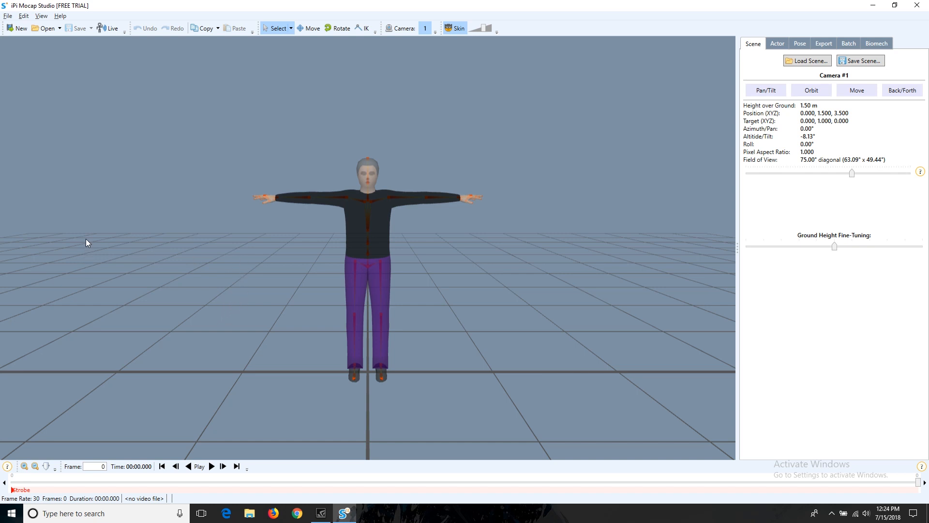
Open the recent calibration project ipiv4 overview_calabrate.iPiCalib and hide its color video so only the depth data is displayed.
{"action": "left_click", "coordinate": [8, 16]}
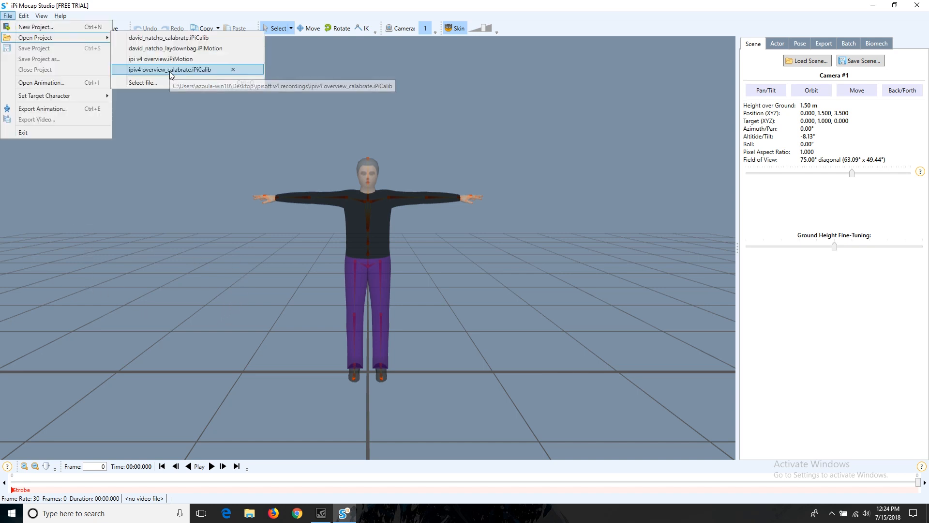
{"action": "left_click", "coordinate": [169, 72]}
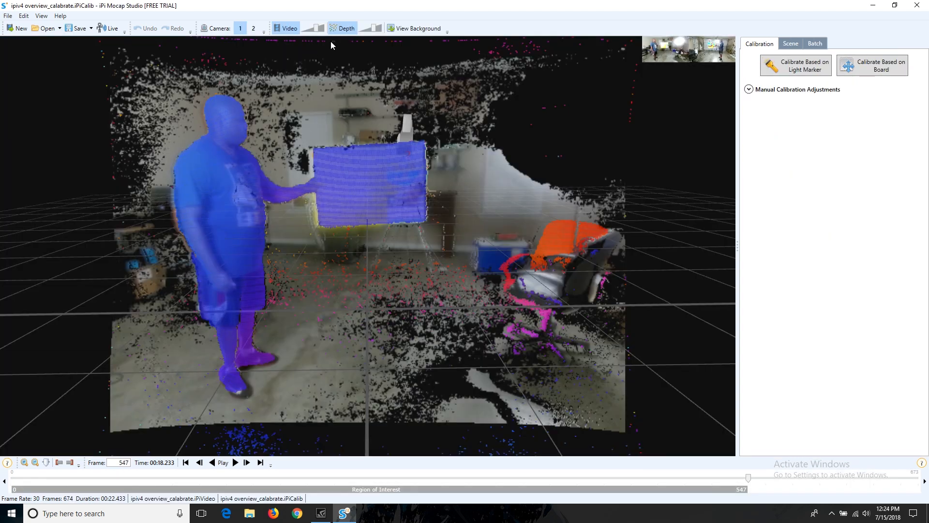
{"action": "left_click", "coordinate": [341, 28]}
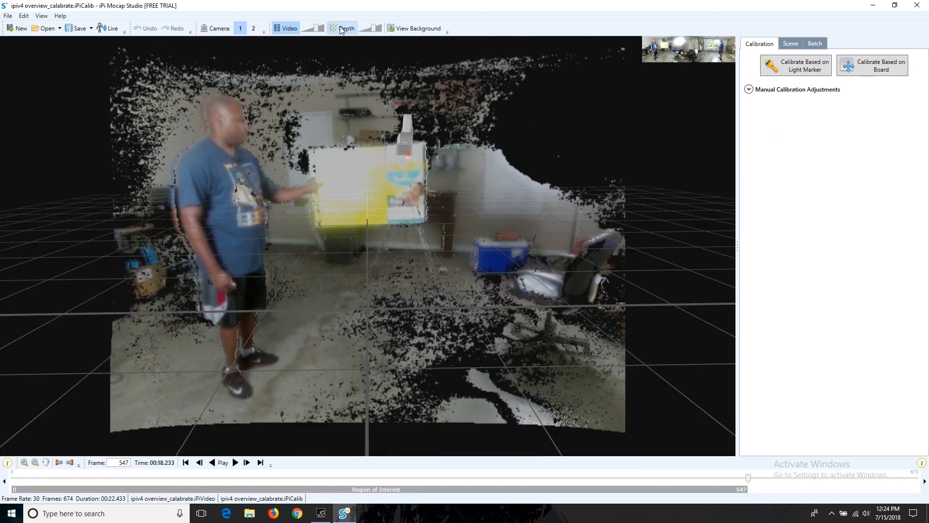
{"action": "left_click", "coordinate": [340, 28]}
{"action": "left_click", "coordinate": [287, 30]}
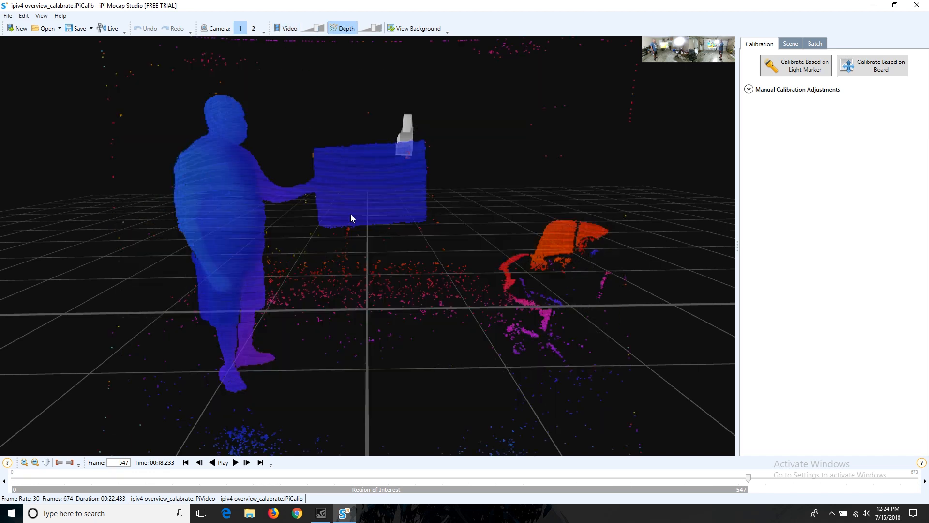
Turn on depth display from all sensors and inspect the combined point cloud of the person and board from several angles.
{"action": "left_click", "coordinate": [41, 15]}
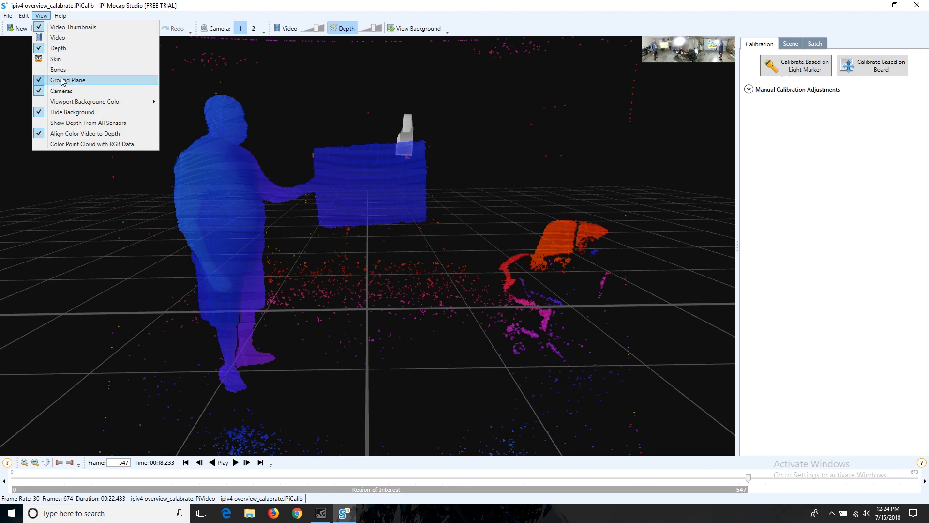
{"action": "left_click", "coordinate": [96, 126]}
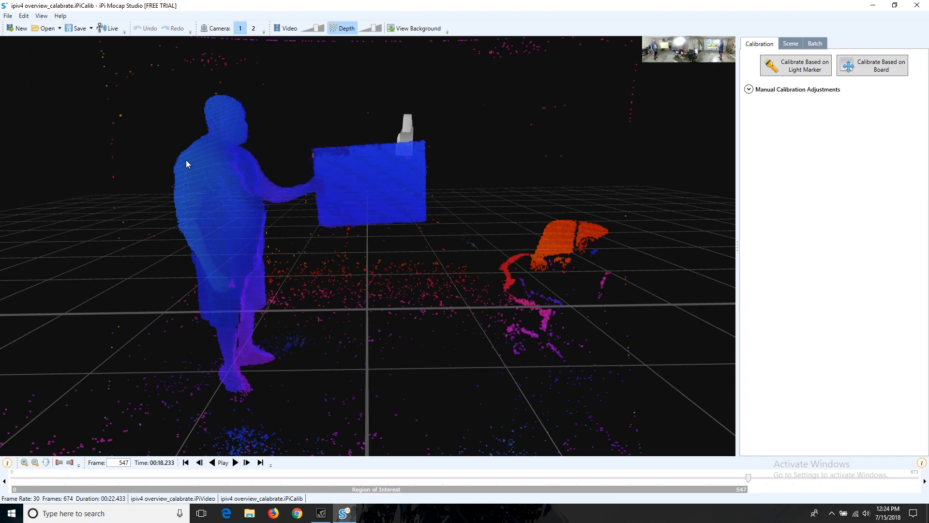
{"action": "right_click_drag", "start_coordinate": [498, 253], "coordinate": [212, 296]}
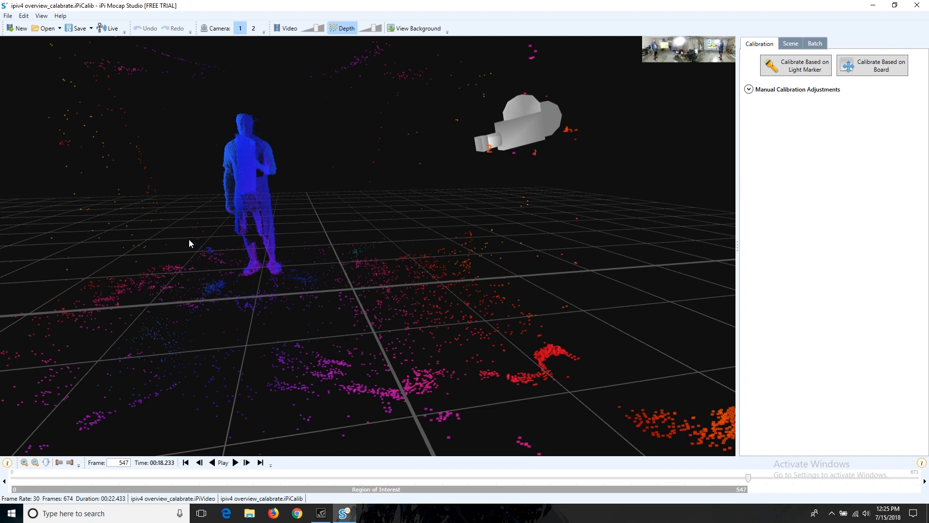
{"action": "right_click_drag", "start_coordinate": [204, 282], "coordinate": [514, 342]}
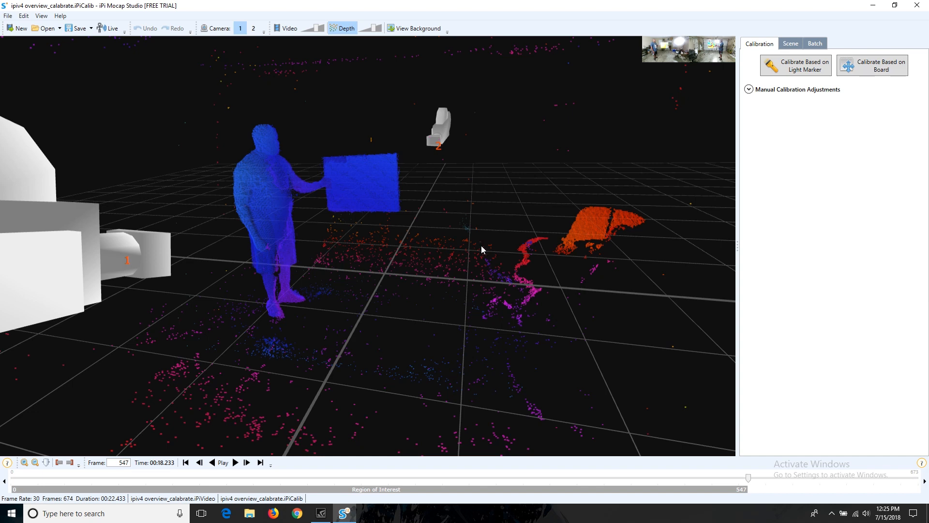
{"action": "right_click_drag", "start_coordinate": [481, 250], "coordinate": [412, 293]}
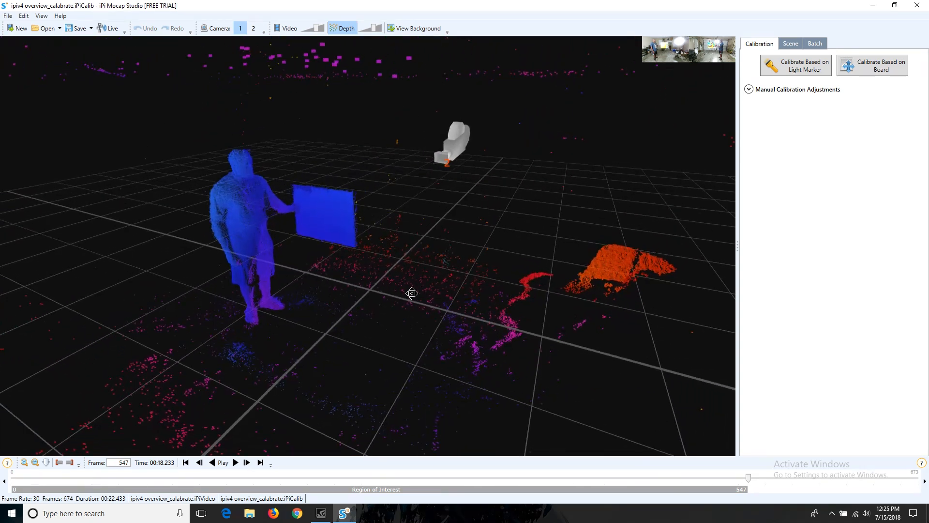
{"action": "scroll", "coordinate": [393, 296], "scroll_direction": "up", "scroll_amount": 3}
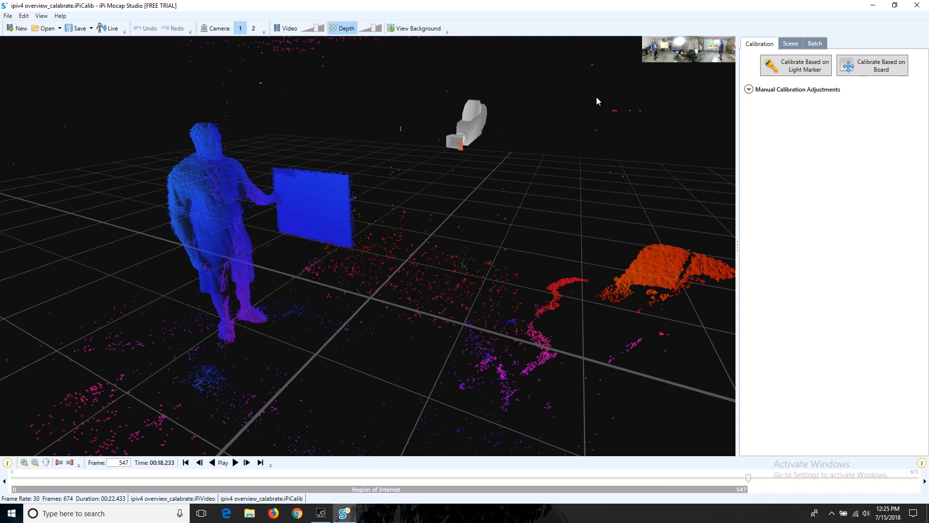
Enlarge the camera video thumbnails and compare them with the point cloud from different viewpoints.
{"action": "left_click", "coordinate": [660, 54]}
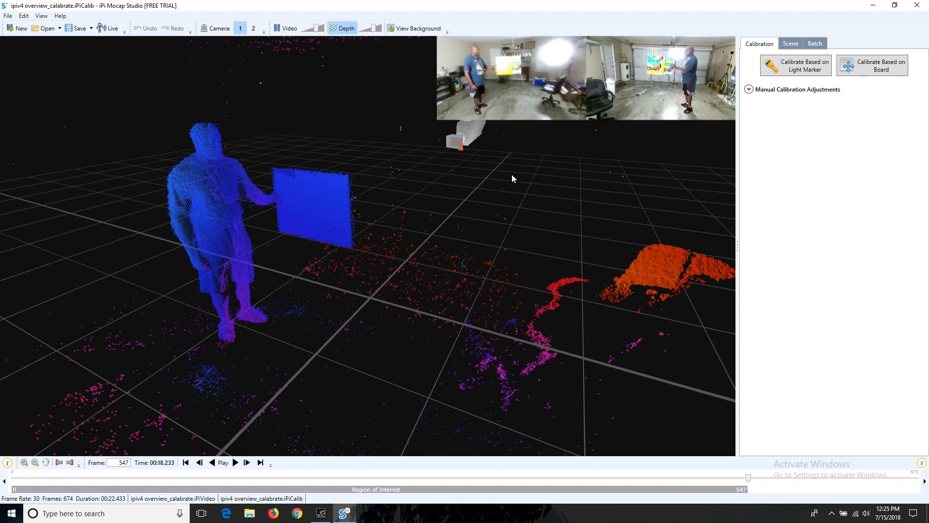
{"action": "right_click_drag", "start_coordinate": [453, 205], "coordinate": [392, 208]}
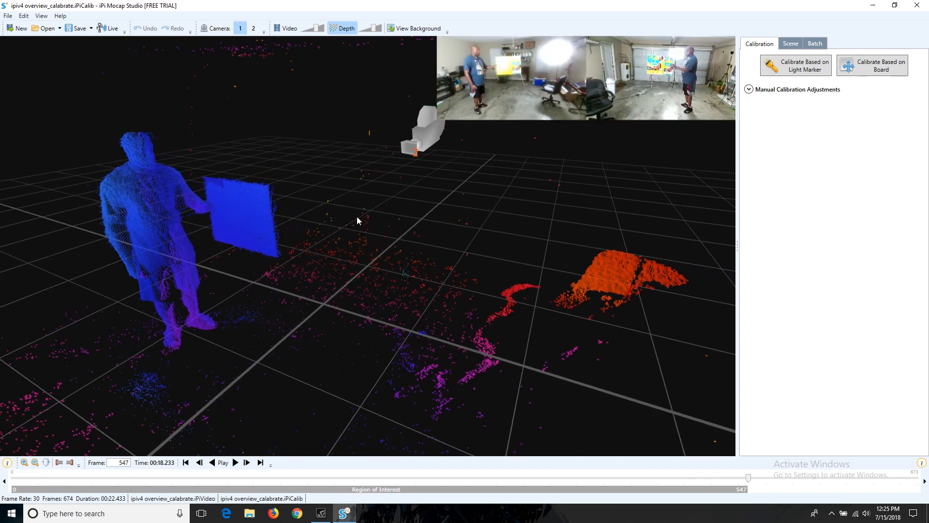
{"action": "right_click_drag", "start_coordinate": [339, 225], "coordinate": [587, 254]}
{"action": "right_click_drag", "start_coordinate": [417, 224], "coordinate": [260, 242]}
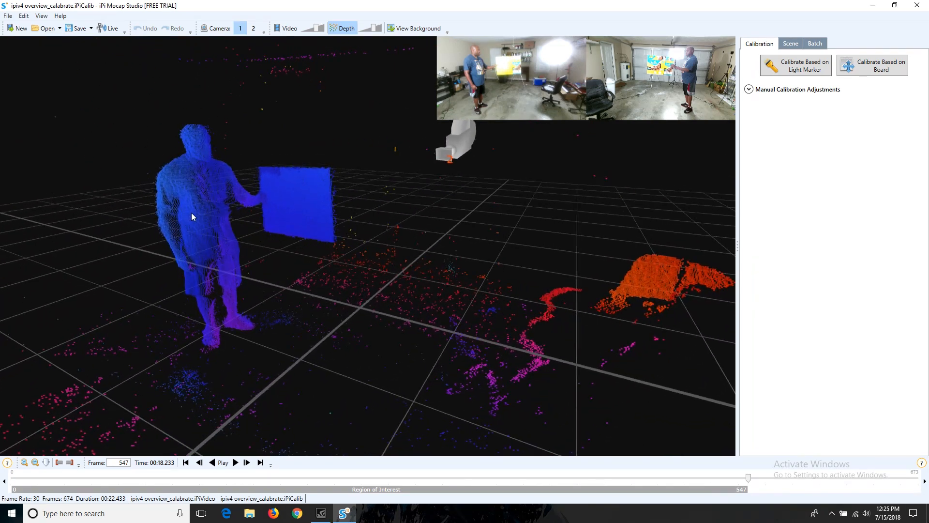
{"action": "right_click_drag", "start_coordinate": [364, 224], "coordinate": [249, 255]}
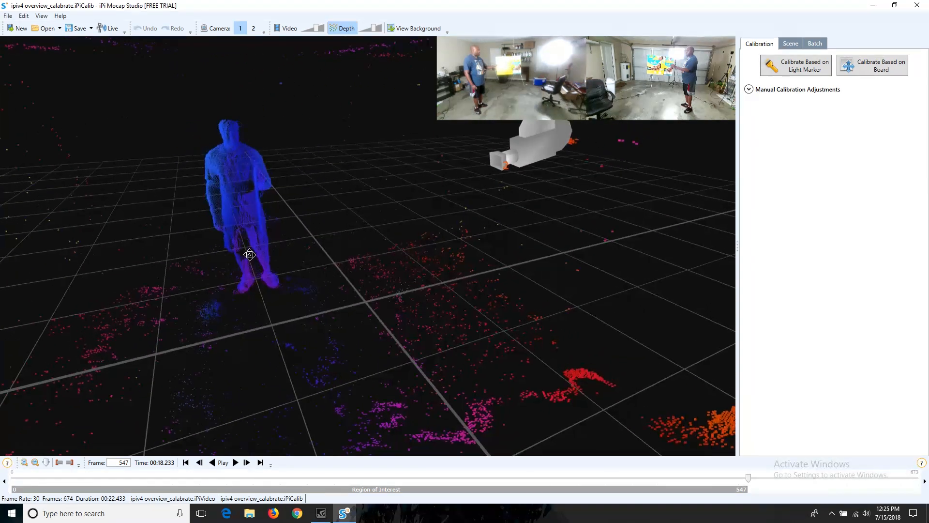
Switch the depth from all sensors off and back on to compare the single-sensor and combined point clouds.
{"action": "left_click", "coordinate": [42, 16]}
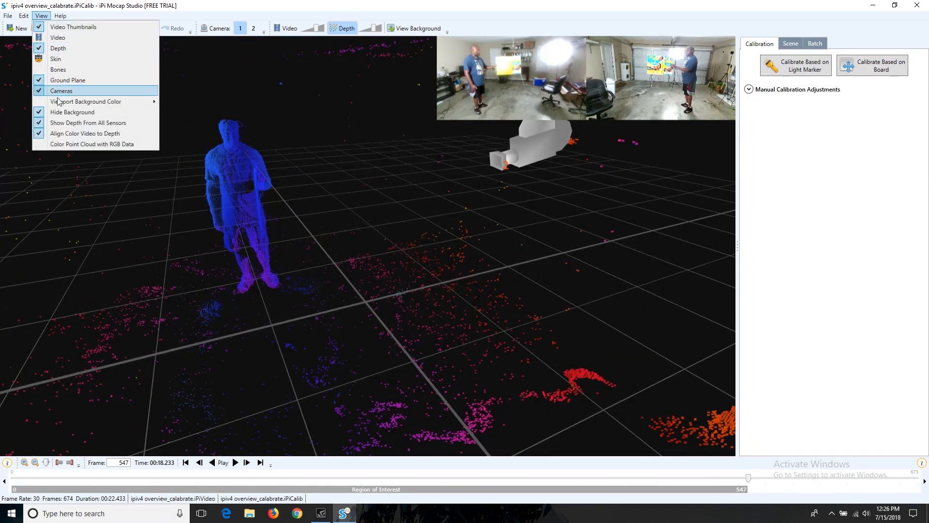
{"action": "left_click", "coordinate": [69, 124]}
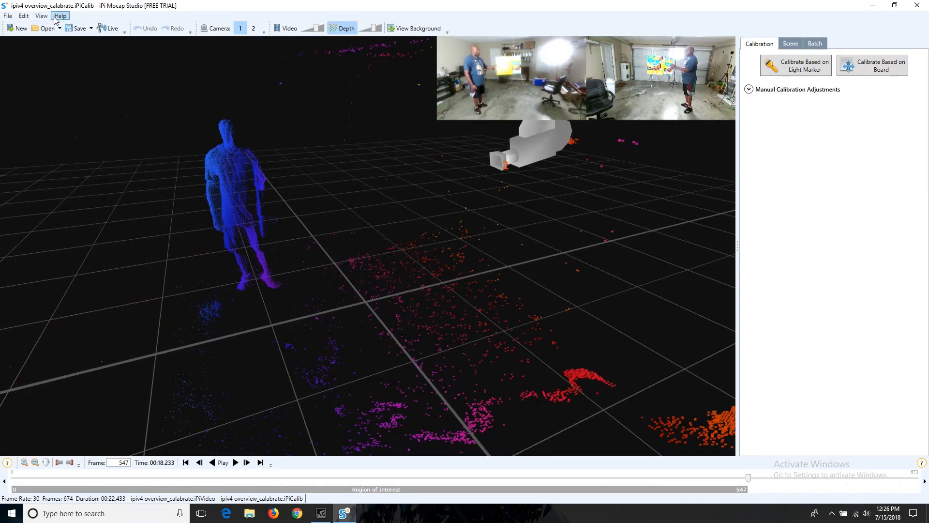
{"action": "left_click", "coordinate": [42, 16]}
{"action": "left_click", "coordinate": [69, 124]}
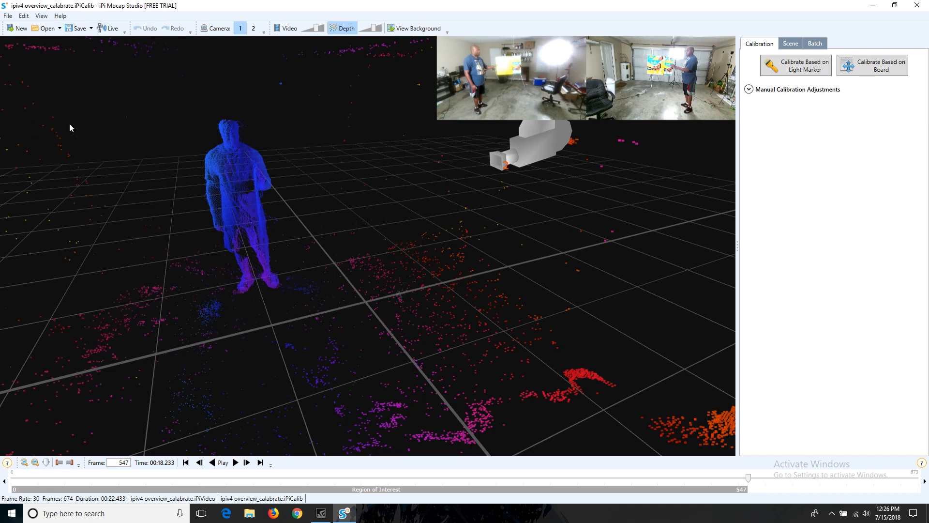
Examine the calibration board and person up close in the combined point cloud, and play back the calibration recording.
{"action": "right_click_drag", "start_coordinate": [171, 250], "coordinate": [288, 335]}
{"action": "scroll", "coordinate": [289, 328], "scroll_direction": "up", "scroll_amount": 4}
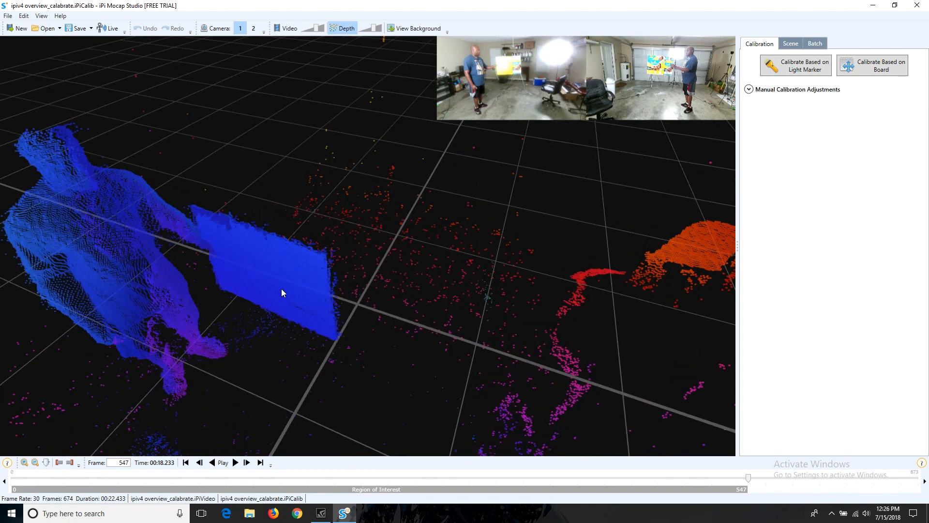
{"action": "right_click_drag", "start_coordinate": [278, 291], "coordinate": [286, 250]}
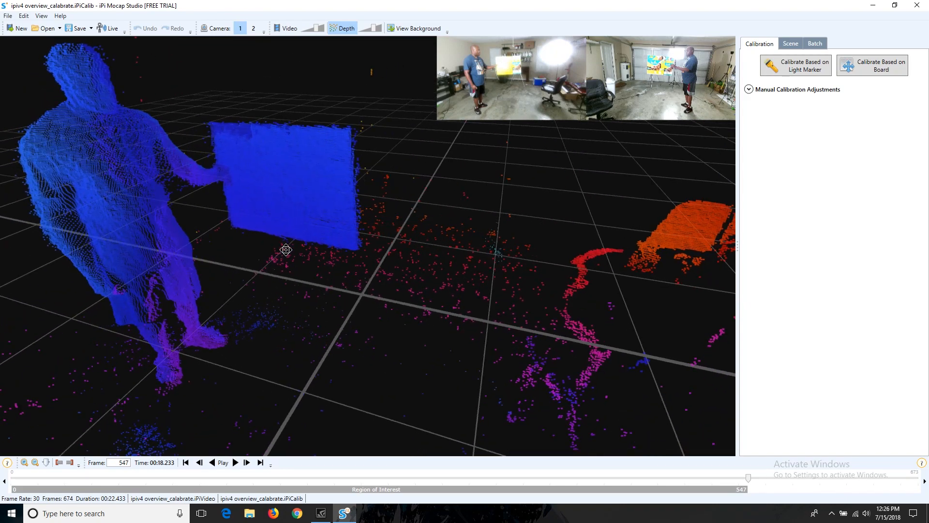
{"action": "scroll", "coordinate": [304, 249], "scroll_direction": "down", "scroll_amount": 2}
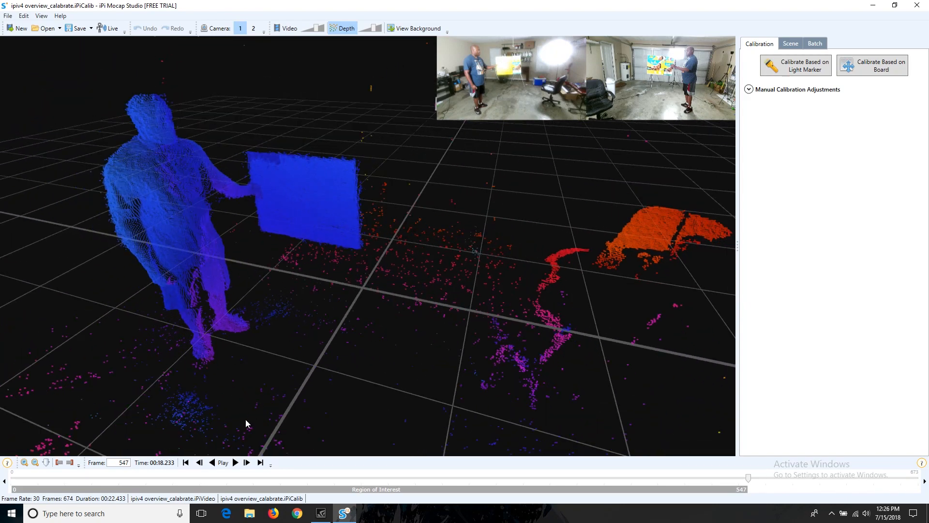
{"action": "right_click_drag", "start_coordinate": [392, 329], "coordinate": [436, 287]}
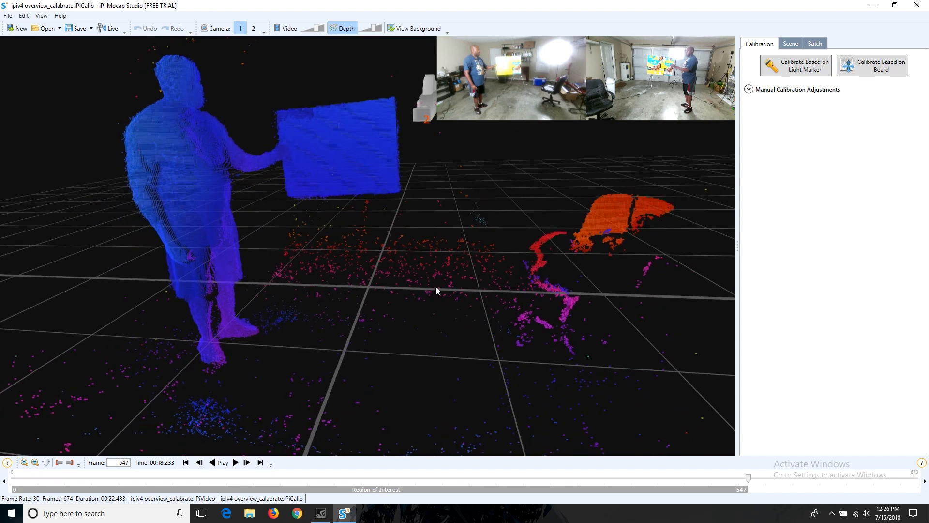
{"action": "left_click", "coordinate": [235, 465]}
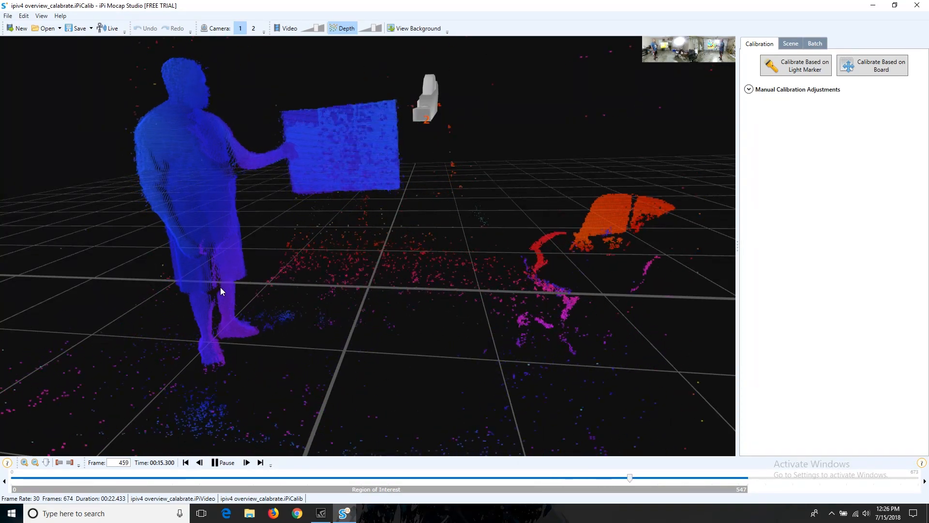
Open the recent motion project ipi v4 overview.iPiMotion and hide its color video.
{"action": "left_click", "coordinate": [8, 15]}
{"action": "mouse_move", "coordinate": [48, 37]}
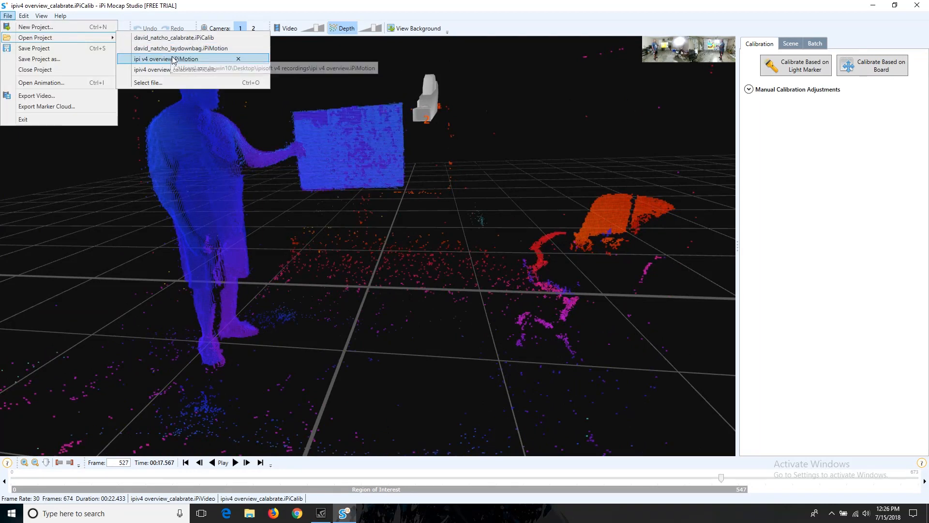
{"action": "left_click", "coordinate": [172, 59]}
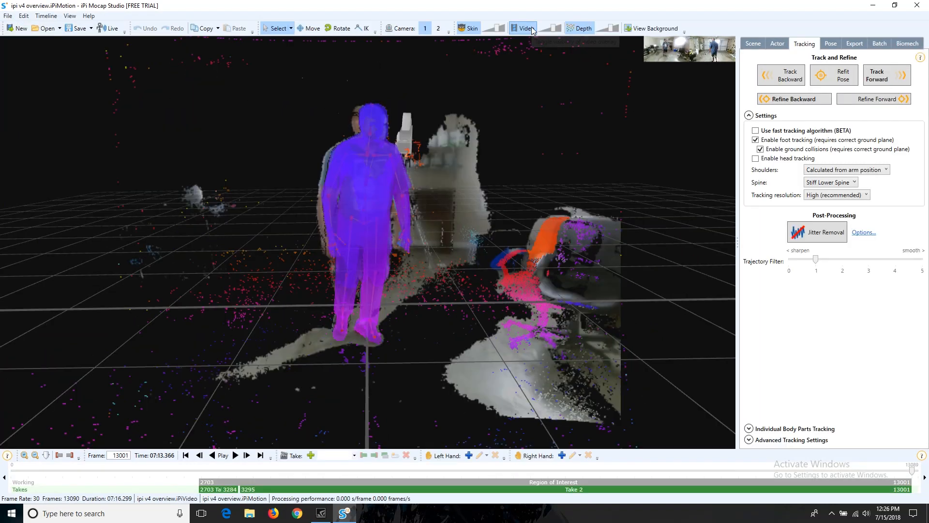
{"action": "left_click", "coordinate": [532, 29]}
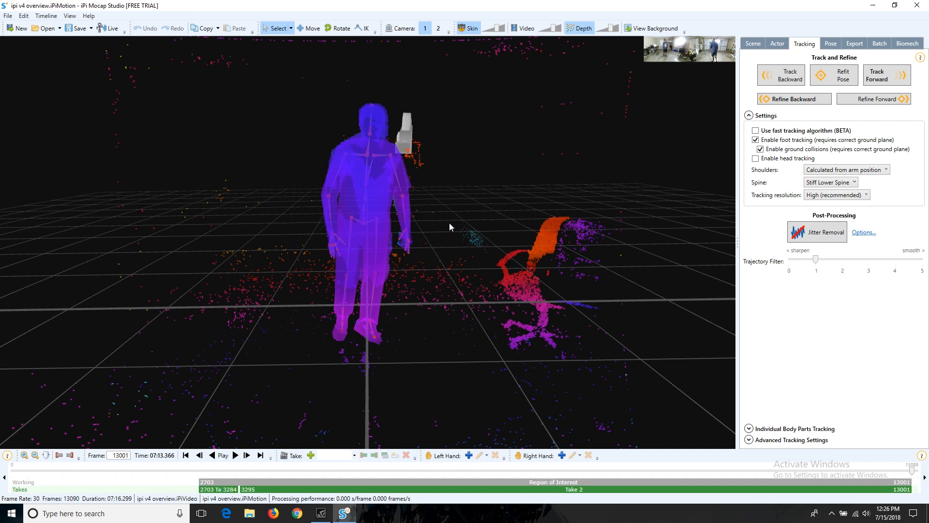
Go to the first frame of the region of interest and view the tracked actor from different angles.
{"action": "right_click_drag", "start_coordinate": [499, 252], "coordinate": [389, 265]}
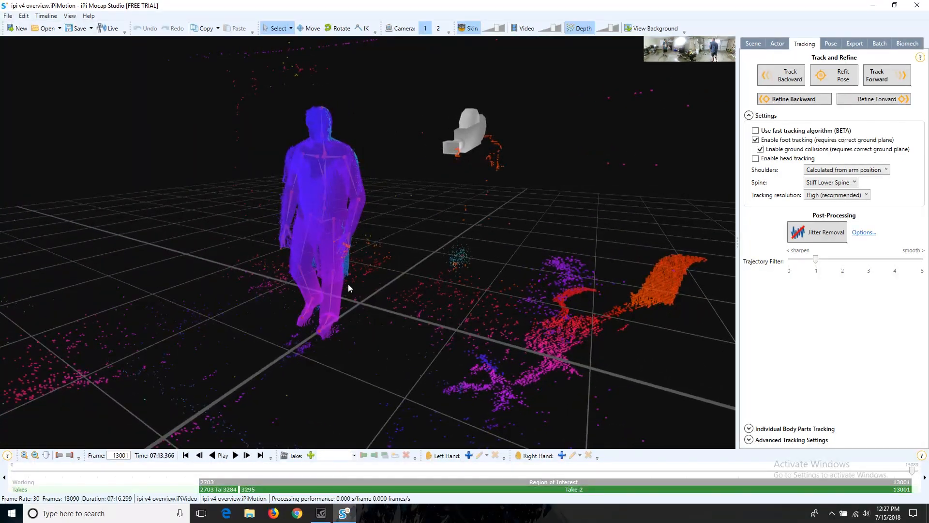
{"action": "left_click", "coordinate": [185, 456]}
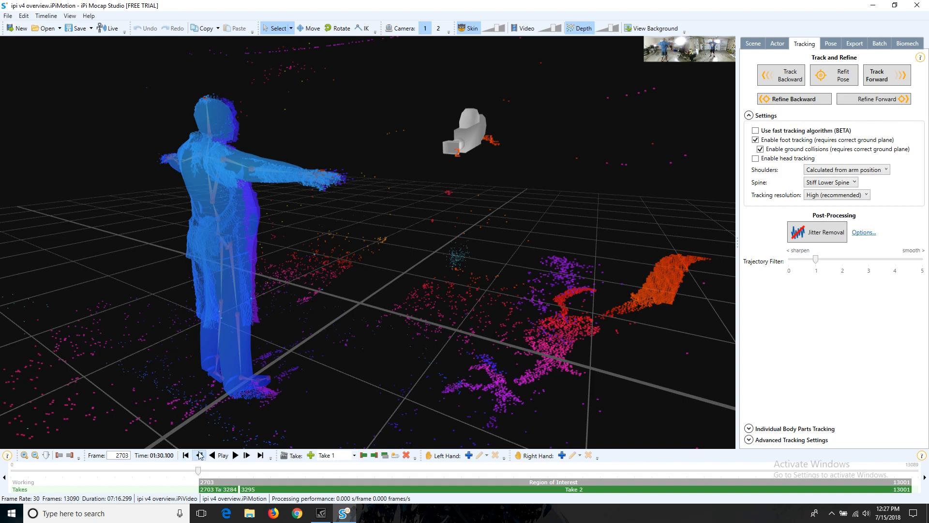
{"action": "middle_click_drag", "start_coordinate": [472, 276], "coordinate": [153, 339]}
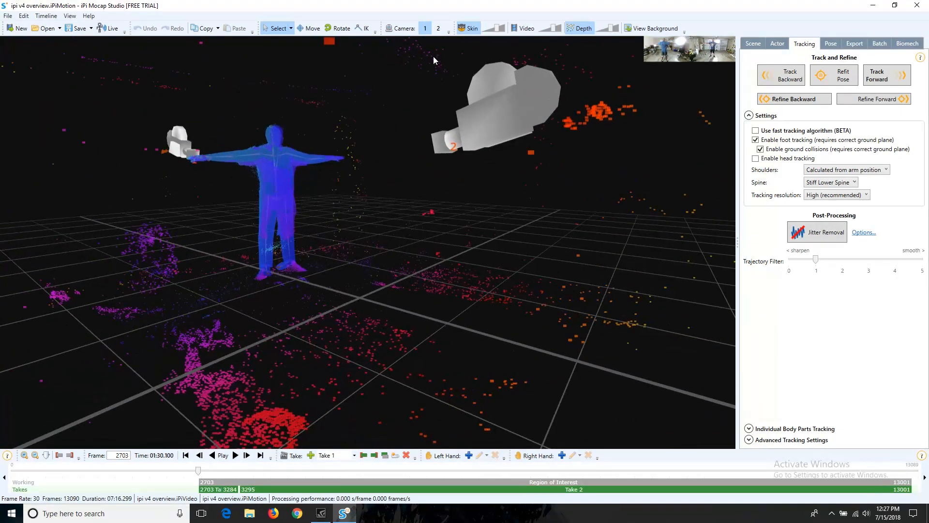
Hide the depth point cloud and inspect the actor's skin model in its T-pose.
{"action": "left_click", "coordinate": [580, 28]}
{"action": "middle_click_drag", "start_coordinate": [462, 219], "coordinate": [390, 268]}
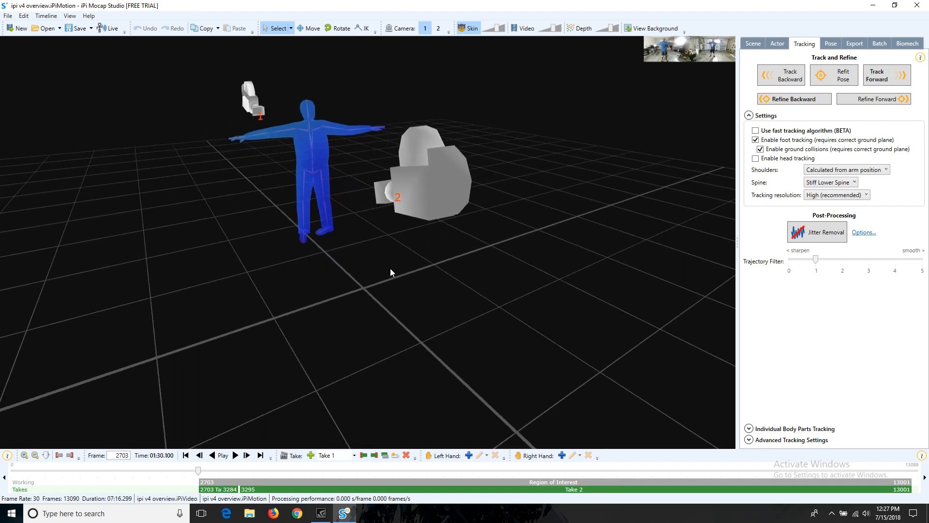
{"action": "scroll", "coordinate": [376, 263], "scroll_direction": "up", "scroll_amount": 2}
{"action": "middle_click_drag", "start_coordinate": [373, 209], "coordinate": [365, 264]}
{"action": "scroll", "coordinate": [420, 308], "scroll_direction": "up", "scroll_amount": 3}
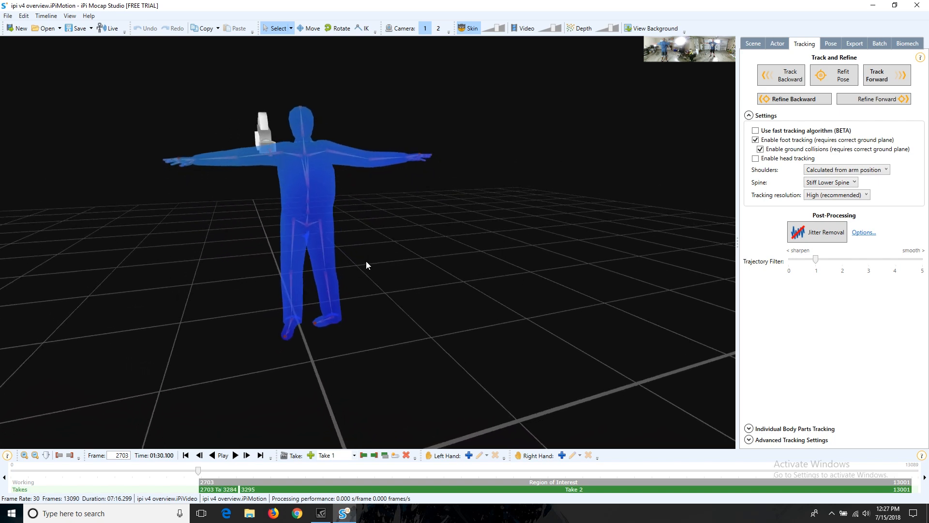
Show the depth point cloud again and hide the actor's skin to compare the skeleton with the depth data.
{"action": "left_click", "coordinate": [581, 29]}
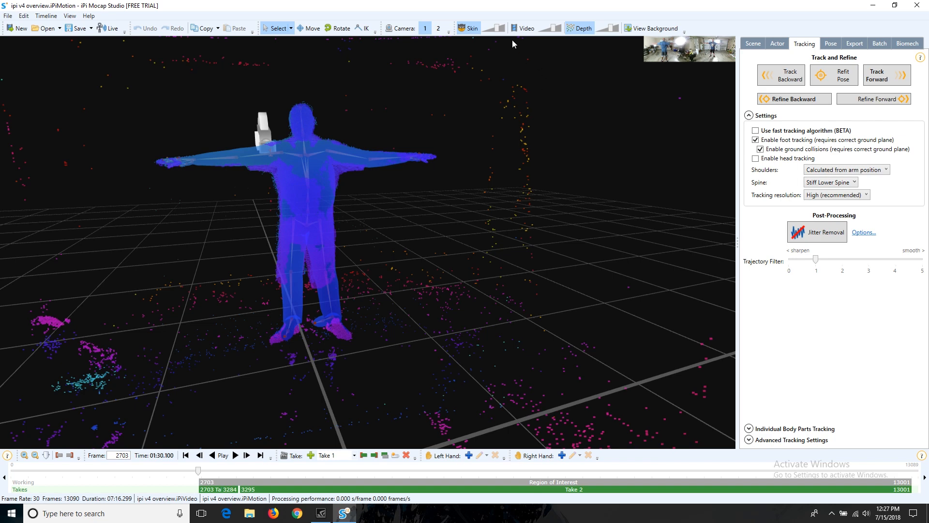
{"action": "left_click", "coordinate": [463, 71]}
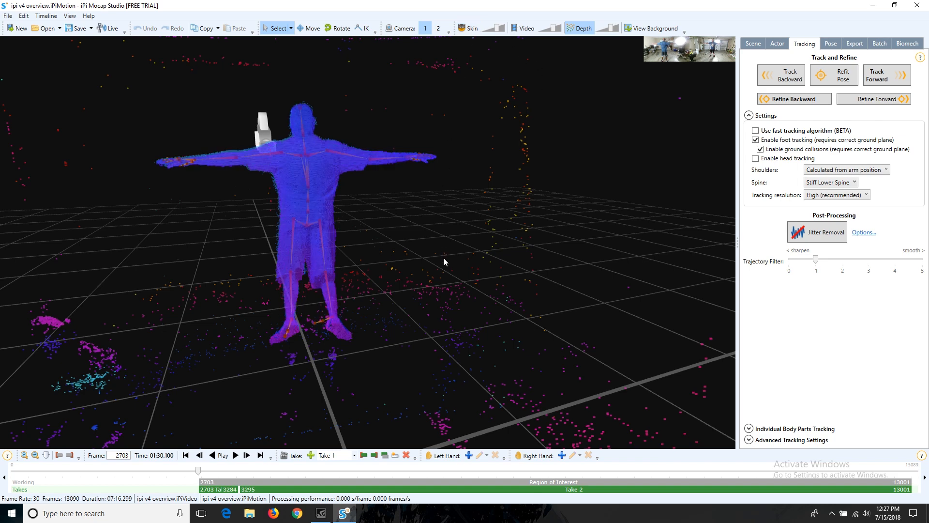
{"action": "right_click_drag", "start_coordinate": [442, 319], "coordinate": [430, 319]}
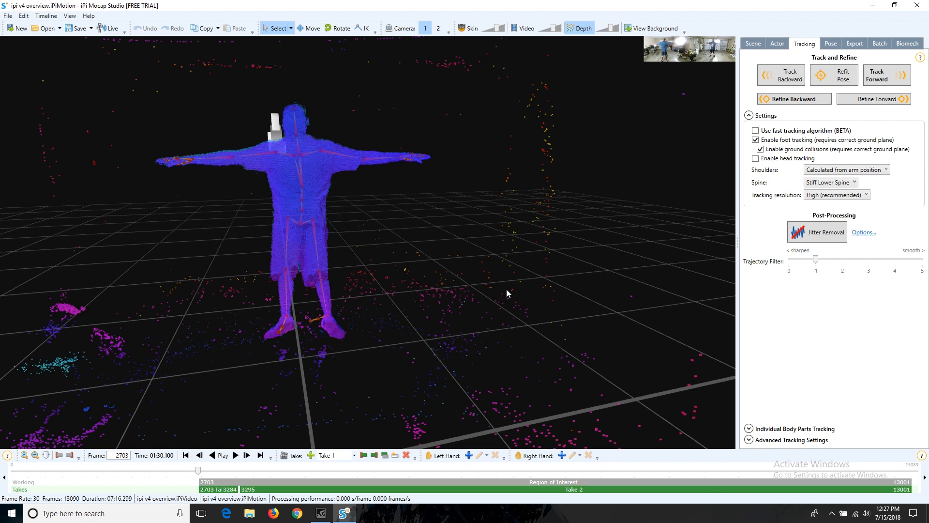
Hide the depth point cloud and play Take 1 with only the skeleton displayed.
{"action": "left_click", "coordinate": [579, 29]}
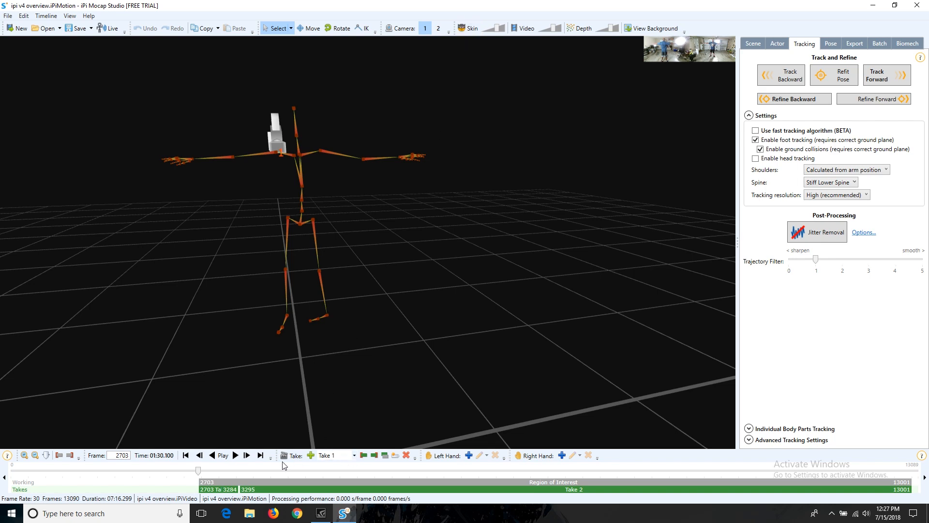
{"action": "left_click", "coordinate": [233, 457]}
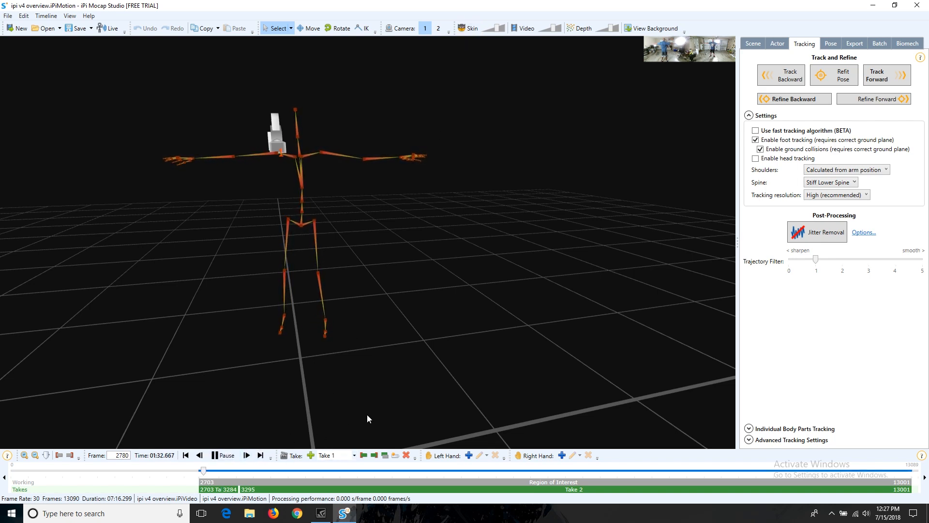
Show the depth point cloud during playback and watch the skeleton against it from several angles and distances.
{"action": "left_click", "coordinate": [582, 29]}
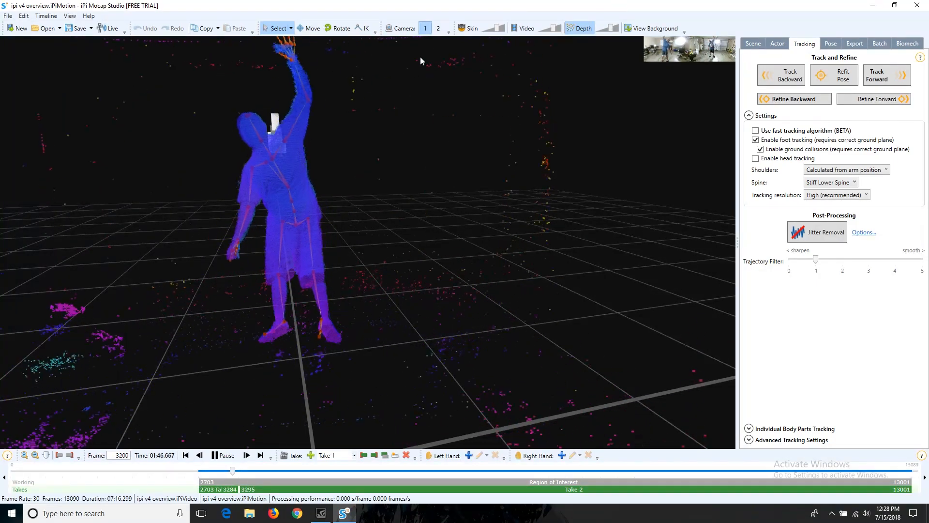
{"action": "right_click_drag", "start_coordinate": [455, 164], "coordinate": [457, 241]}
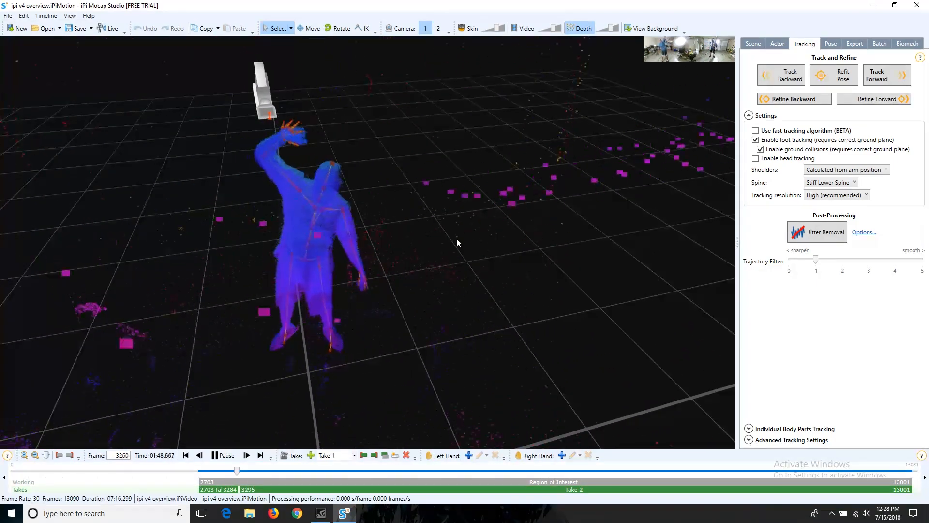
{"action": "scroll", "coordinate": [460, 237], "scroll_direction": "up", "scroll_amount": 1}
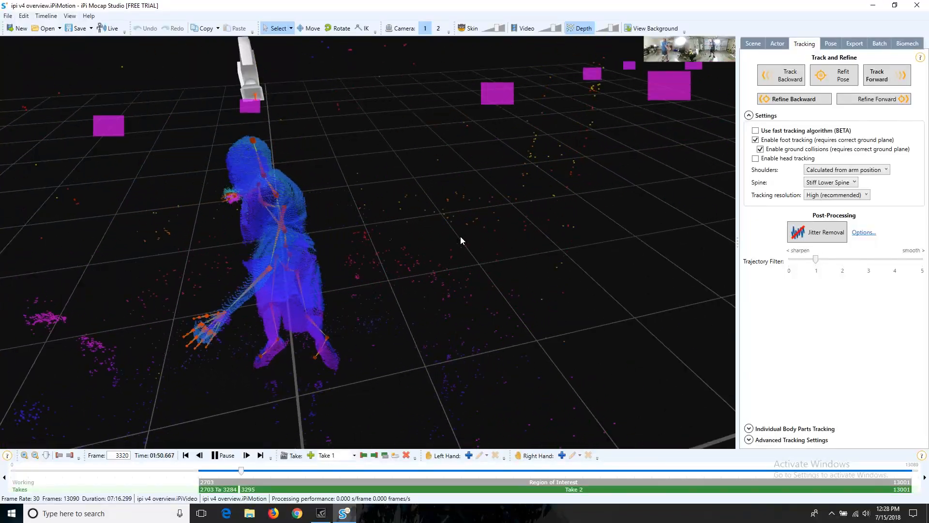
{"action": "scroll", "coordinate": [461, 231], "scroll_direction": "up", "scroll_amount": 1}
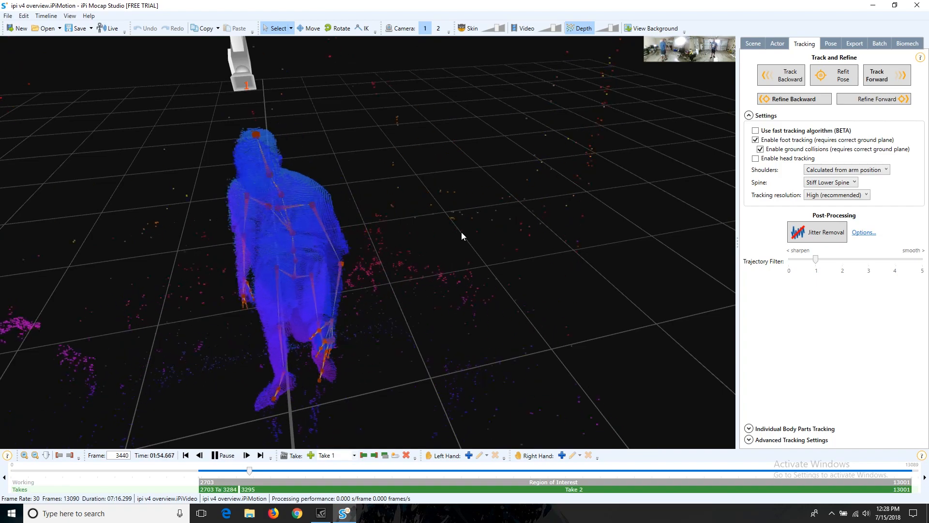
{"action": "scroll", "coordinate": [461, 233], "scroll_direction": "down", "scroll_amount": 1}
{"action": "scroll", "coordinate": [461, 232], "scroll_direction": "down", "scroll_amount": 1}
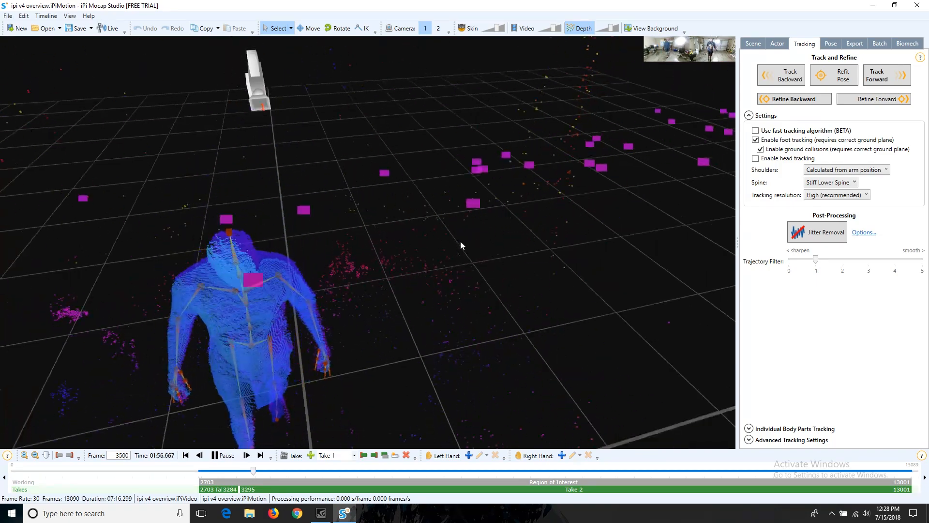
{"action": "middle_click_drag", "start_coordinate": [460, 274], "coordinate": [608, 245]}
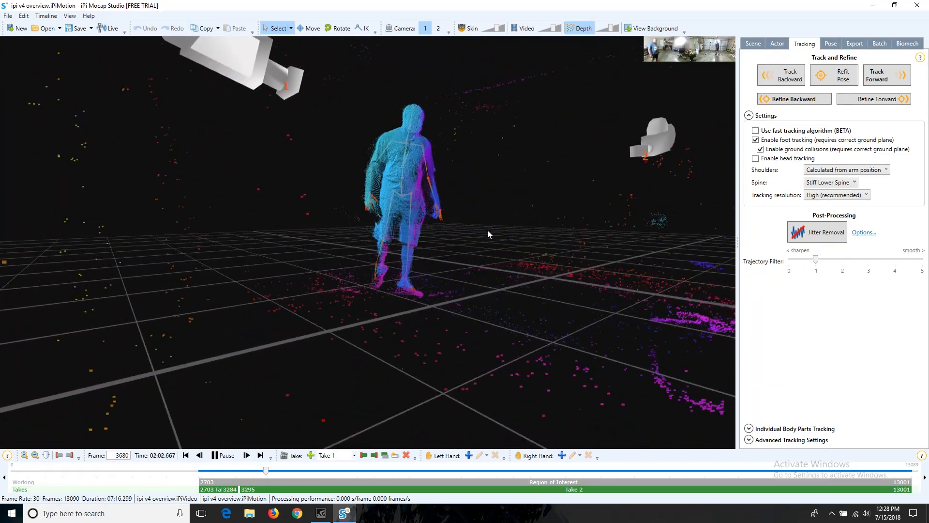
{"action": "middle_click_drag", "start_coordinate": [510, 232], "coordinate": [196, 256]}
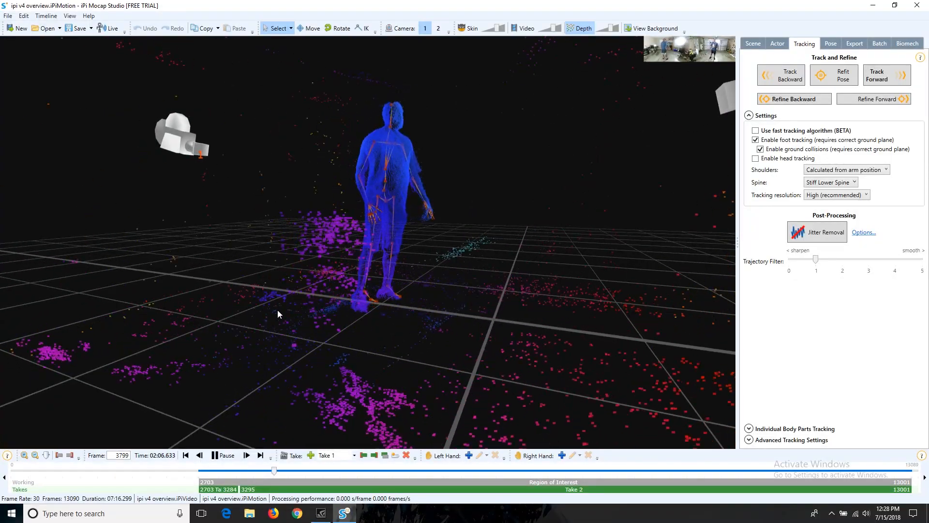
Stop playback at frame 3613 and enlarge the sensor video preview to compare it with the tracked skeleton.
{"action": "left_click", "coordinate": [225, 455]}
{"action": "left_click_drag", "start_coordinate": [275, 470], "coordinate": [262, 470]}
{"action": "middle_click_drag", "start_coordinate": [425, 326], "coordinate": [198, 367]}
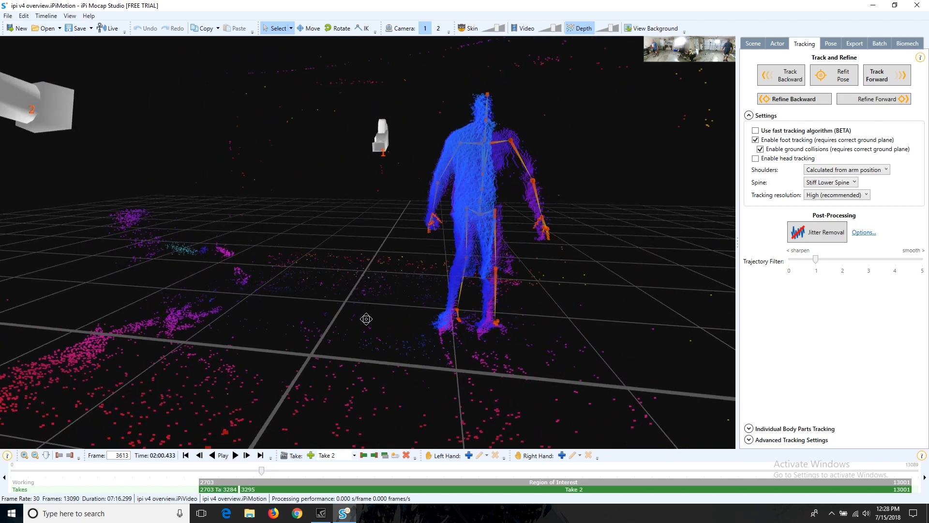
{"action": "middle_click_drag", "start_coordinate": [366, 318], "coordinate": [330, 334]}
{"action": "mouse_move", "coordinate": [663, 56]}
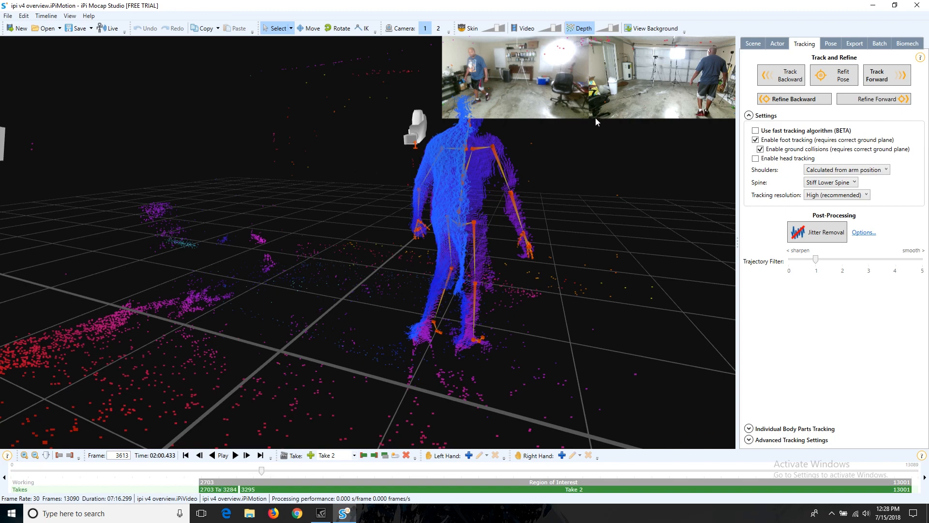
{"action": "middle_click_drag", "start_coordinate": [543, 210], "coordinate": [455, 216]}
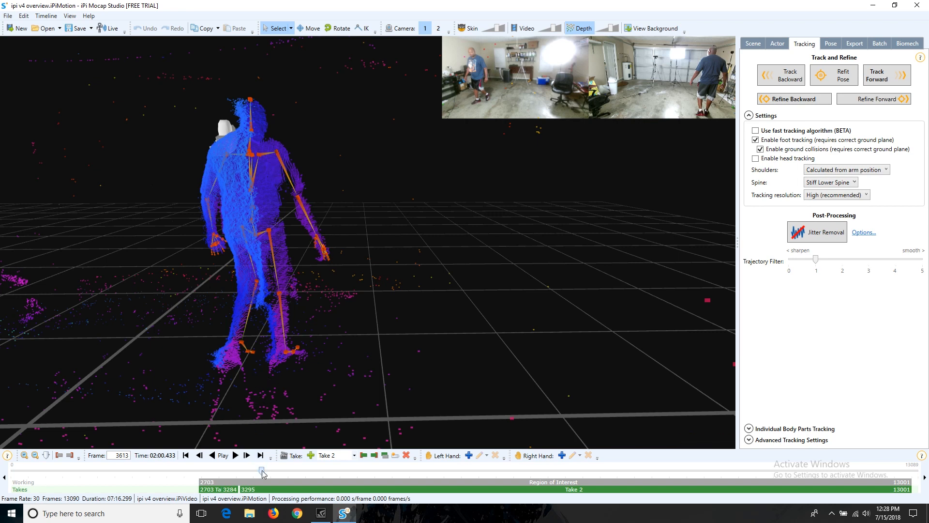
Play a short stretch of Take 2 from frame 3599 and return to frame 3659 to check the tracking.
{"action": "left_click_drag", "start_coordinate": [262, 470], "coordinate": [261, 472]}
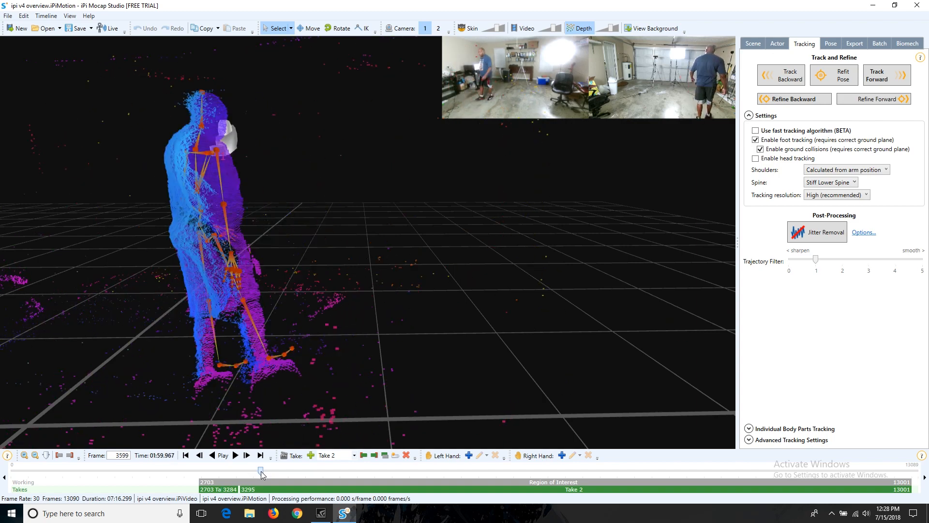
{"action": "left_click", "coordinate": [234, 457]}
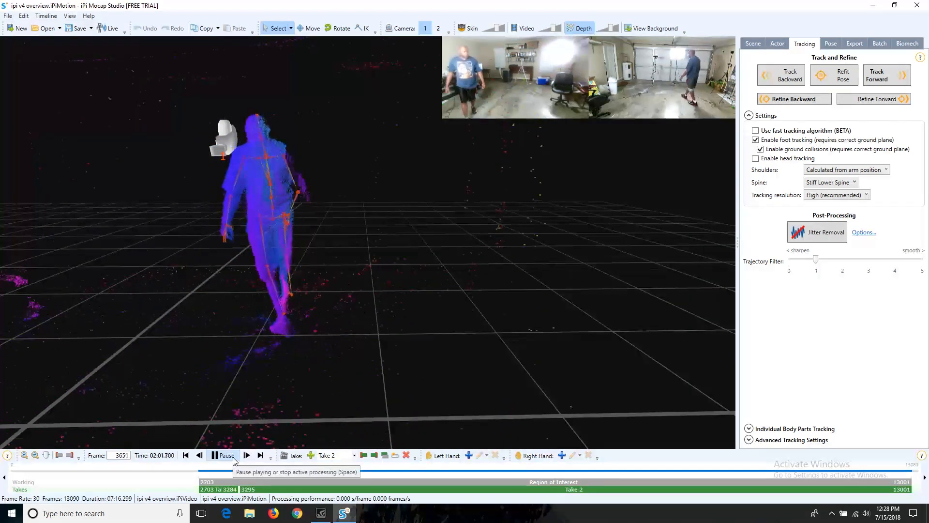
{"action": "left_click", "coordinate": [234, 457]}
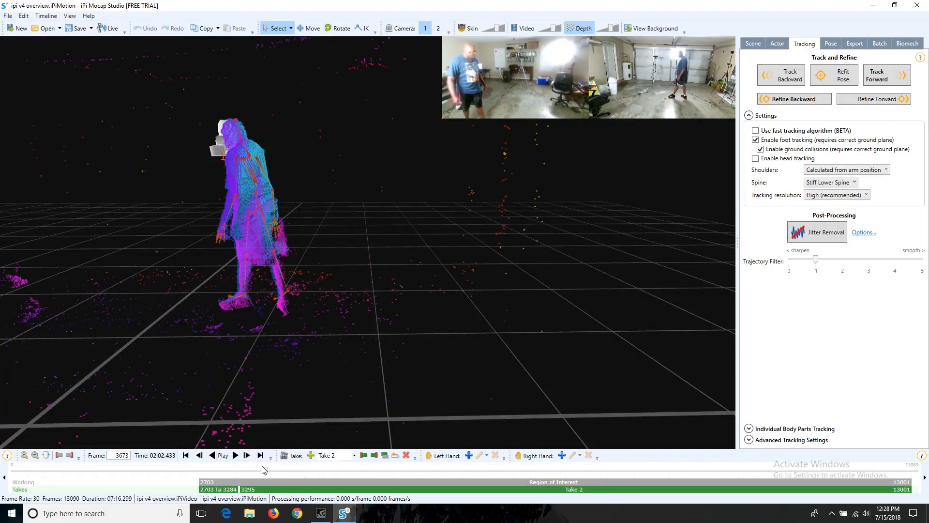
{"action": "left_click_drag", "start_coordinate": [268, 471], "coordinate": [267, 471]}
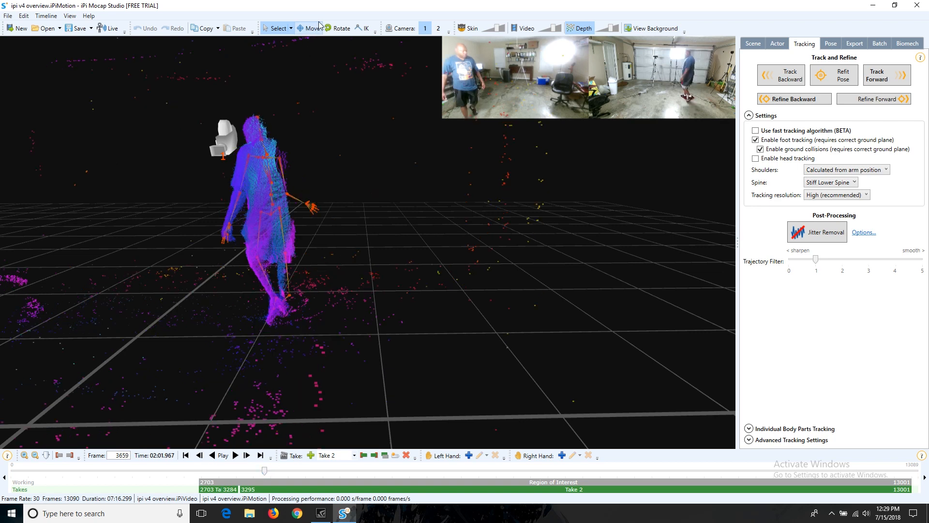
View frame 3659 from camera 1 and examine the skeleton's right arm against the depth data.
{"action": "left_click", "coordinate": [425, 28]}
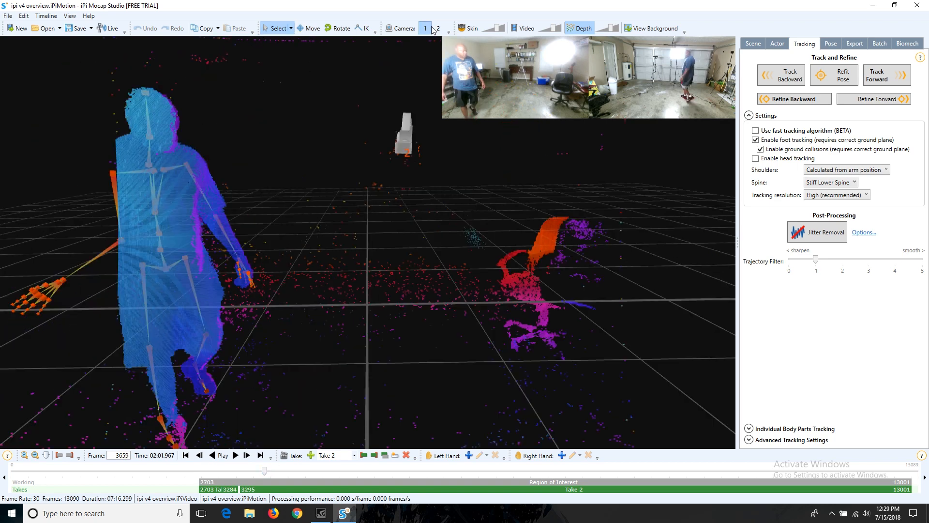
{"action": "middle_click_drag", "start_coordinate": [329, 233], "coordinate": [411, 189]}
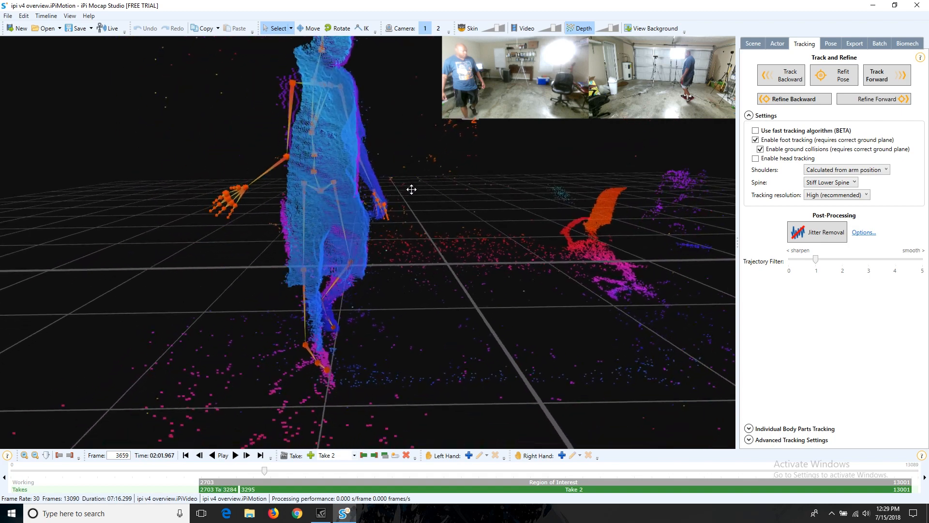
{"action": "right_click_drag", "start_coordinate": [411, 189], "coordinate": [419, 135]}
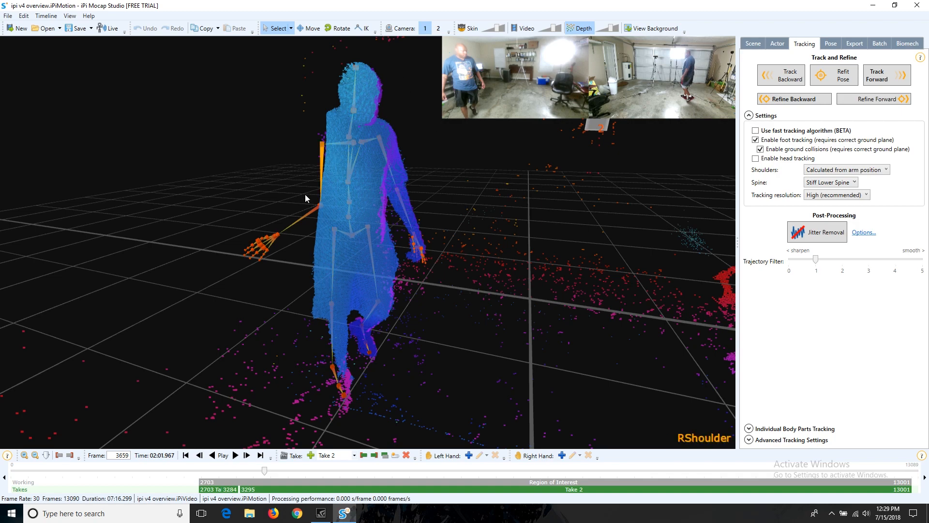
{"action": "right_click_drag", "start_coordinate": [299, 283], "coordinate": [341, 303]}
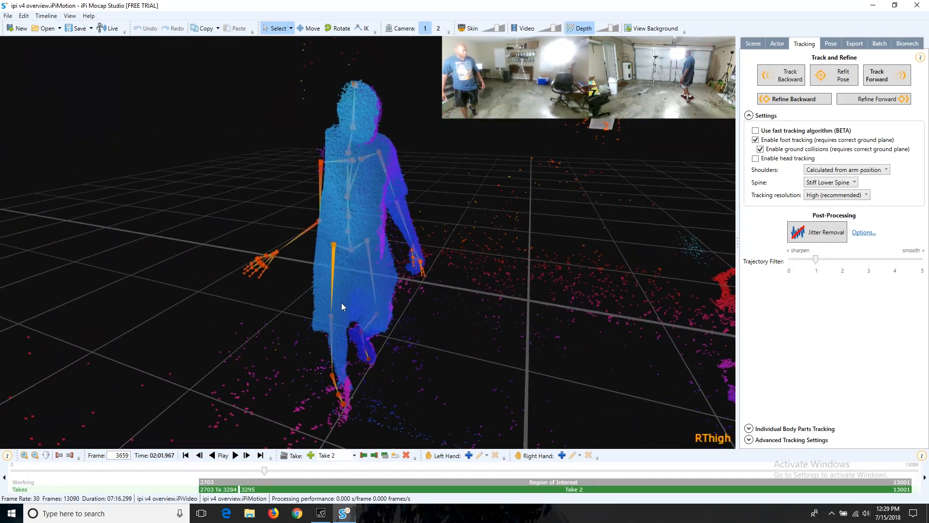
Compare the skeleton with the depth data at frames 3679 and 3825 from different angles.
{"action": "left_click_drag", "start_coordinate": [265, 475], "coordinate": [267, 474]}
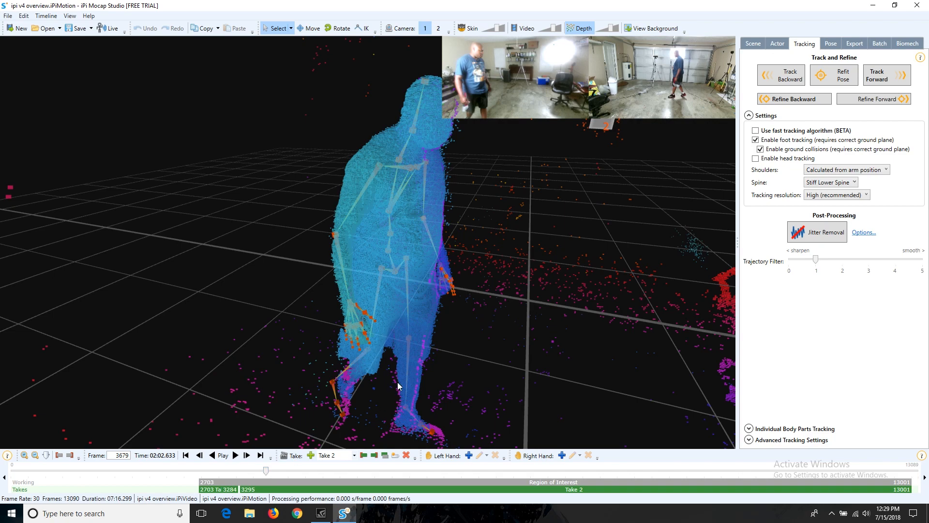
{"action": "scroll", "coordinate": [368, 338], "scroll_direction": "up", "scroll_amount": 3}
{"action": "right_click_drag", "start_coordinate": [368, 337], "coordinate": [321, 311]}
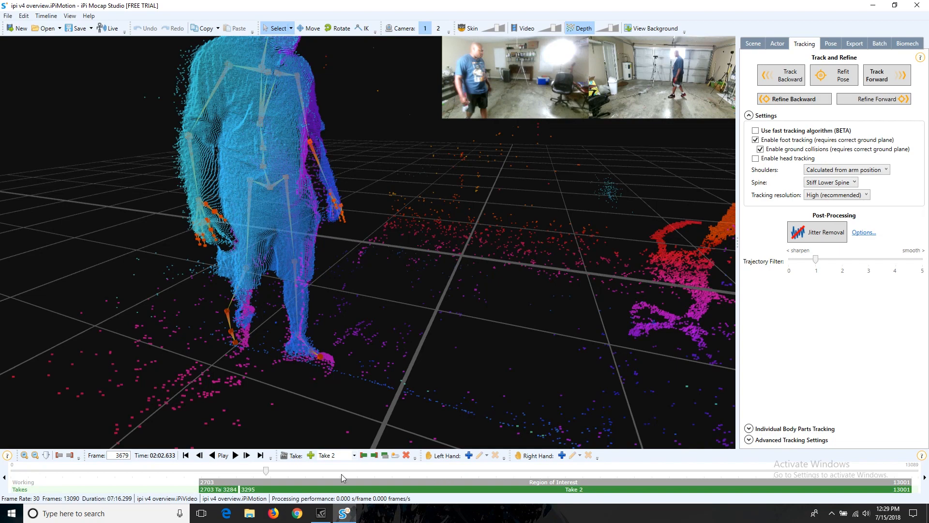
{"action": "left_click_drag", "start_coordinate": [265, 472], "coordinate": [276, 470]}
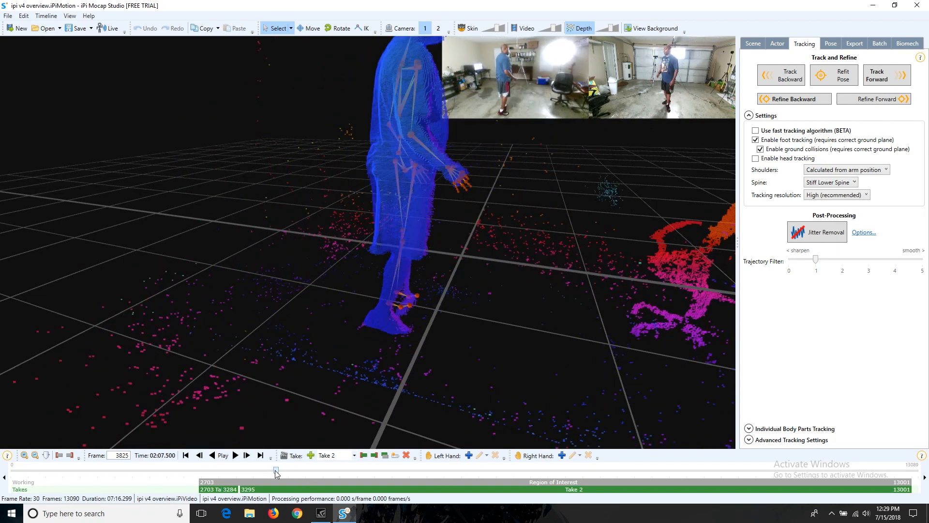
{"action": "right_click_drag", "start_coordinate": [509, 238], "coordinate": [286, 274]}
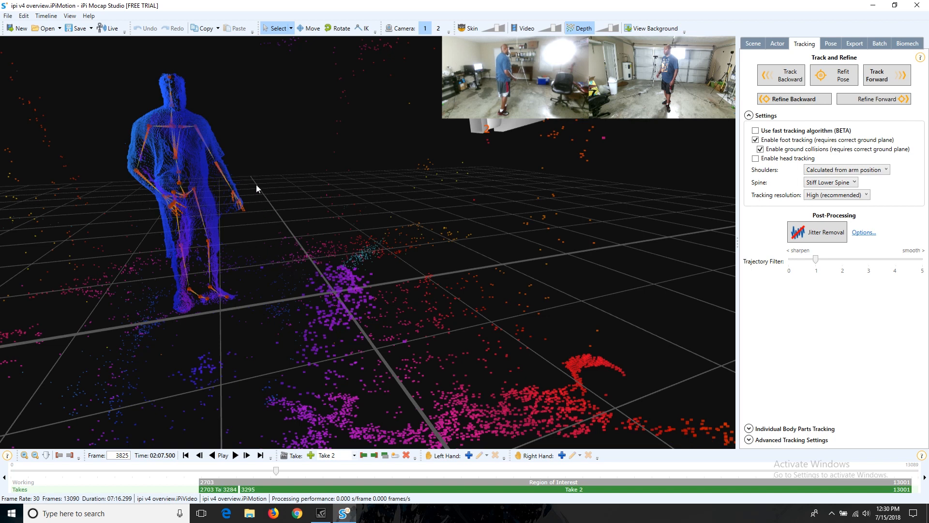
Replace the depth point cloud with the actor's skin and view the T-pose at the region of interest's first frame.
{"action": "left_click", "coordinate": [581, 28]}
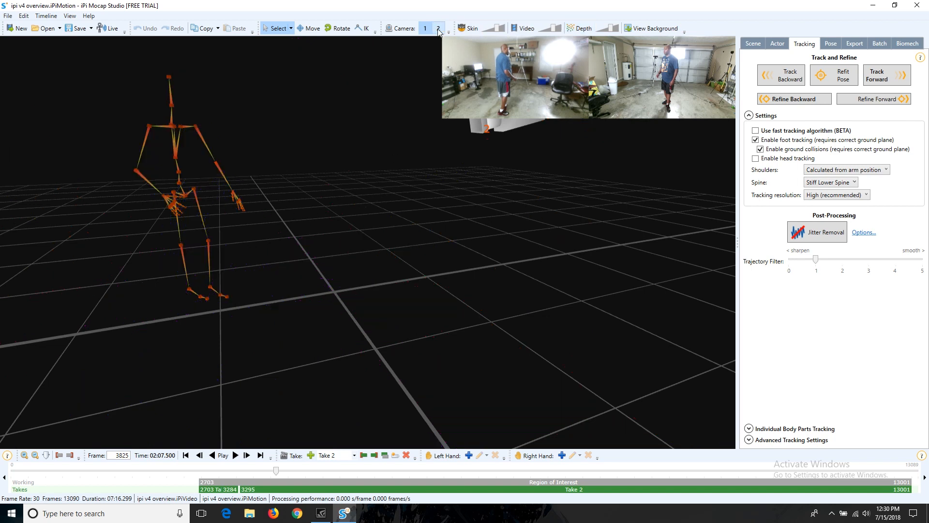
{"action": "left_click", "coordinate": [469, 30]}
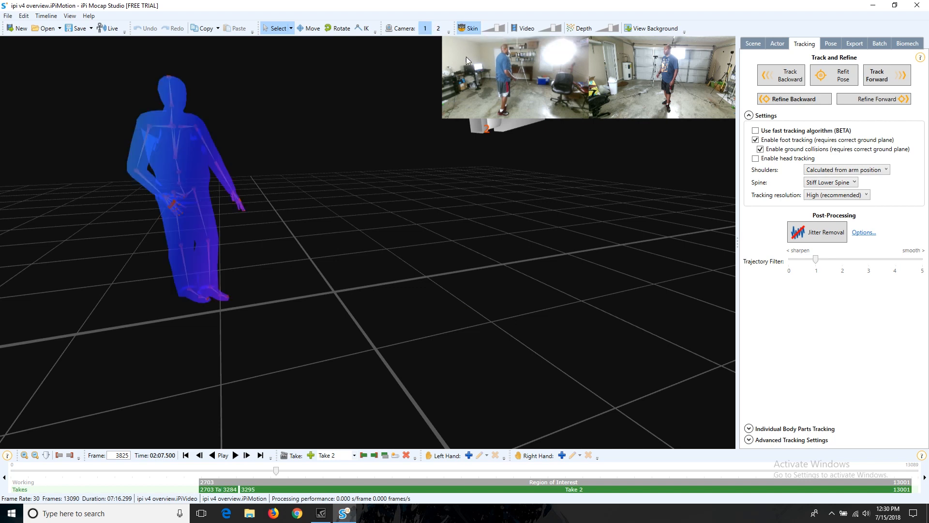
{"action": "left_click", "coordinate": [187, 456]}
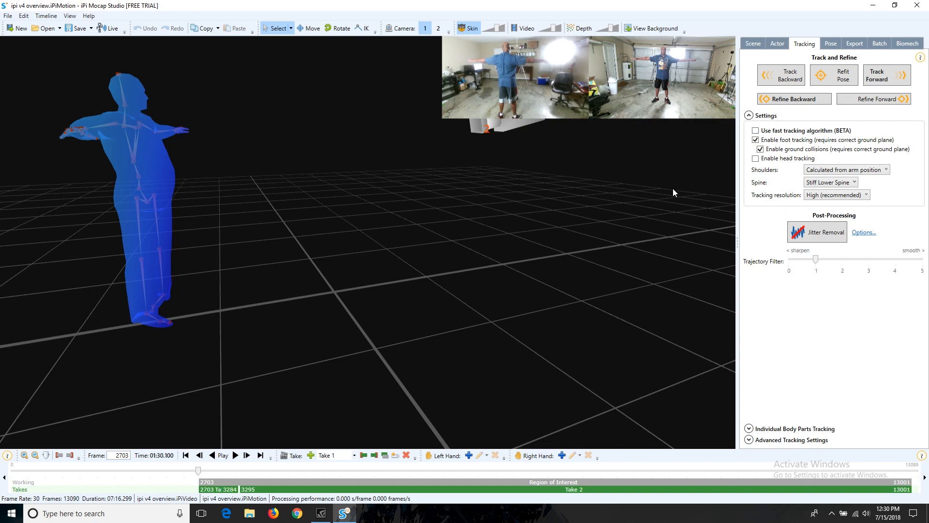
{"action": "right_click_drag", "start_coordinate": [676, 194], "coordinate": [379, 265]}
{"action": "scroll", "coordinate": [409, 272], "scroll_direction": "up", "scroll_amount": 3}
{"action": "scroll", "coordinate": [408, 272], "scroll_direction": "down", "scroll_amount": 1}
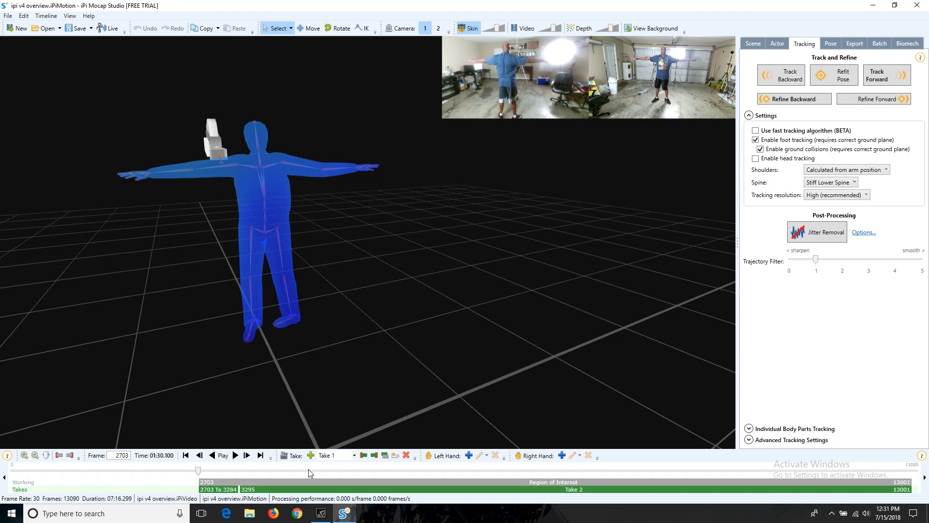
Play the motion with only skin and skeleton, skip ahead to frame 3521, and play on to frame 3982.
{"action": "left_click", "coordinate": [236, 456]}
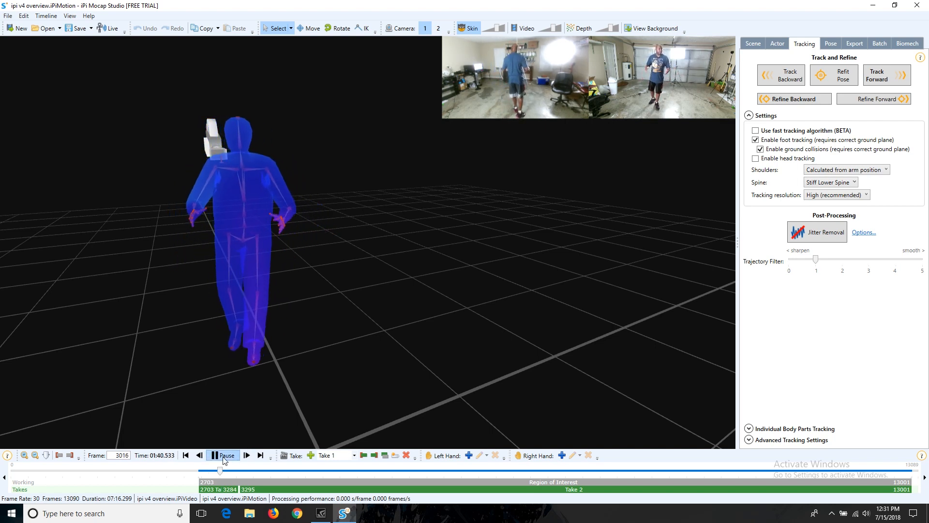
{"action": "left_click_drag", "start_coordinate": [220, 471], "coordinate": [256, 471]}
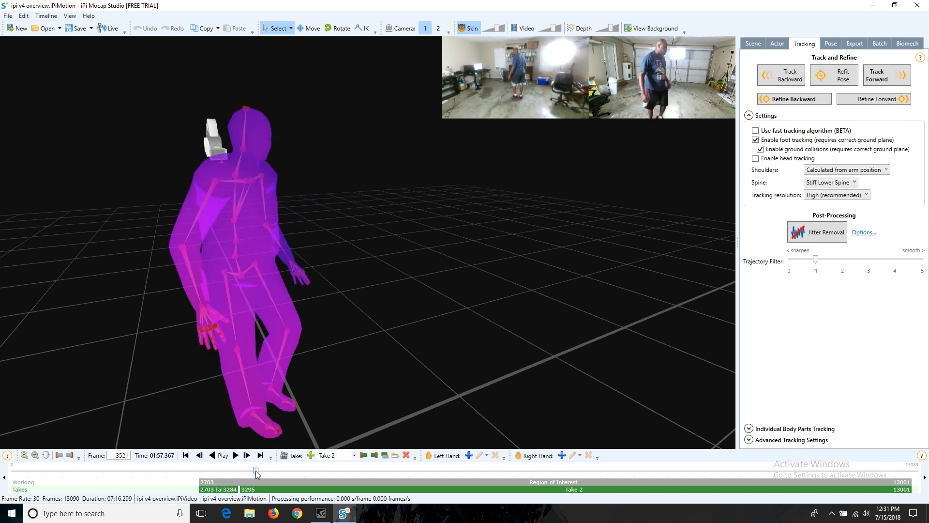
{"action": "left_click", "coordinate": [236, 456]}
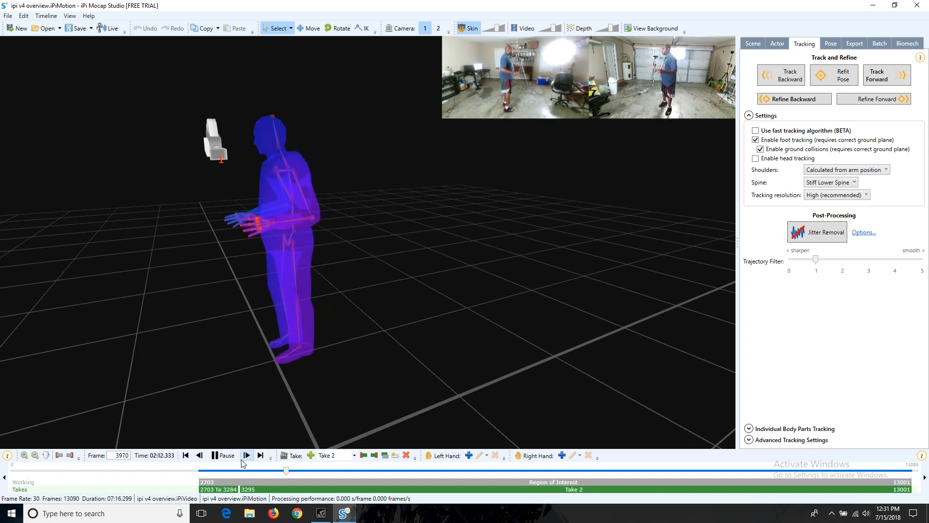
{"action": "left_click", "coordinate": [227, 455]}
Inspect the actor's skin model at frame 3982 up close and from different angles.
{"action": "right_click_drag", "start_coordinate": [350, 326], "coordinate": [230, 332]}
{"action": "scroll", "coordinate": [231, 329], "scroll_direction": "up", "scroll_amount": 6}
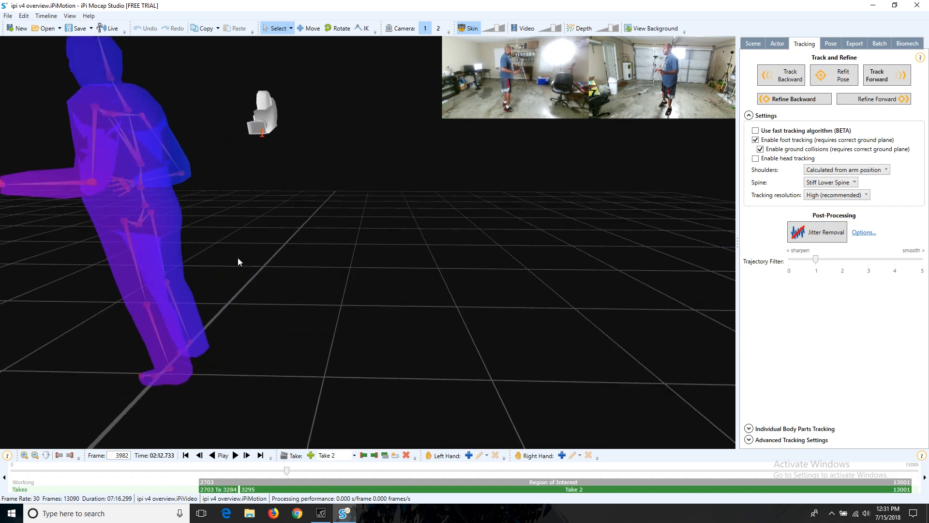
{"action": "scroll", "coordinate": [278, 251], "scroll_direction": "down", "scroll_amount": 5}
{"action": "right_click_drag", "start_coordinate": [366, 275], "coordinate": [232, 275]}
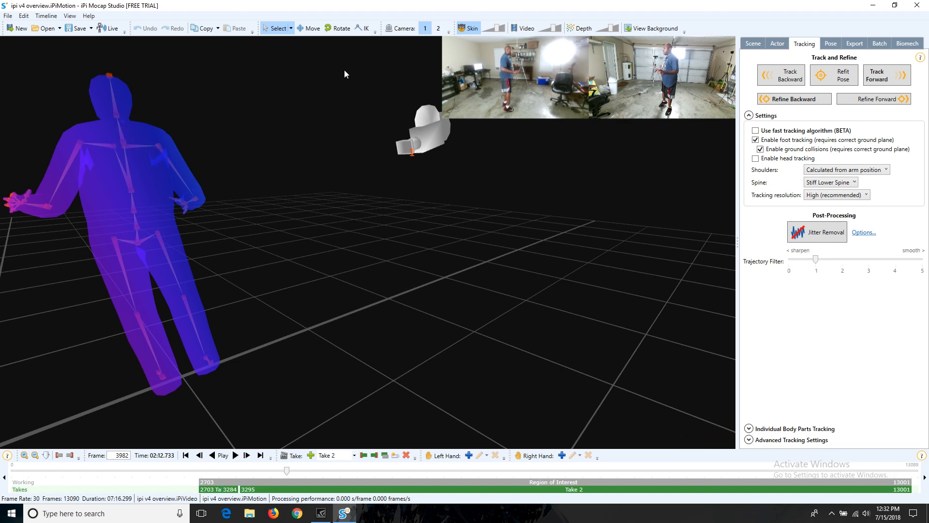
Show the depth point cloud and compare it with the actor at frame 3982, first without and again with the skin.
{"action": "left_click", "coordinate": [583, 28]}
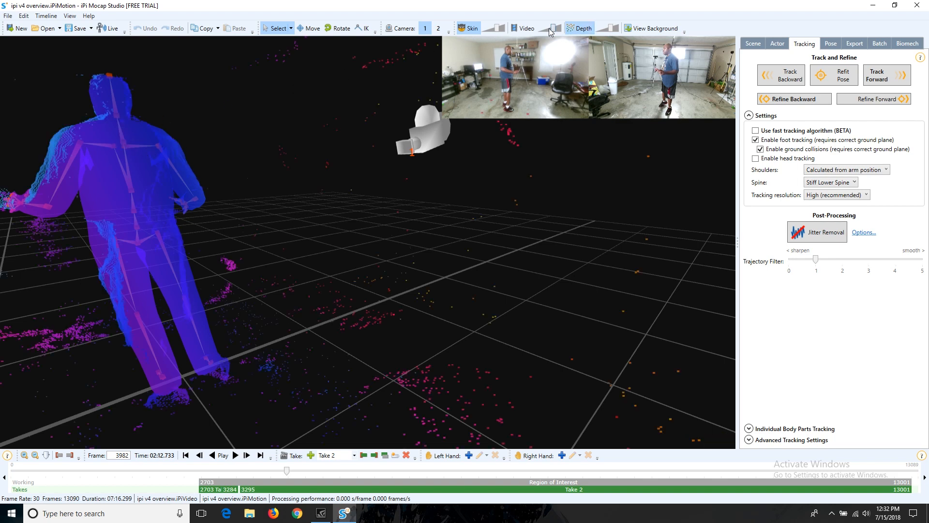
{"action": "left_click", "coordinate": [470, 30]}
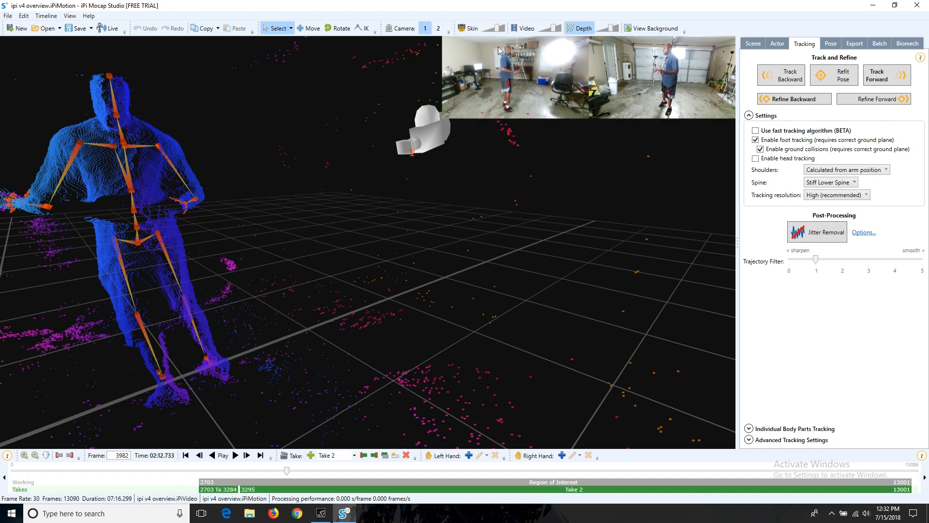
{"action": "left_click", "coordinate": [468, 29]}
{"action": "right_click_drag", "start_coordinate": [348, 222], "coordinate": [453, 223]}
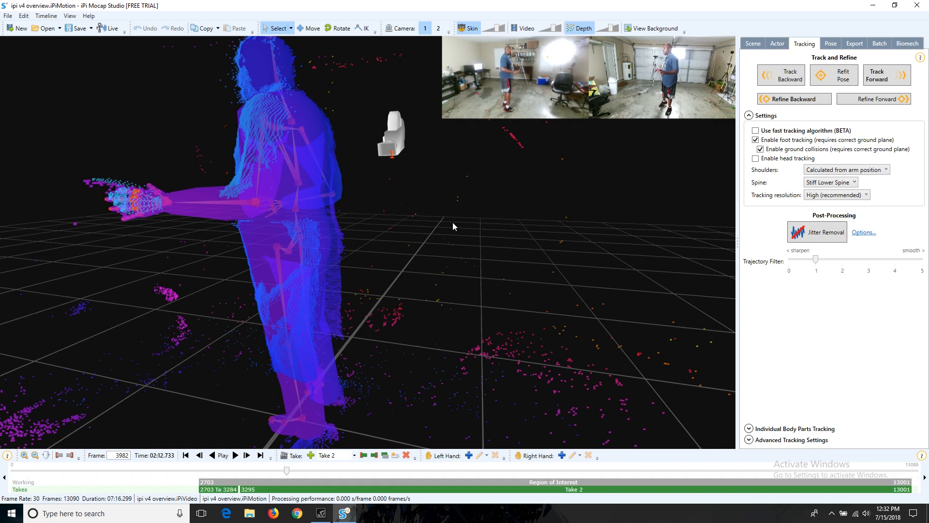
{"action": "right_click_drag", "start_coordinate": [458, 234], "coordinate": [562, 261]}
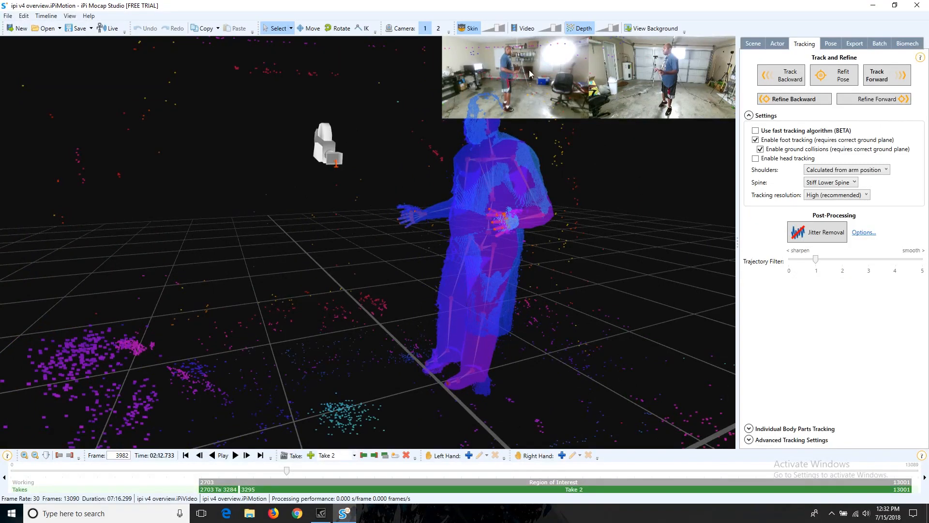
Hide the depth point cloud and play the motion with skin and skeleton from frame 3982 to frame 4999.
{"action": "left_click", "coordinate": [578, 29]}
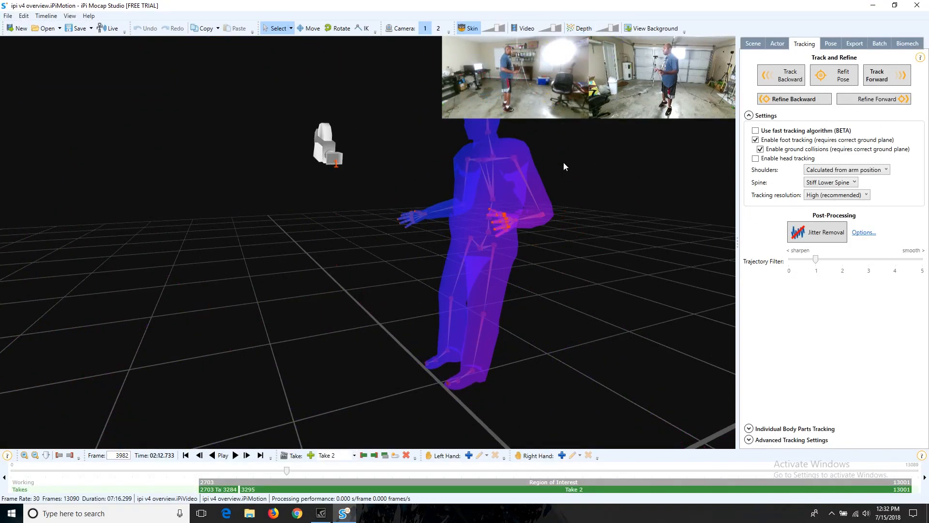
{"action": "right_click_drag", "start_coordinate": [564, 167], "coordinate": [526, 218]}
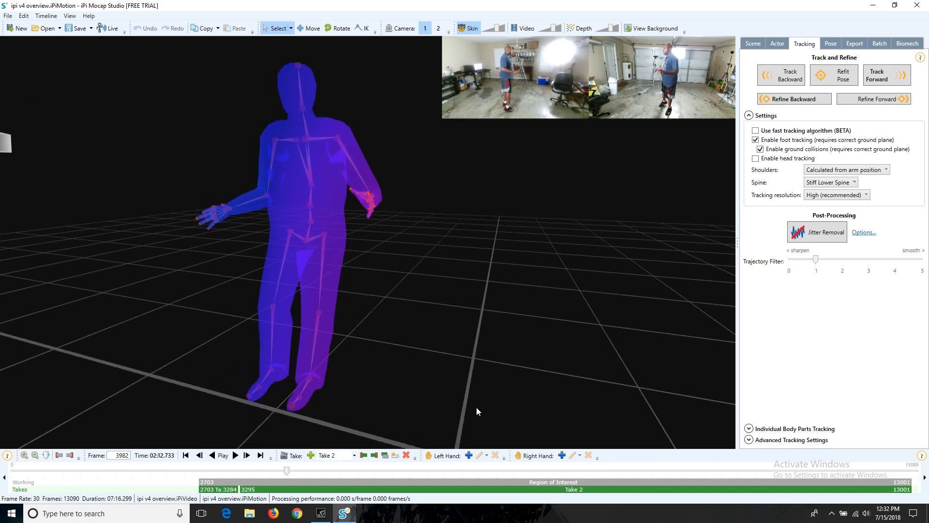
{"action": "left_click", "coordinate": [233, 459]}
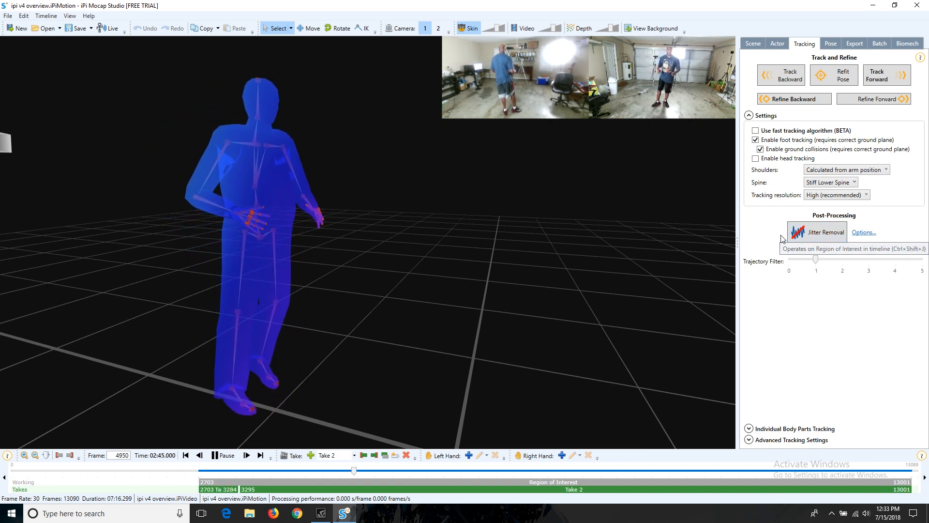
{"action": "left_click", "coordinate": [225, 455]}
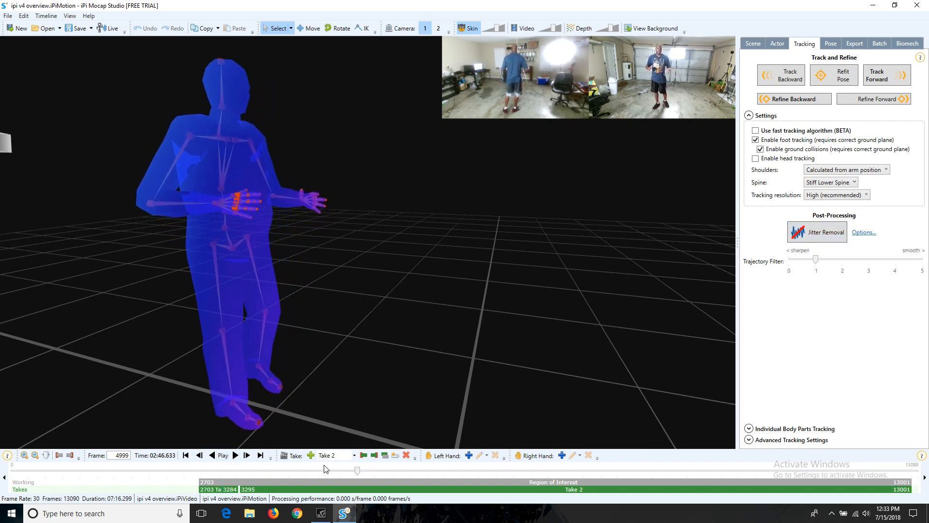
Skip ahead to frame 5466 and play on, replacing the skin with the depth point cloud, and stop at frame 7910.
{"action": "left_click_drag", "start_coordinate": [358, 472], "coordinate": [389, 471]}
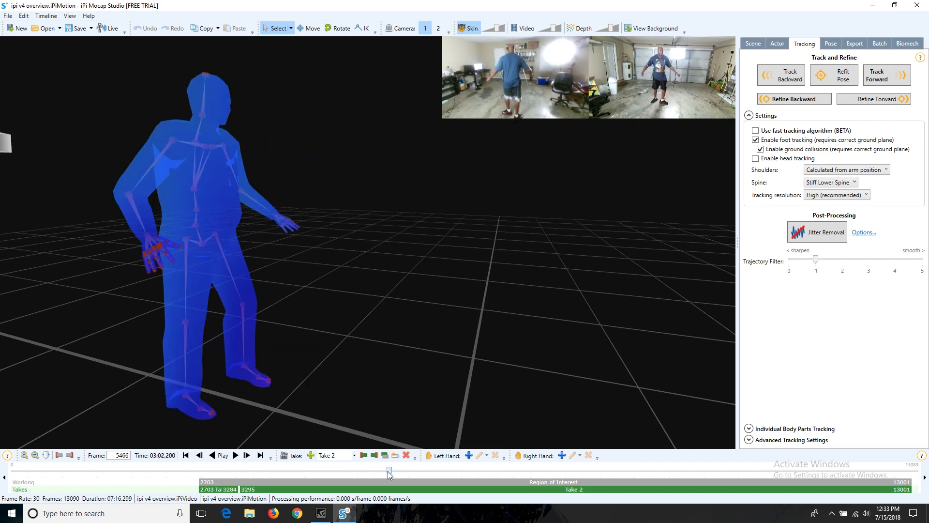
{"action": "left_click", "coordinate": [234, 456]}
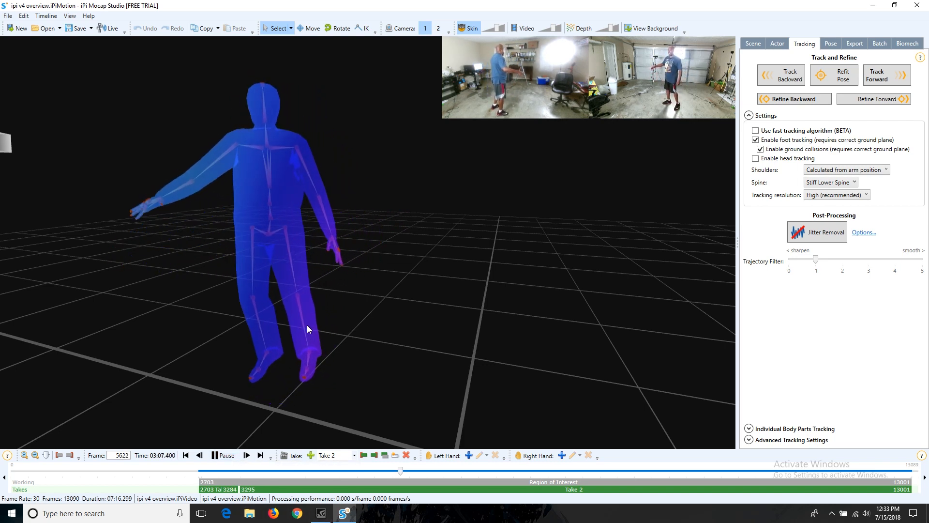
{"action": "left_click", "coordinate": [583, 29]}
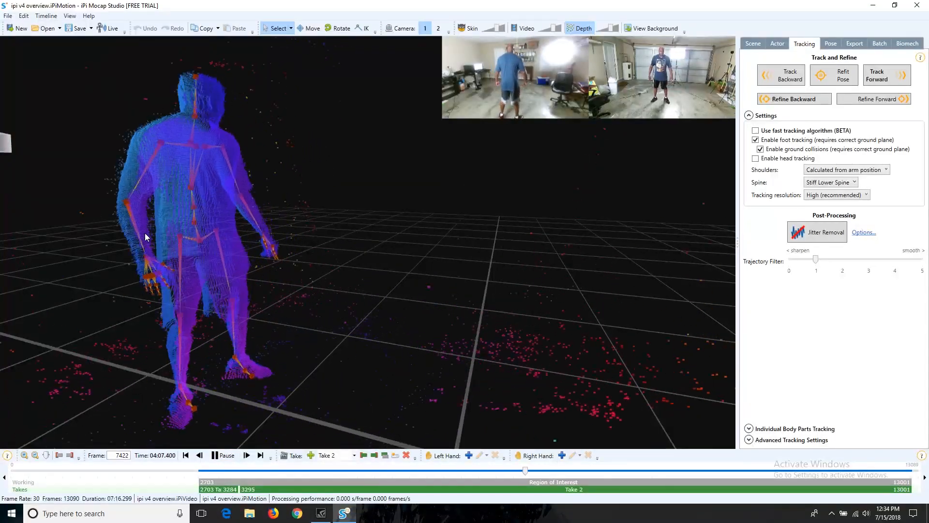
{"action": "left_click", "coordinate": [224, 456]}
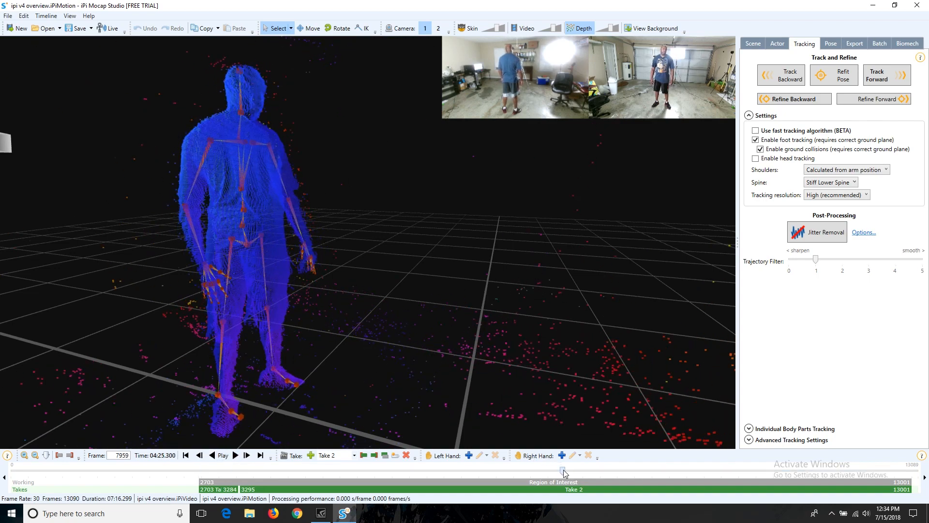
{"action": "left_click_drag", "start_coordinate": [564, 472], "coordinate": [560, 473]}
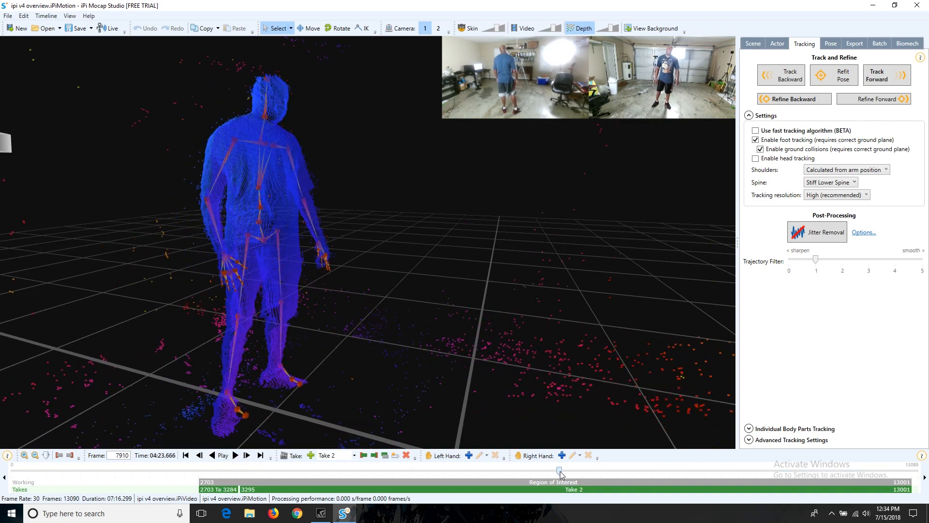
Replace the depth point cloud with the skin, play the motion on from frame 7910, and go back to frame 7906.
{"action": "left_click", "coordinate": [473, 30]}
{"action": "left_click", "coordinate": [578, 29]}
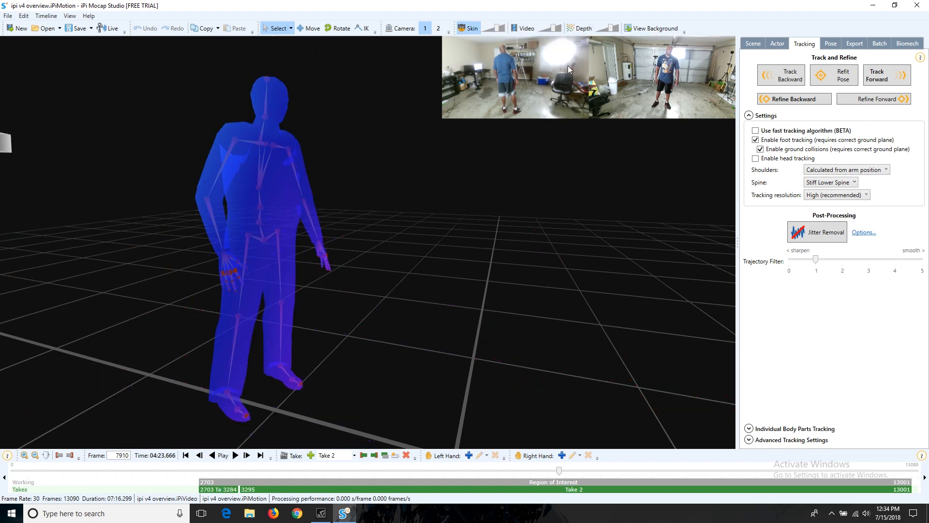
{"action": "right_click_drag", "start_coordinate": [434, 312], "coordinate": [341, 319]}
{"action": "left_click", "coordinate": [233, 458]}
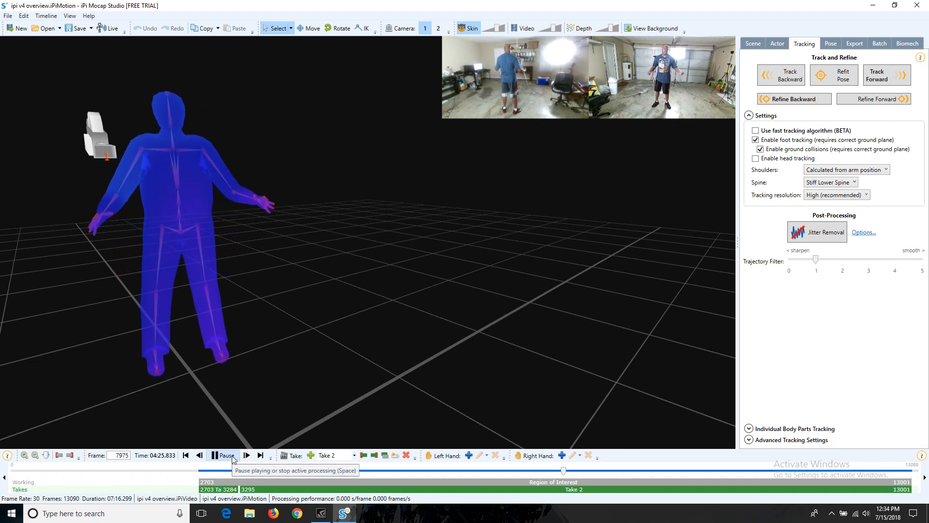
{"action": "left_click_drag", "start_coordinate": [567, 471], "coordinate": [562, 473]}
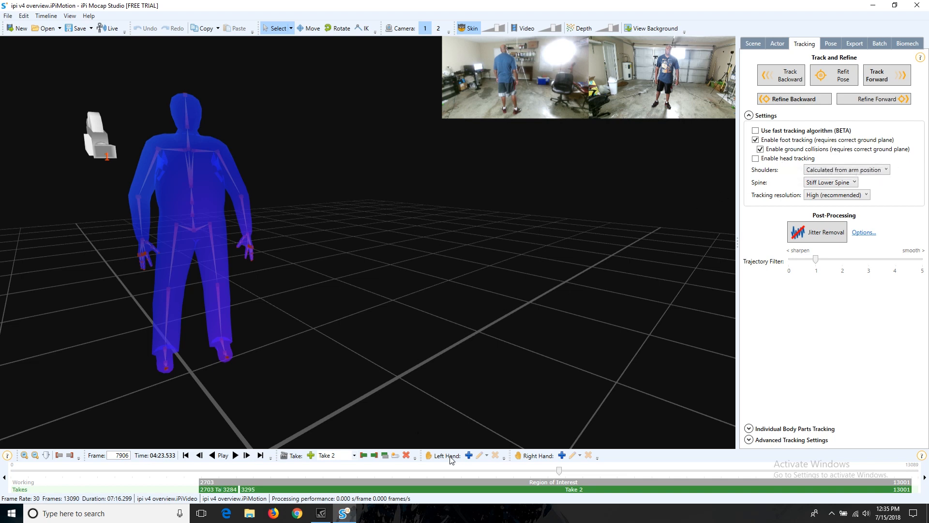
Skip ahead to frame 8275 and compare the actor as seen from camera 2 and from camera 1.
{"action": "left_click_drag", "start_coordinate": [559, 473], "coordinate": [584, 473]}
{"action": "left_click", "coordinate": [439, 29]}
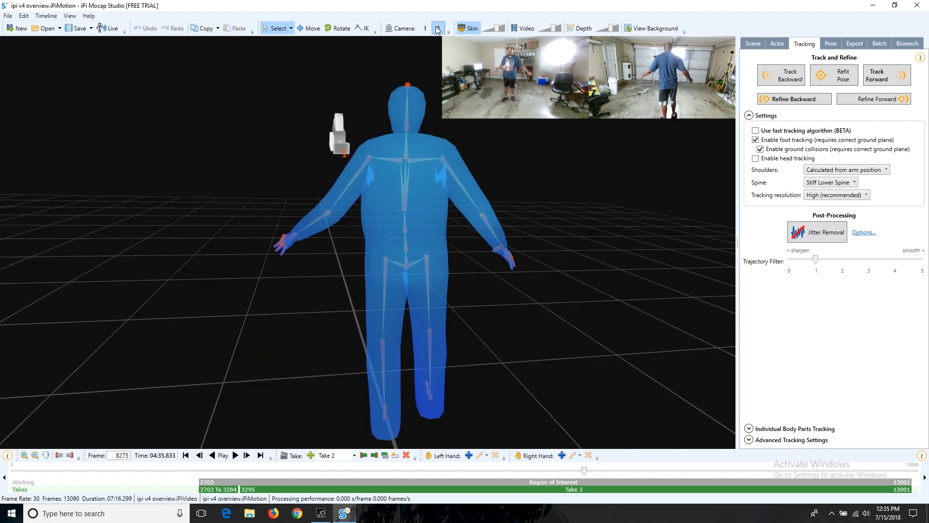
{"action": "left_click", "coordinate": [426, 29]}
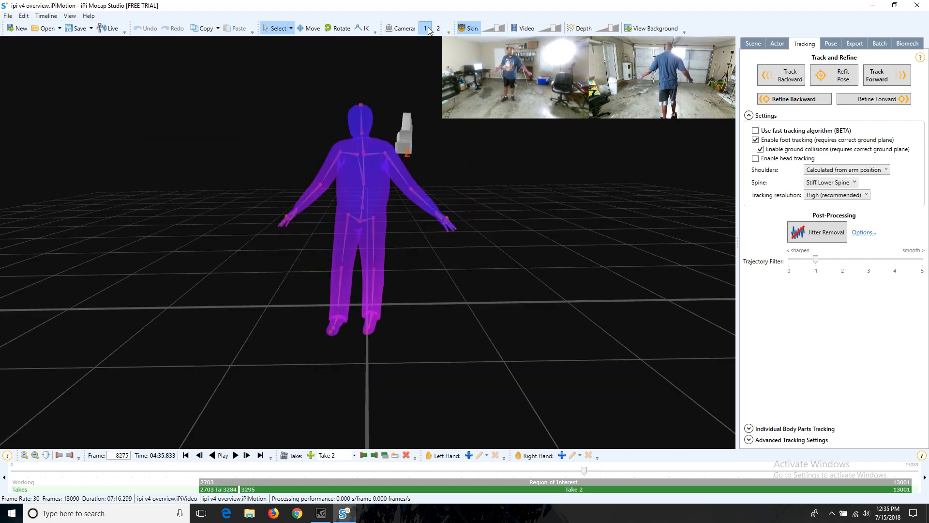
Play the skinned motion from camera 1 to frame 9749, skip ahead to frame 9853 and resume playback.
{"action": "left_click", "coordinate": [237, 456]}
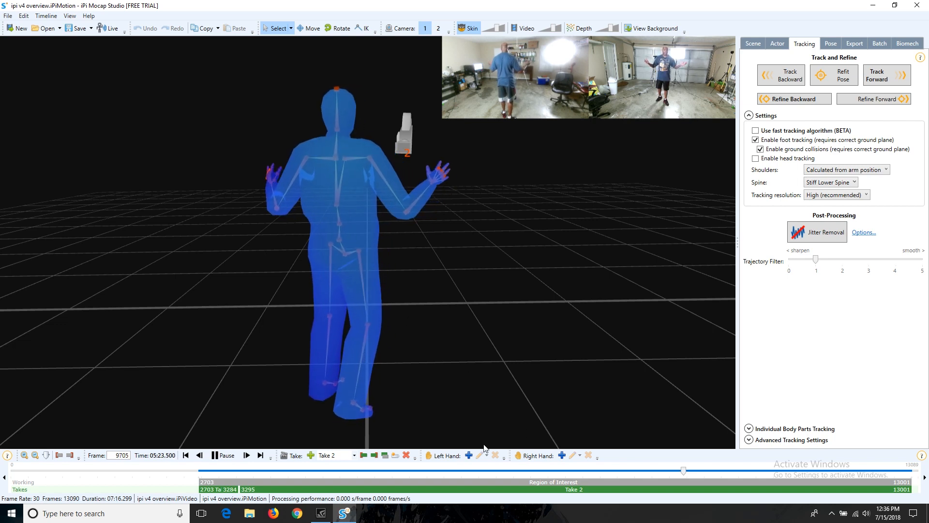
{"action": "left_click", "coordinate": [229, 455]}
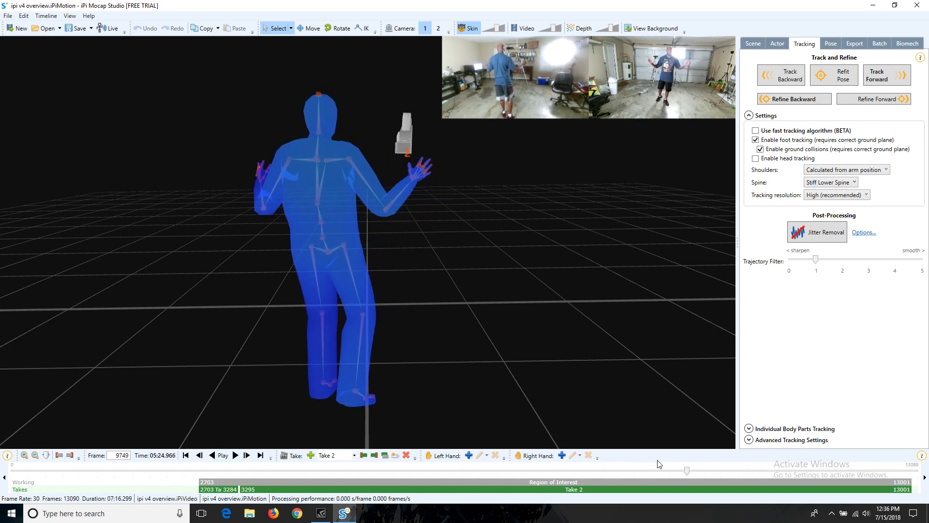
{"action": "left_click_drag", "start_coordinate": [689, 472], "coordinate": [693, 470]}
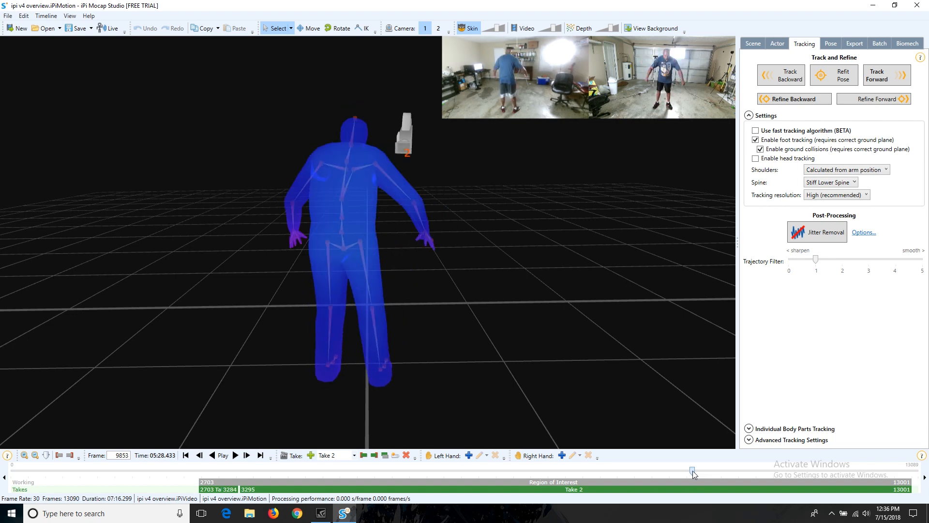
{"action": "left_click", "coordinate": [234, 456]}
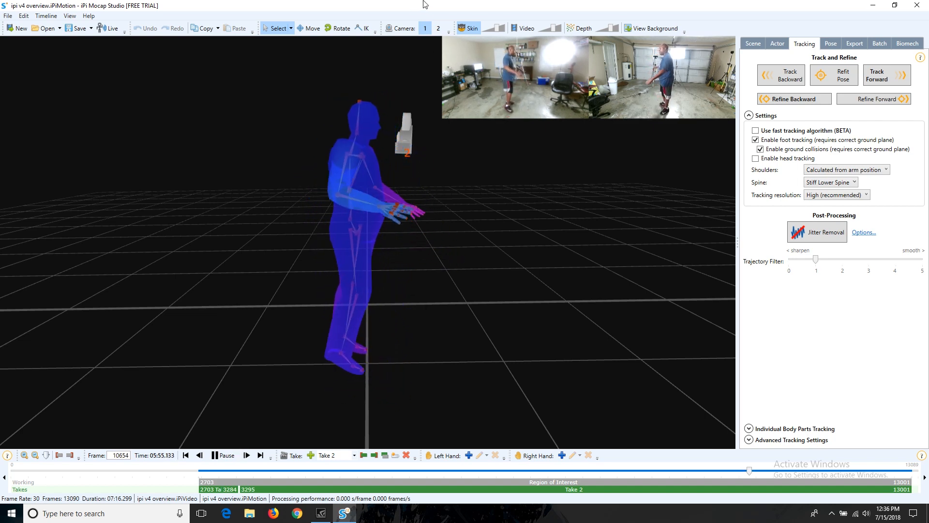
Switch to the camera 2 view, stop playback at frame 10736 and go back to the crossed-arms pose at frame 10537.
{"action": "left_click", "coordinate": [438, 29]}
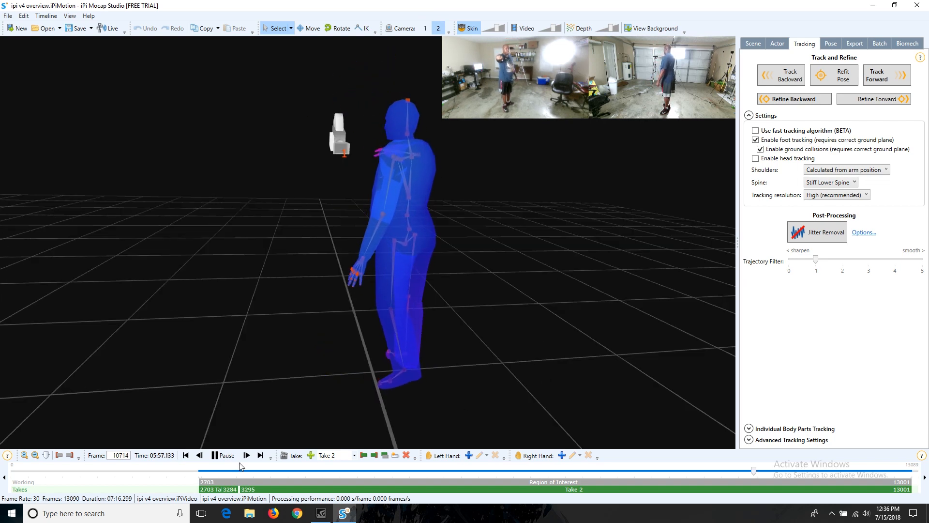
{"action": "left_click", "coordinate": [246, 456]}
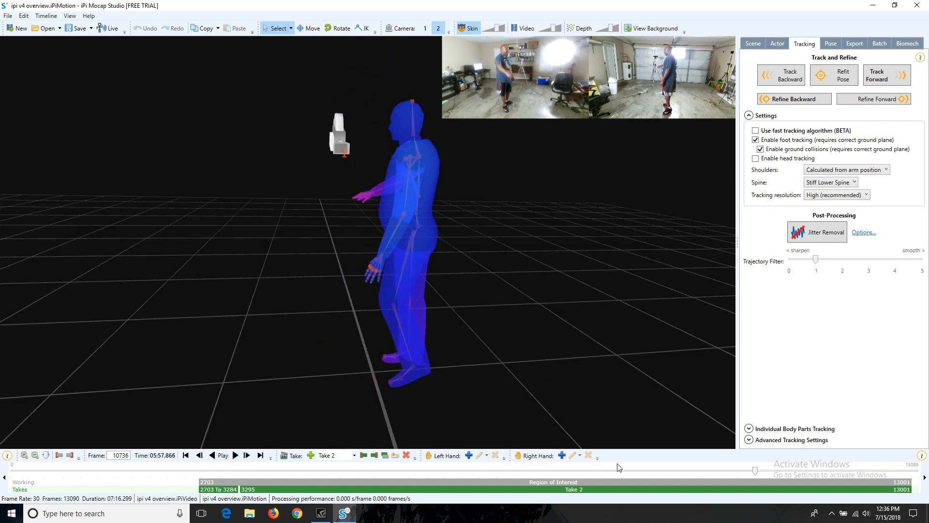
{"action": "left_click_drag", "start_coordinate": [746, 470], "coordinate": [727, 470]}
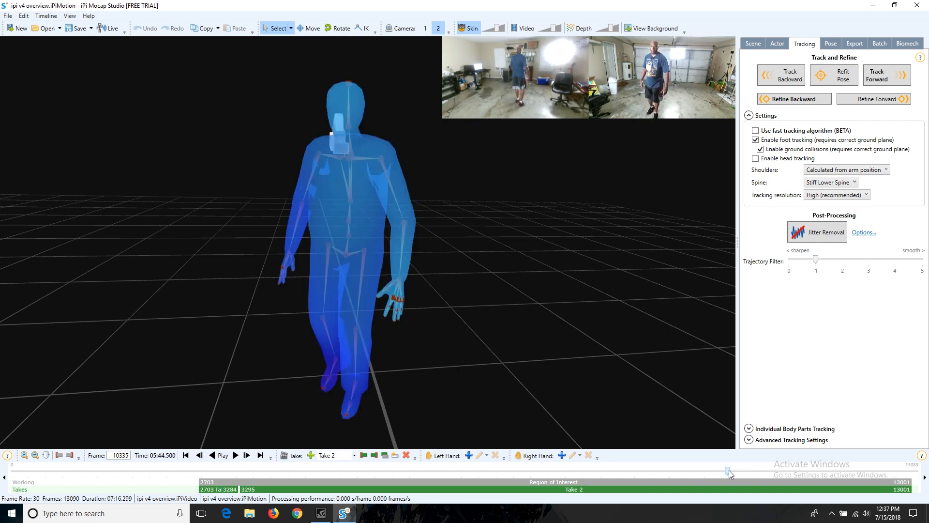
{"action": "left_click_drag", "start_coordinate": [729, 470], "coordinate": [743, 471]}
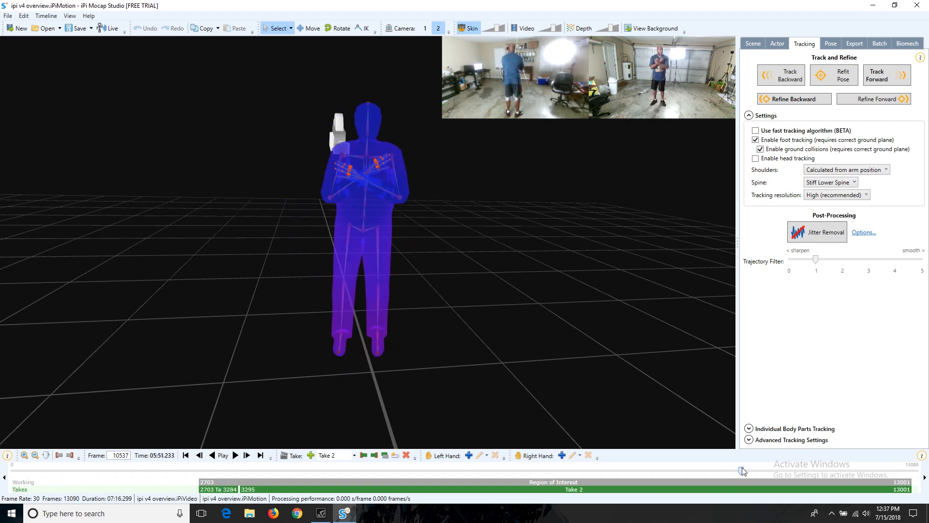
Show the depth point cloud without the skin and inspect the crossed arms at frame 10537 up close and from different angles.
{"action": "left_click", "coordinate": [581, 29]}
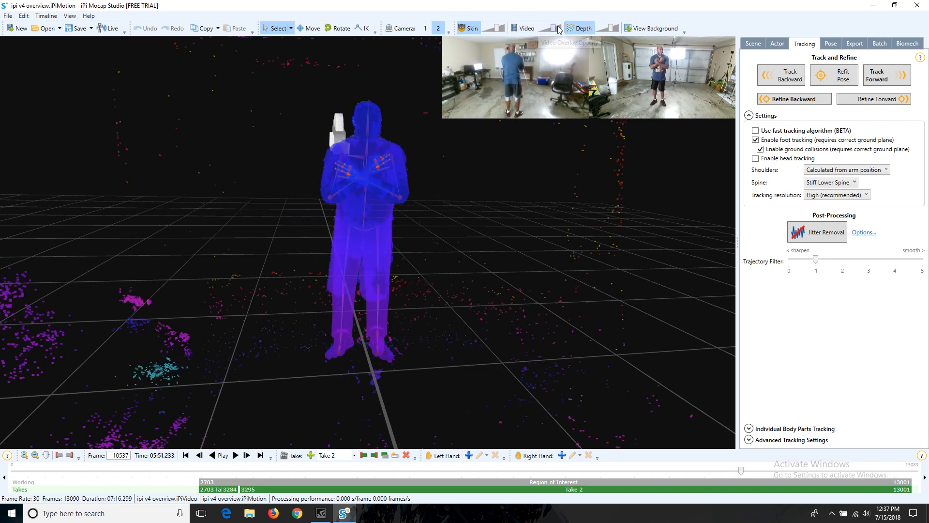
{"action": "left_click", "coordinate": [464, 29]}
{"action": "middle_click_drag", "start_coordinate": [361, 237], "coordinate": [449, 276]}
{"action": "scroll", "coordinate": [409, 254], "scroll_direction": "up", "scroll_amount": 5}
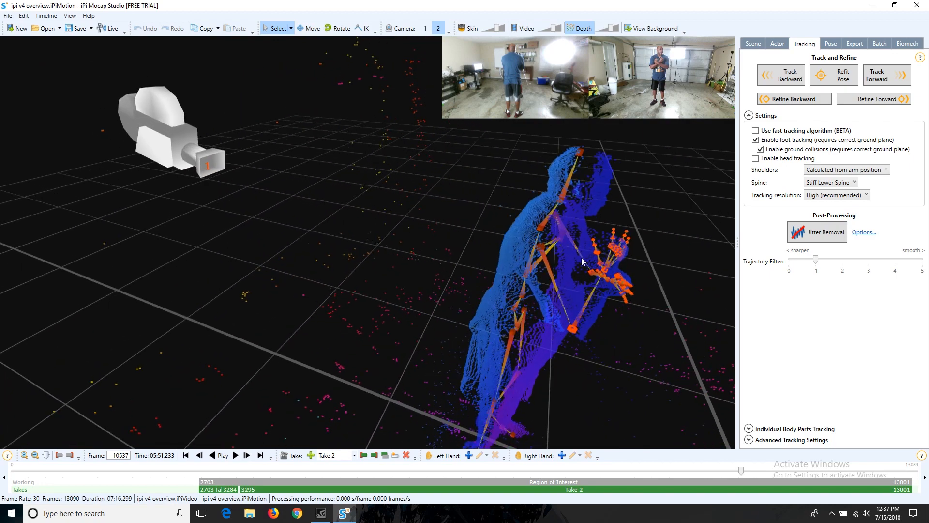
{"action": "scroll", "coordinate": [563, 288], "scroll_direction": "up", "scroll_amount": 4}
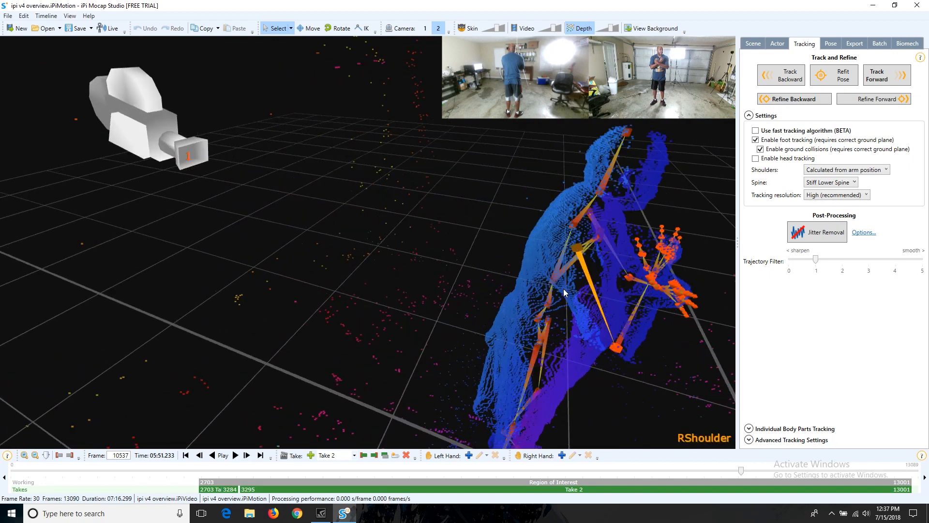
{"action": "middle_click_drag", "start_coordinate": [600, 277], "coordinate": [540, 273]}
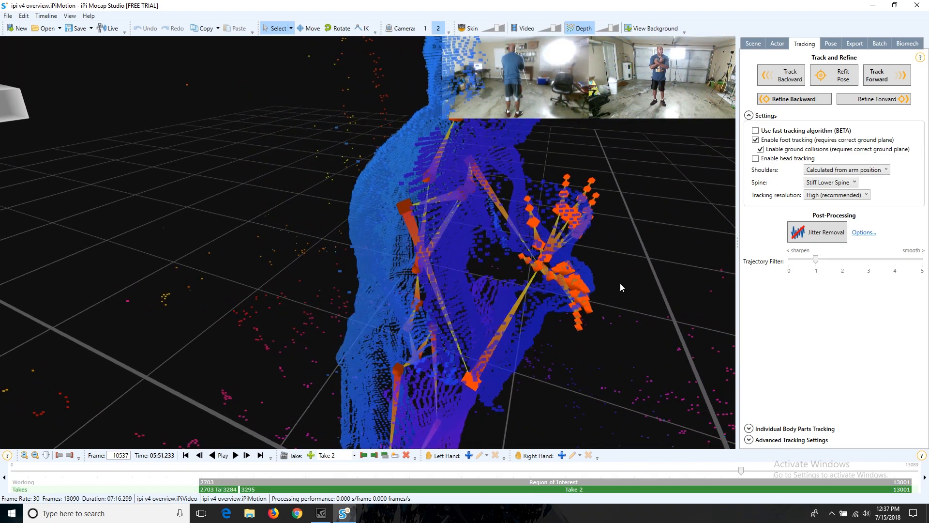
{"action": "middle_click_drag", "start_coordinate": [620, 287], "coordinate": [405, 248]}
{"action": "scroll", "coordinate": [389, 203], "scroll_direction": "down", "scroll_amount": 3}
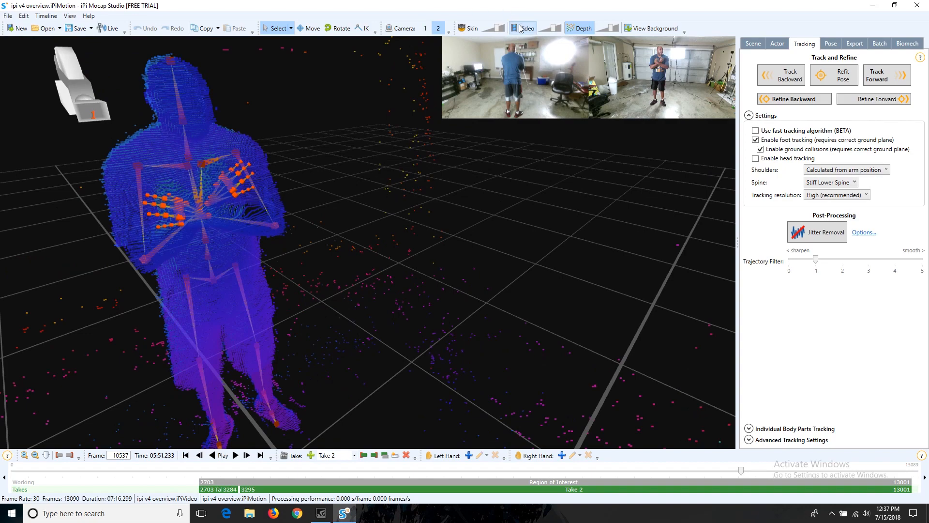
Replace the depth point cloud with the actor's skin and view the crossed-arms pose at frame 10537.
{"action": "left_click", "coordinate": [581, 30]}
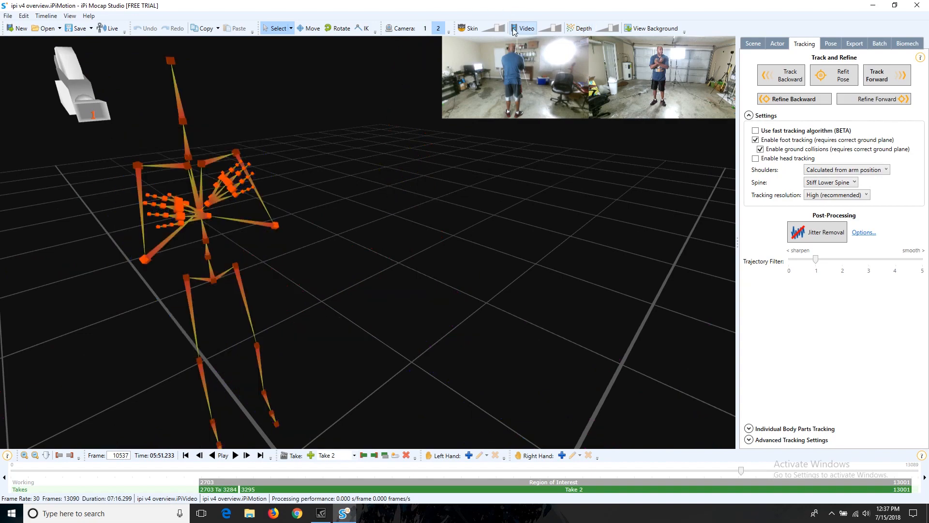
{"action": "left_click", "coordinate": [472, 30]}
{"action": "mouse_move", "coordinate": [351, 221]}
{"action": "middle_mouse_down"}
{"action": "mouse_move", "coordinate": [449, 233]}
{"action": "mouse_move", "coordinate": [369, 216]}
{"action": "mouse_move", "coordinate": [350, 227]}
{"action": "middle_mouse_up"}
{"action": "scroll", "coordinate": [464, 200], "scroll_direction": "down", "scroll_amount": 1}
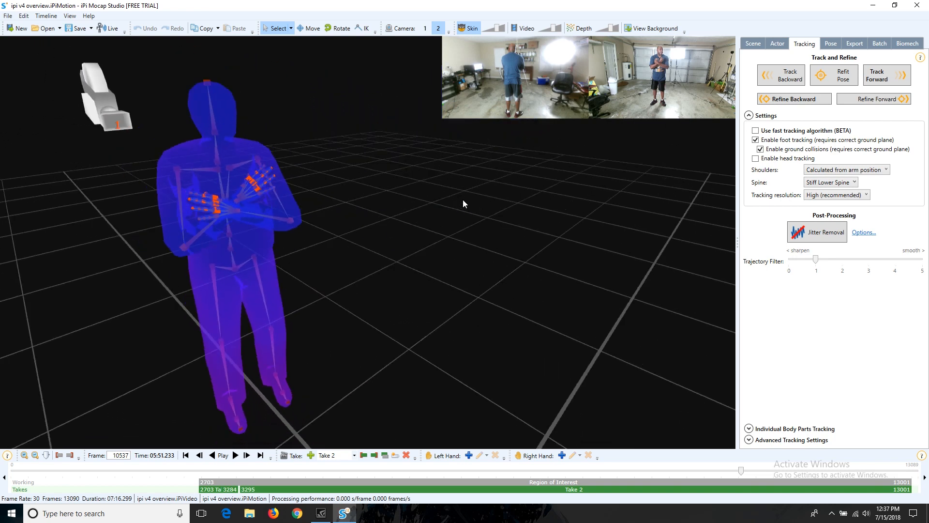
{"action": "middle_click_drag", "start_coordinate": [463, 199], "coordinate": [474, 218]}
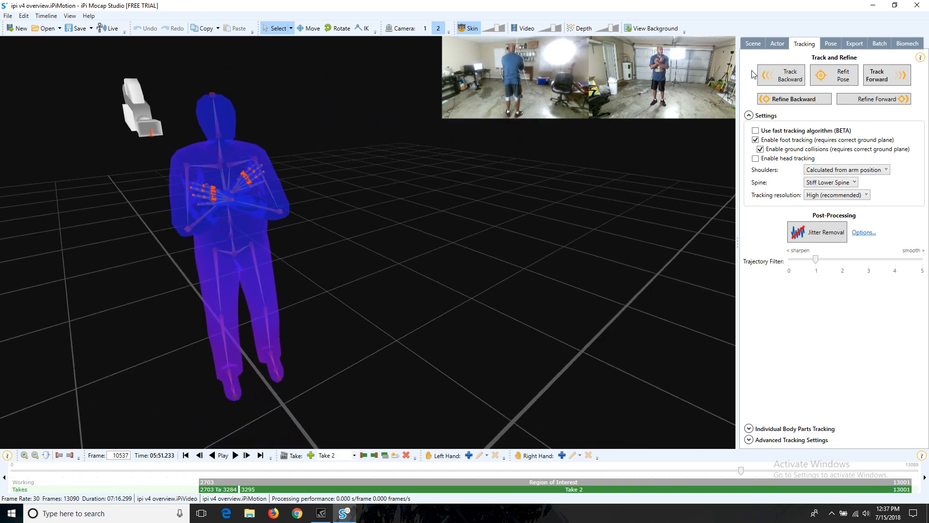
Swap the skin for the depth point cloud and play the motion from frame 10537 to frame 10741.
{"action": "left_click", "coordinate": [583, 28]}
{"action": "left_click", "coordinate": [477, 29]}
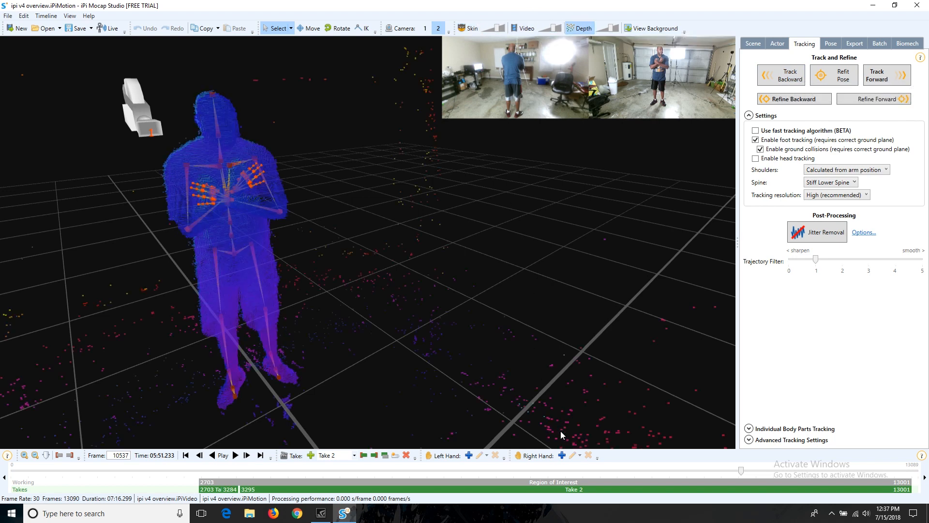
{"action": "left_click", "coordinate": [227, 456]}
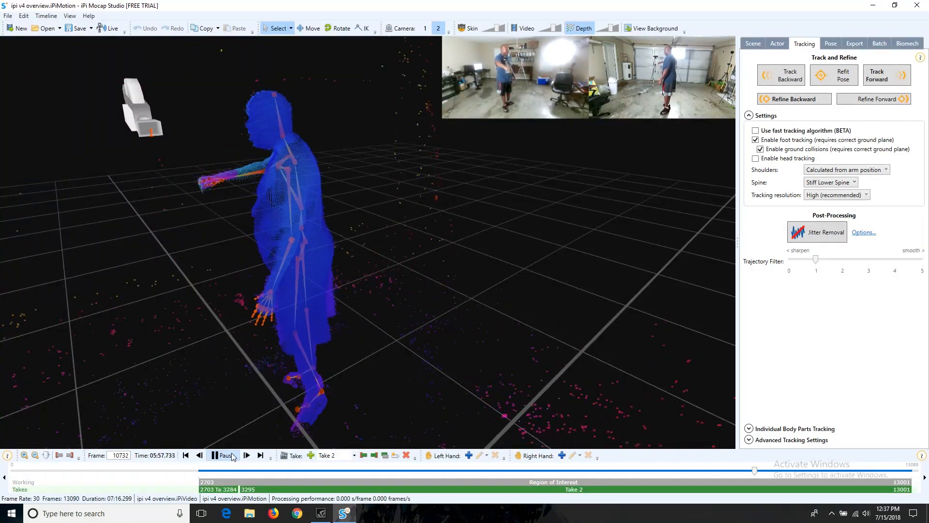
{"action": "left_click", "coordinate": [233, 455]}
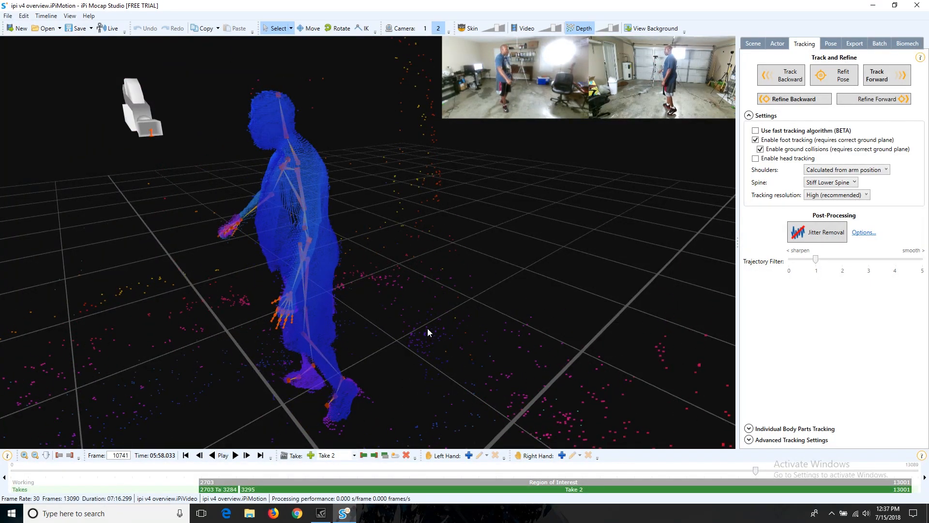
View the skeleton inside the point cloud at frame 10741 from another angle and skip ahead to frame 10887.
{"action": "scroll", "coordinate": [427, 328], "scroll_direction": "up", "scroll_amount": 1}
{"action": "scroll", "coordinate": [428, 328], "scroll_direction": "down", "scroll_amount": 2}
{"action": "middle_click_drag", "start_coordinate": [428, 329], "coordinate": [502, 279]}
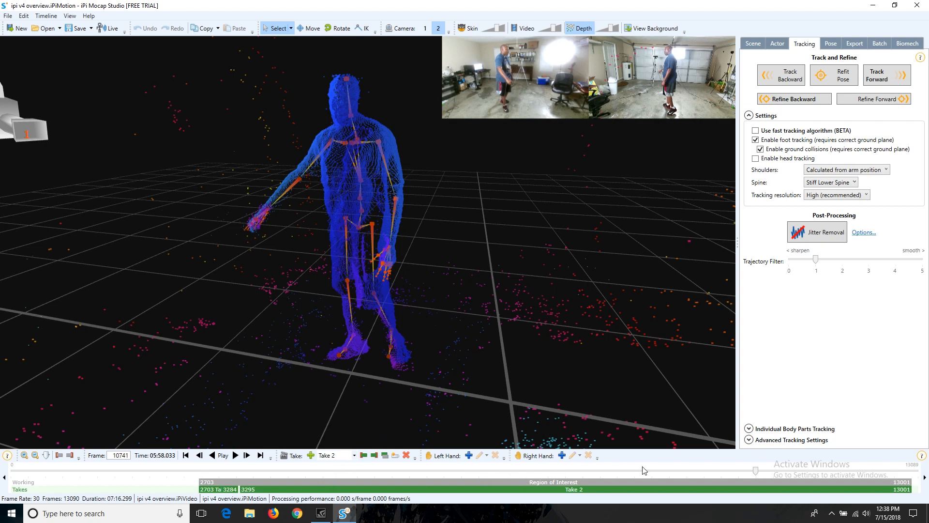
{"action": "left_click_drag", "start_coordinate": [755, 471], "coordinate": [766, 472]}
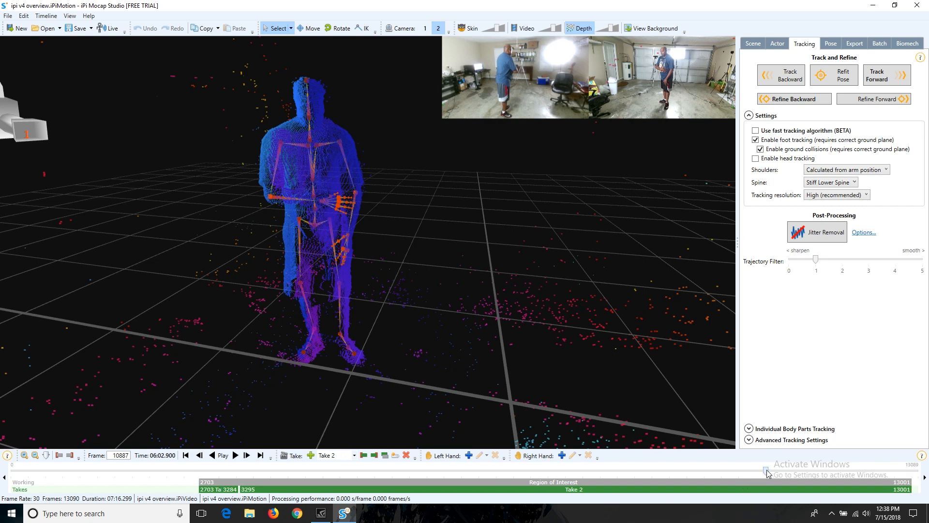
Play the motion from frame 10921, go back to frame 11117 and view the raised-leg pose from other angles.
{"action": "left_click_drag", "start_coordinate": [767, 471], "coordinate": [770, 471]}
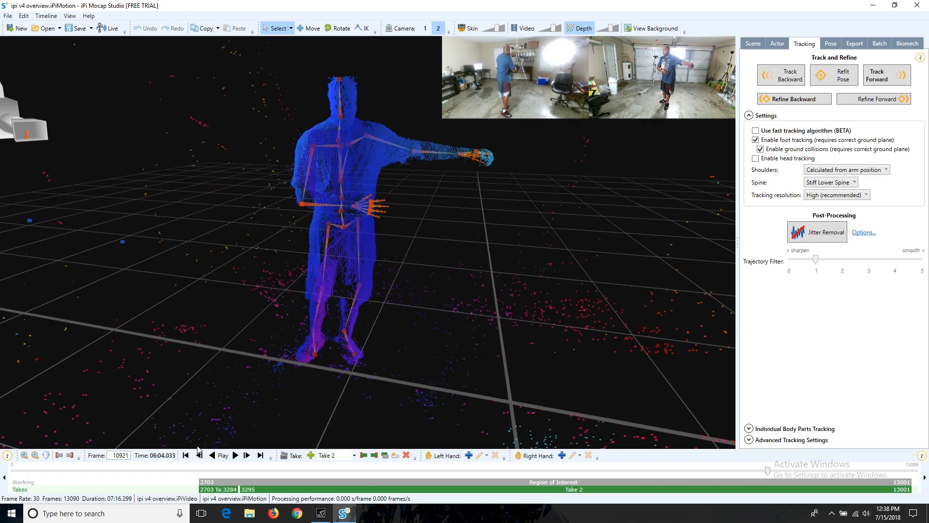
{"action": "left_click", "coordinate": [237, 456]}
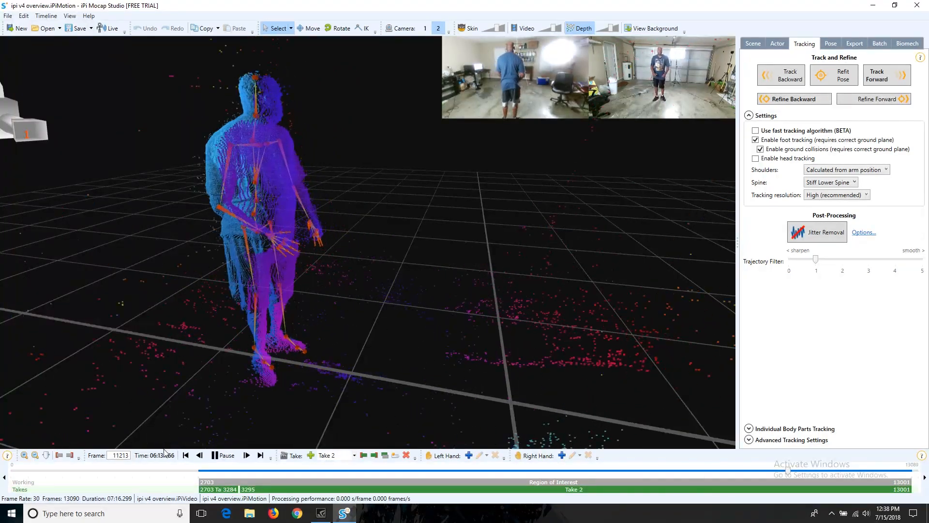
{"action": "key", "text": "space"}
{"action": "left_click_drag", "start_coordinate": [792, 471], "coordinate": [784, 472]}
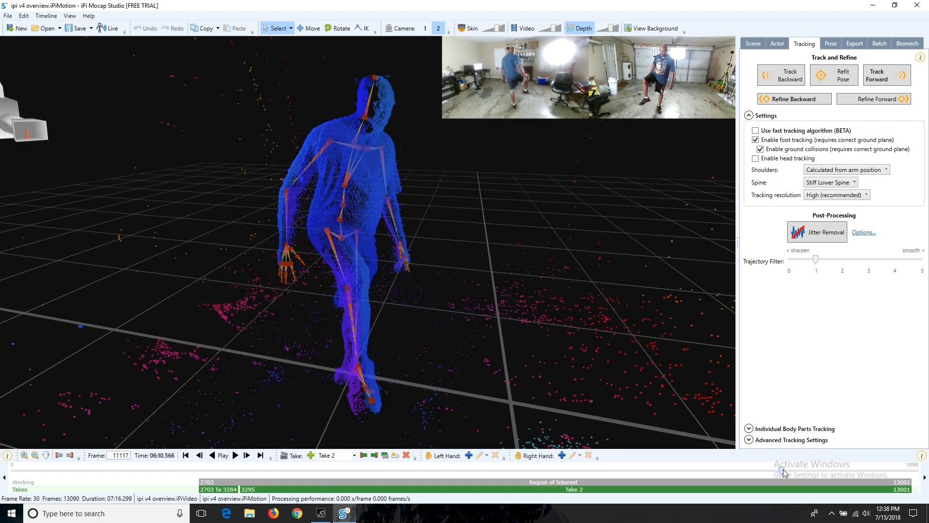
{"action": "right_click_drag", "start_coordinate": [712, 419], "coordinate": [533, 386]}
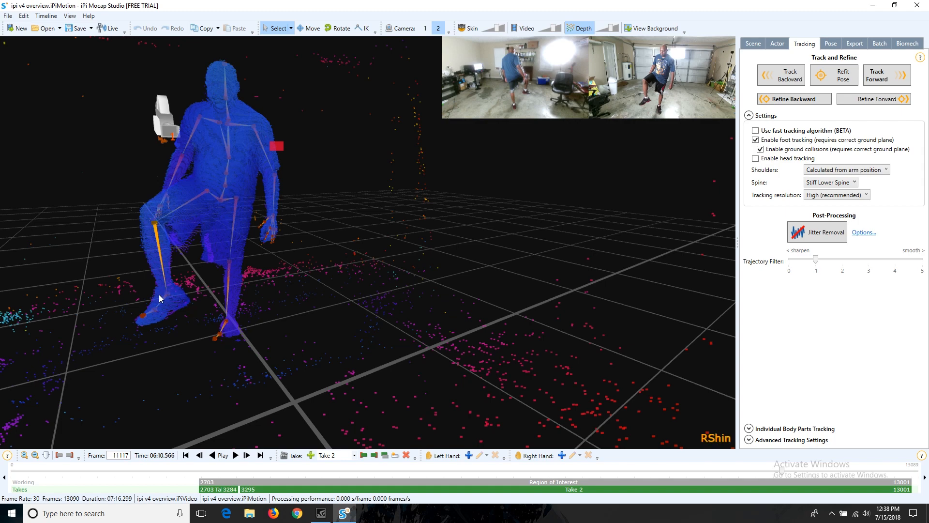
{"action": "right_click_drag", "start_coordinate": [138, 320], "coordinate": [229, 324]}
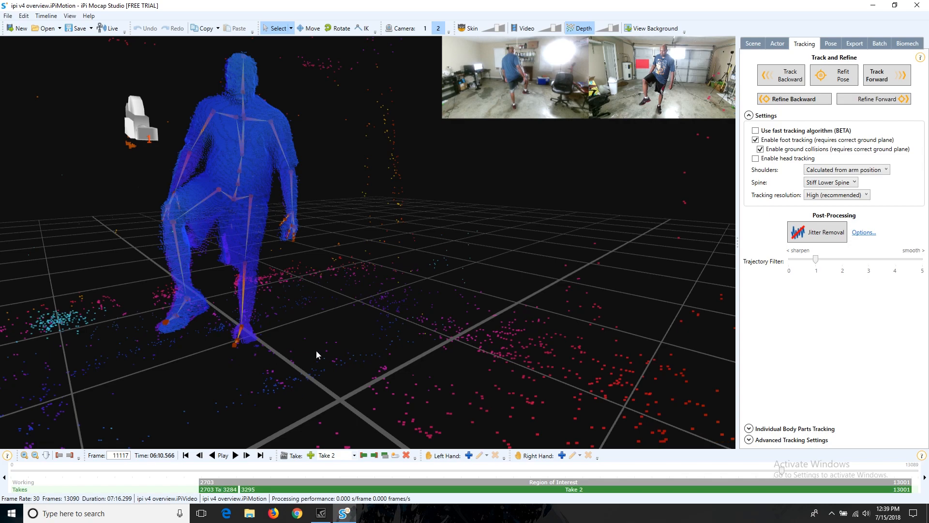
Play from frame 11117 to the push-up at frame 11299 and inspect the skeleton's arms and feet up close from several angles.
{"action": "left_click", "coordinate": [236, 456]}
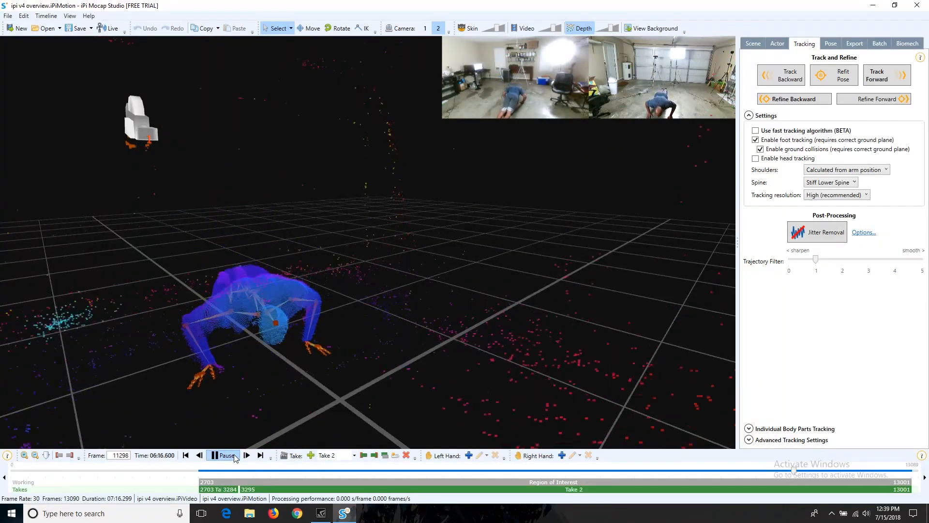
{"action": "left_click", "coordinate": [226, 456]}
{"action": "right_click_drag", "start_coordinate": [400, 338], "coordinate": [242, 305]}
{"action": "scroll", "coordinate": [242, 305], "scroll_direction": "up", "scroll_amount": 3}
{"action": "middle_click_drag", "start_coordinate": [254, 284], "coordinate": [217, 315]}
{"action": "right_click_drag", "start_coordinate": [218, 315], "coordinate": [464, 242]}
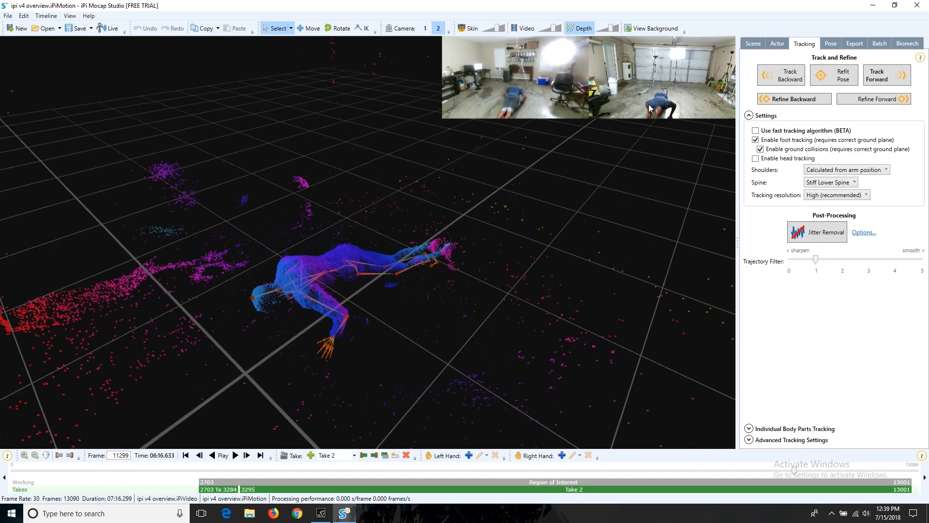
{"action": "right_click_drag", "start_coordinate": [445, 274], "coordinate": [349, 207]}
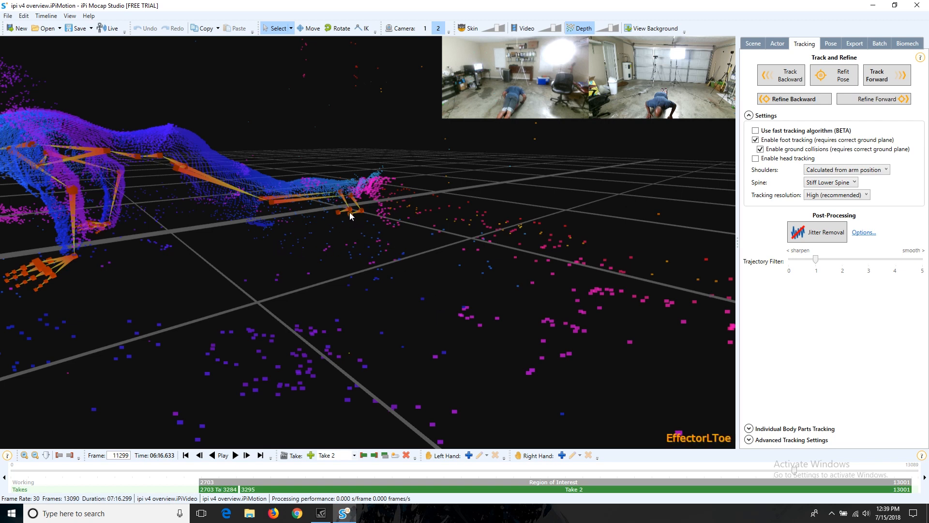
Compare the push-up pose at frame 11299 with the skin alone, with skin and depth together, and with depth alone.
{"action": "left_click", "coordinate": [569, 29]}
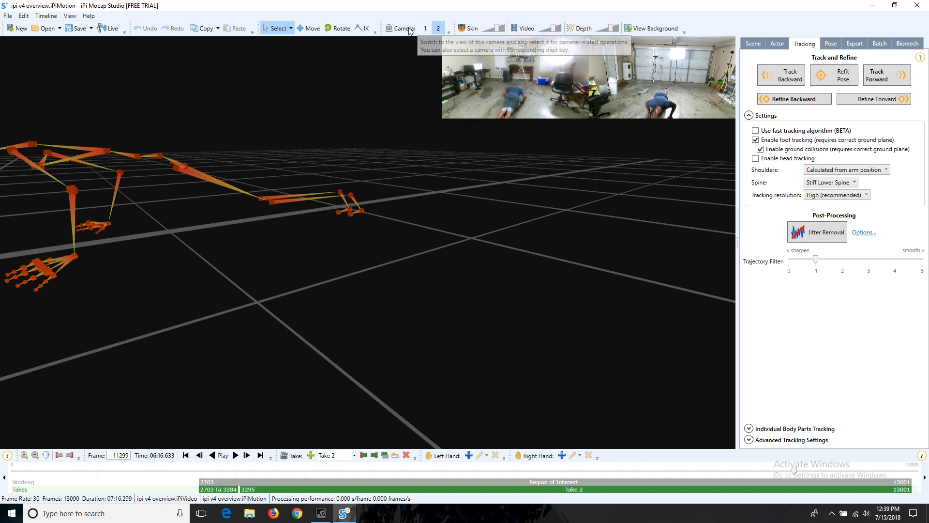
{"action": "left_click", "coordinate": [468, 28]}
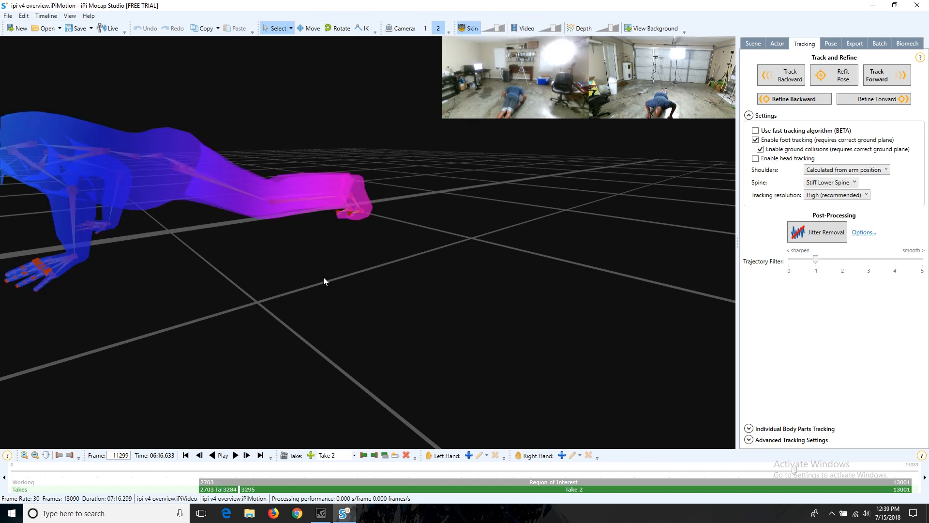
{"action": "right_click_drag", "start_coordinate": [324, 281], "coordinate": [457, 283]}
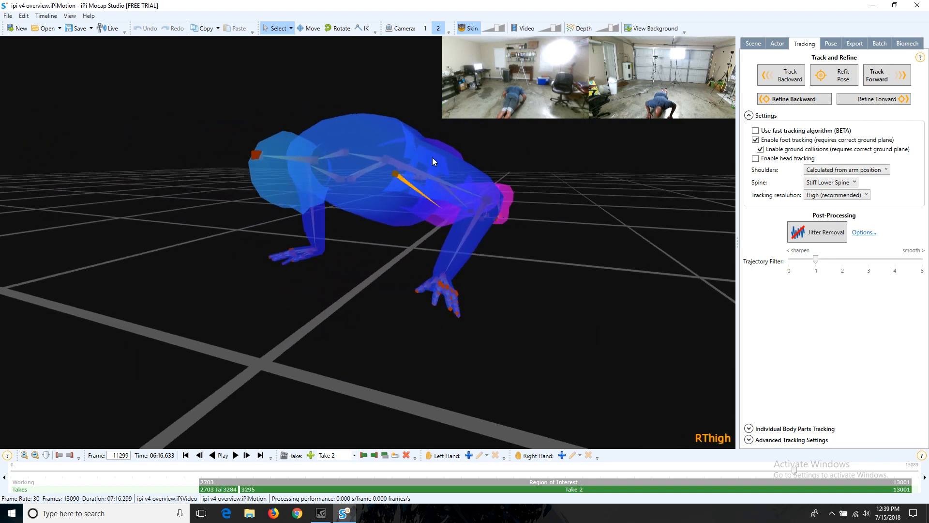
{"action": "left_click", "coordinate": [585, 28]}
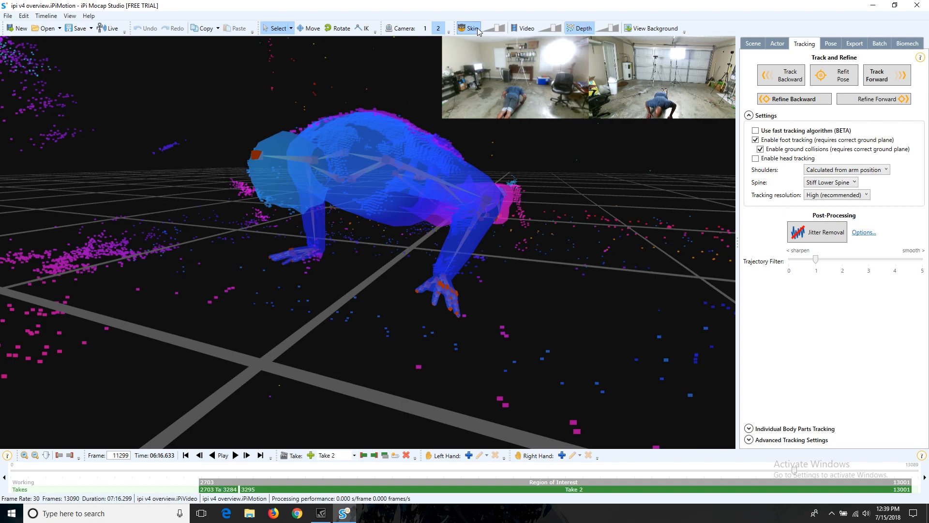
{"action": "mouse_move", "coordinate": [500, 359]}
{"action": "right_mouse_down"}
{"action": "mouse_move", "coordinate": [591, 346]}
{"action": "mouse_move", "coordinate": [507, 374]}
{"action": "right_mouse_up"}
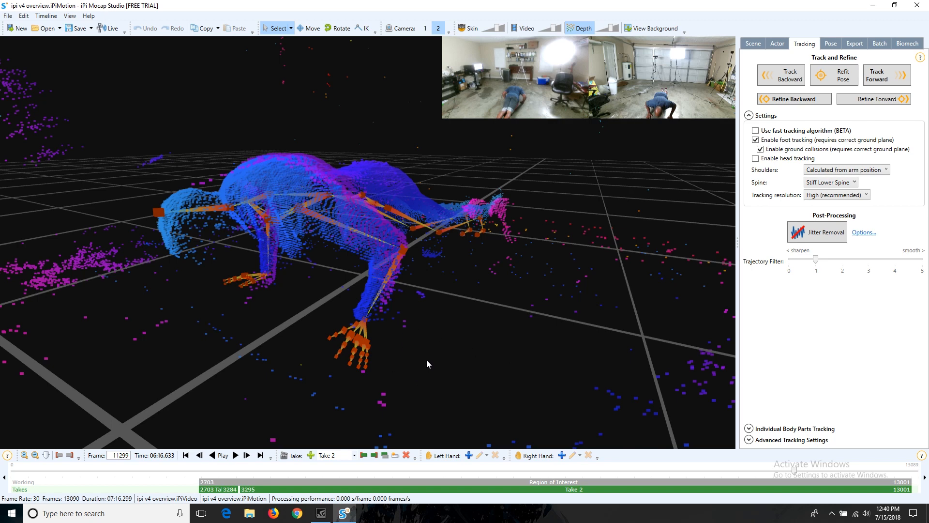
Try rotating the left hand bone at frame 11299, undo the rotation and return to the Select tool.
{"action": "left_click", "coordinate": [362, 325]}
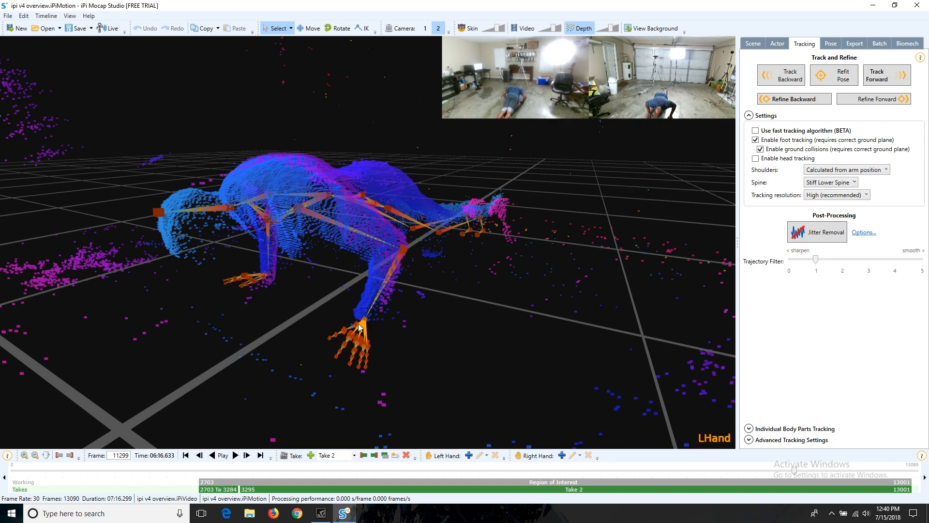
{"action": "left_click", "coordinate": [339, 30]}
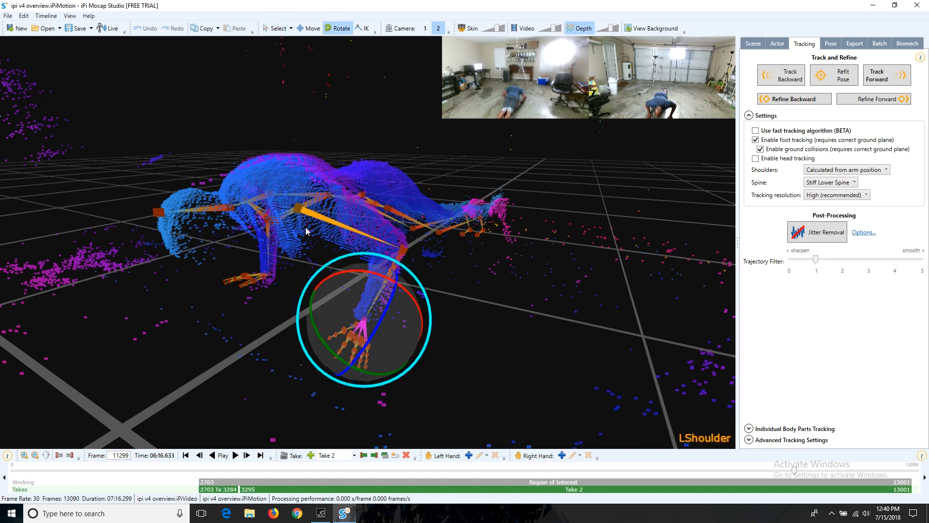
{"action": "left_click_drag", "start_coordinate": [379, 272], "coordinate": [324, 244]}
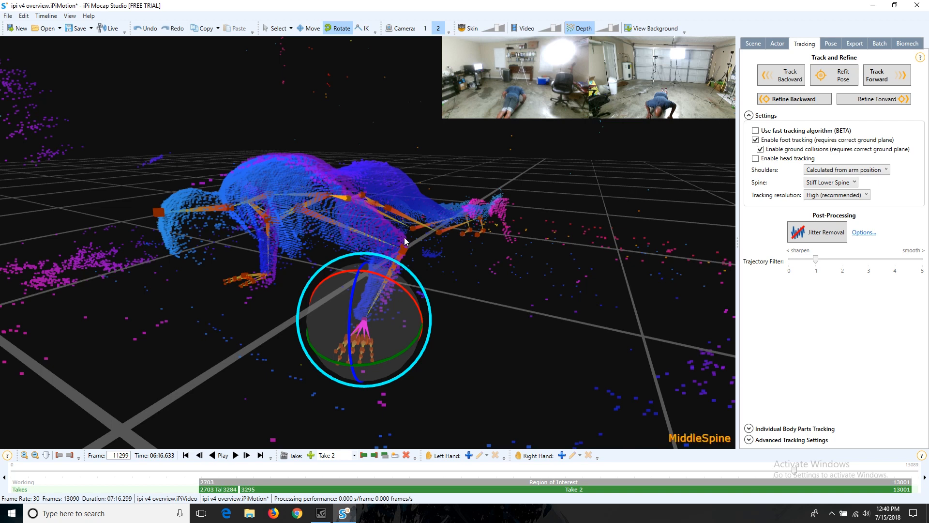
{"action": "left_click", "coordinate": [509, 293]}
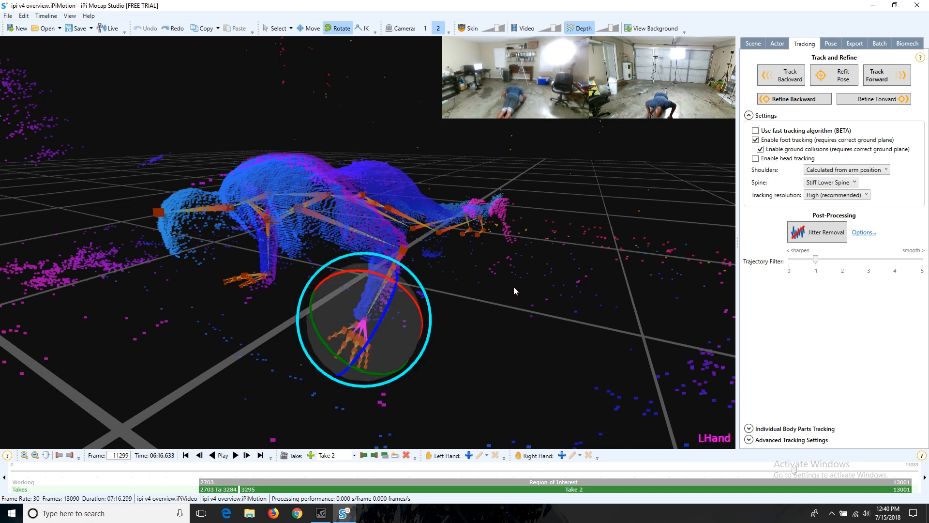
{"action": "key", "text": "ctrl+z"}
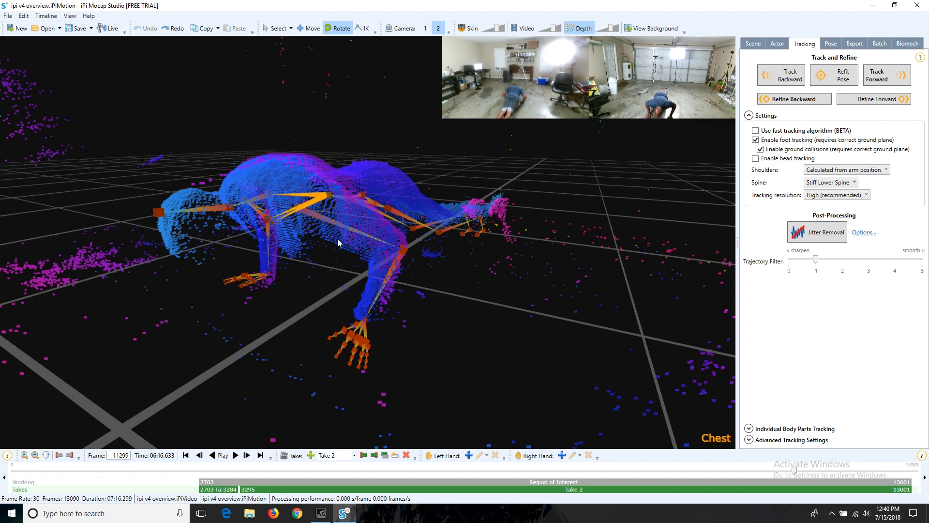
{"action": "left_click", "coordinate": [277, 28]}
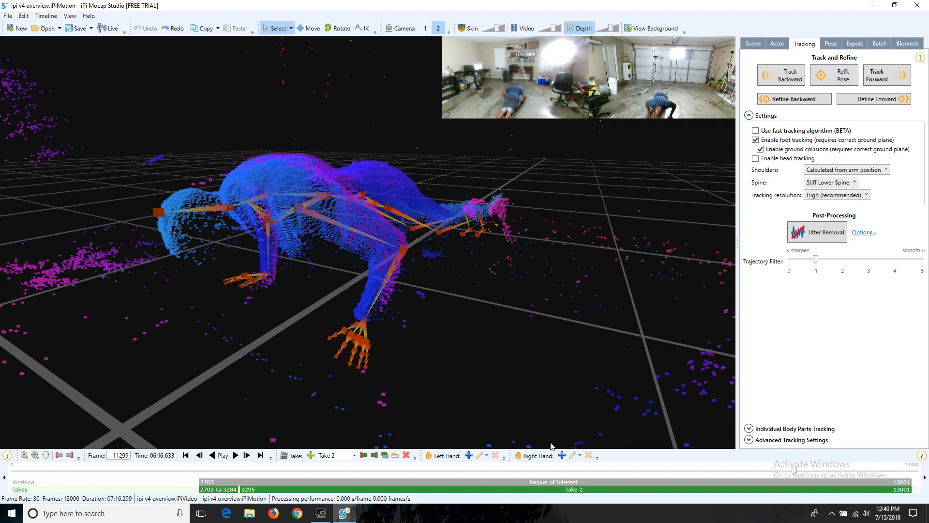
Play the motion onward from frame 11299, overlay the skin on the depth point cloud, and hide the depth points.
{"action": "left_click", "coordinate": [223, 455]}
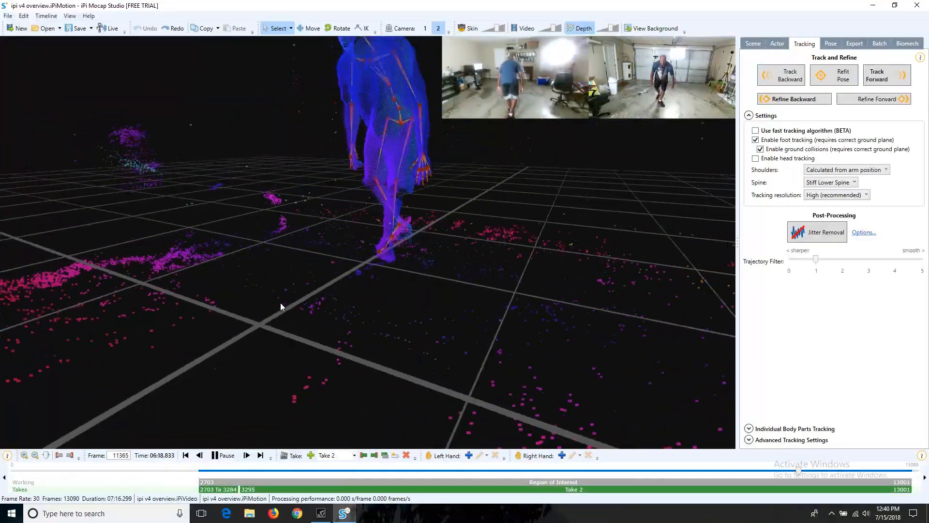
{"action": "middle_click_drag", "start_coordinate": [312, 242], "coordinate": [299, 288]}
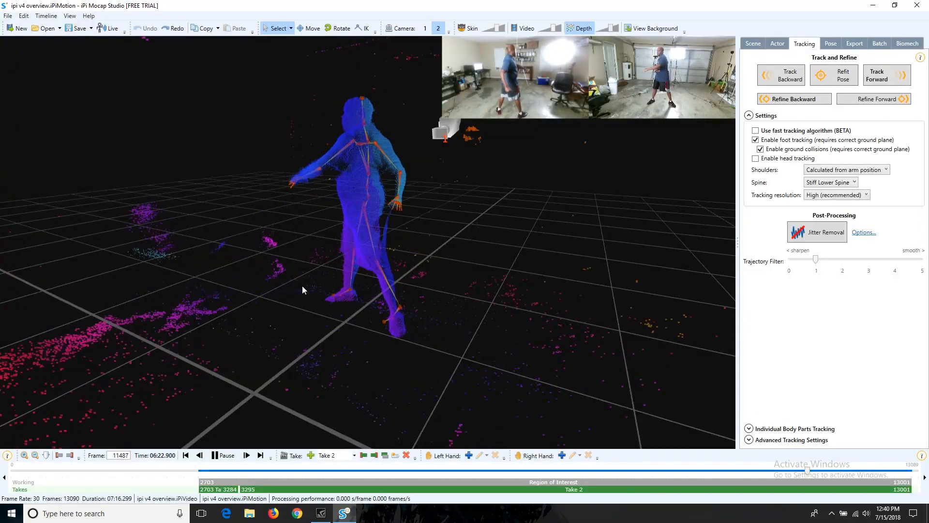
{"action": "left_click", "coordinate": [472, 28]}
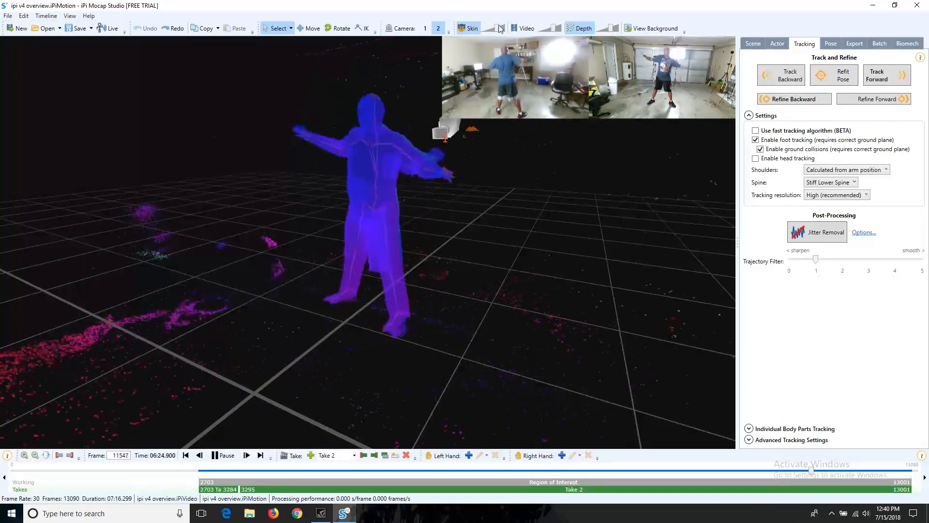
{"action": "left_click", "coordinate": [577, 29]}
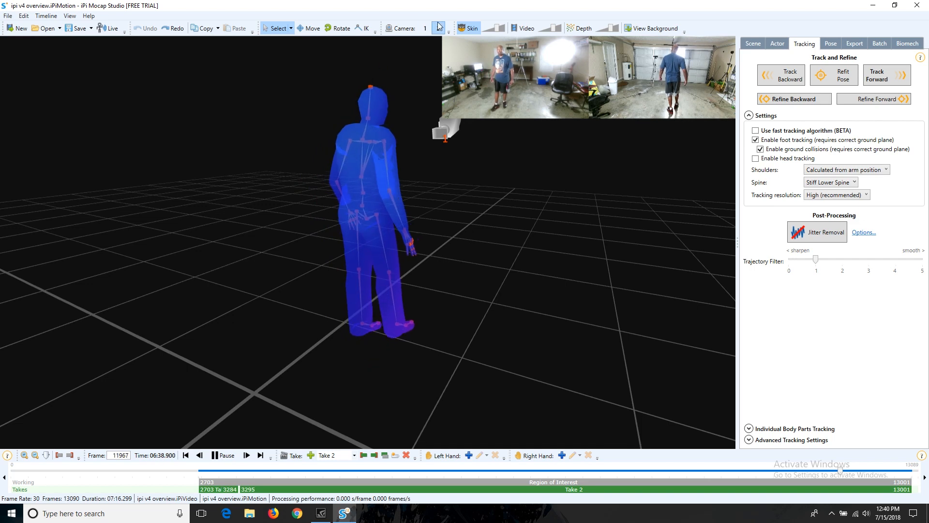
View the skin from camera 1, play to frame 12153 and review the motion in reverse to about frame 12065.
{"action": "left_click", "coordinate": [423, 28]}
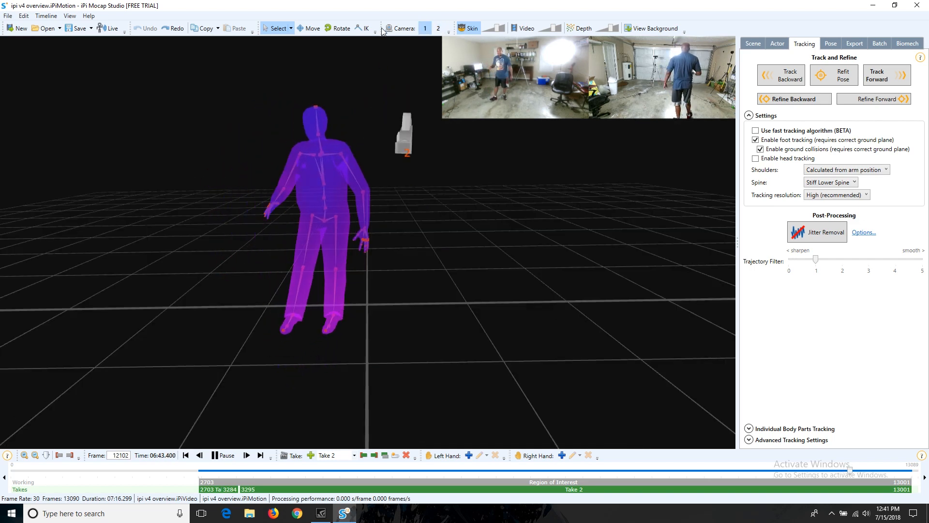
{"action": "left_click", "coordinate": [223, 457]}
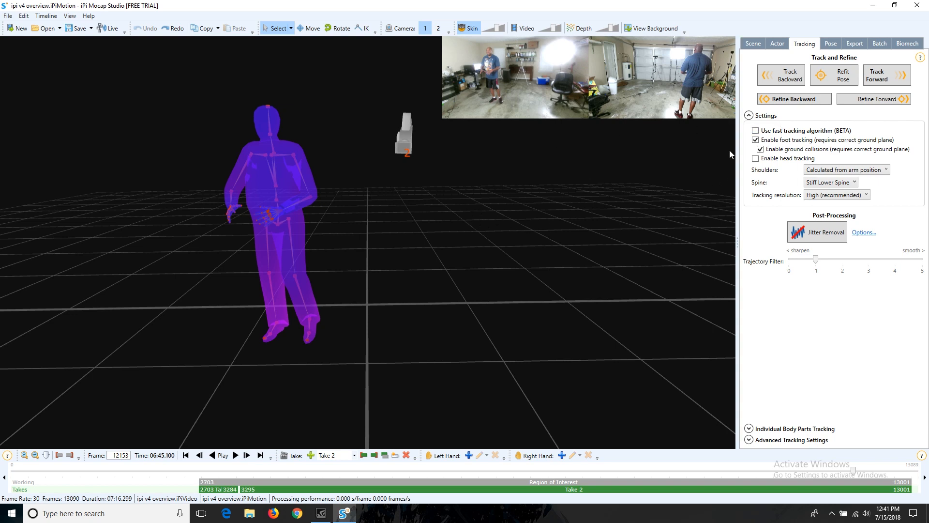
{"action": "left_click", "coordinate": [217, 456]}
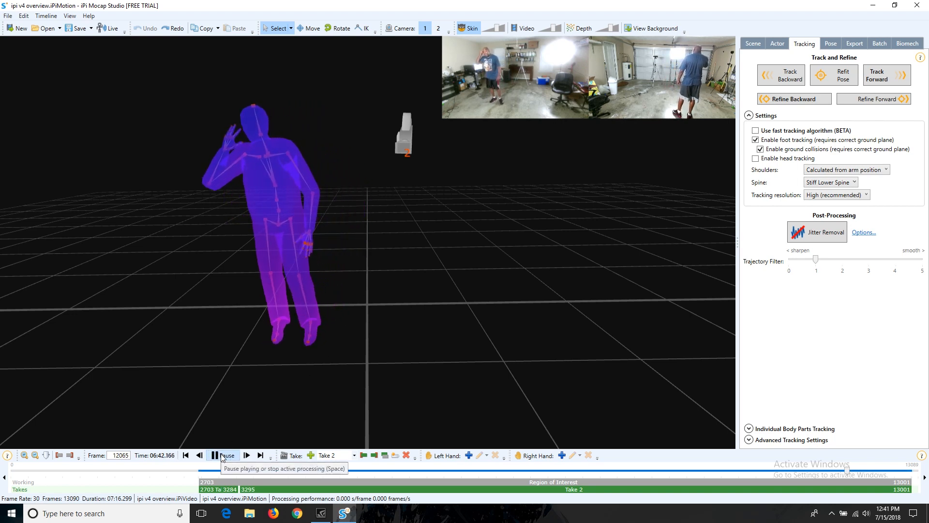
{"action": "left_click", "coordinate": [220, 456]}
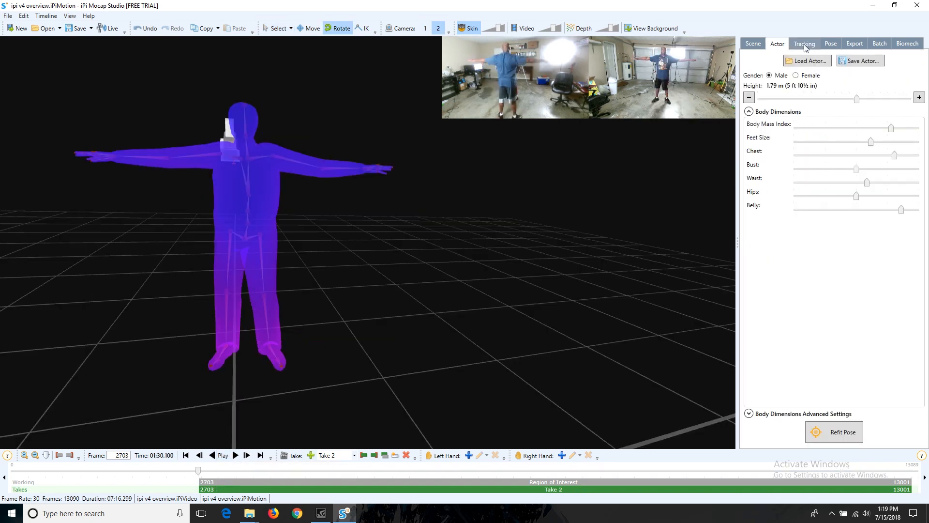
Review the per-body-part Jitter Removal options in the tracking post-processing settings and close them without saving.
{"action": "left_click", "coordinate": [804, 44]}
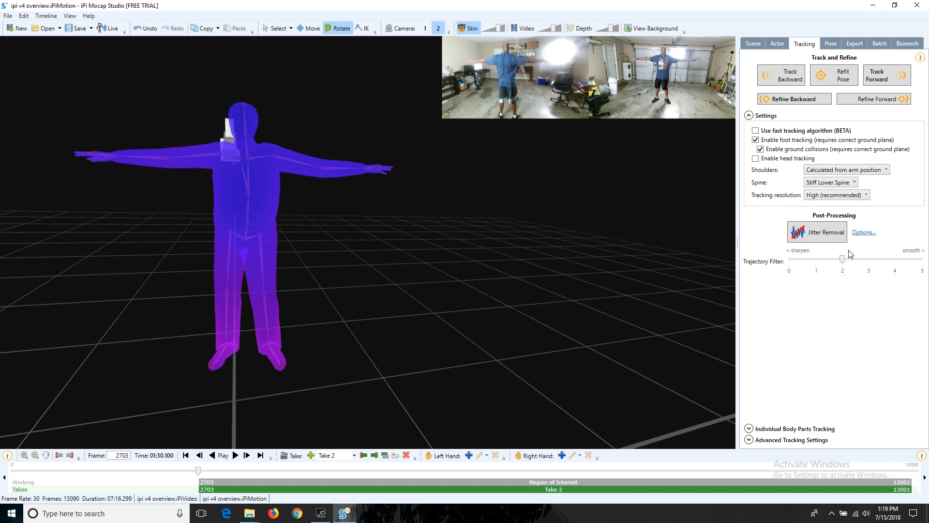
{"action": "left_click", "coordinate": [860, 234]}
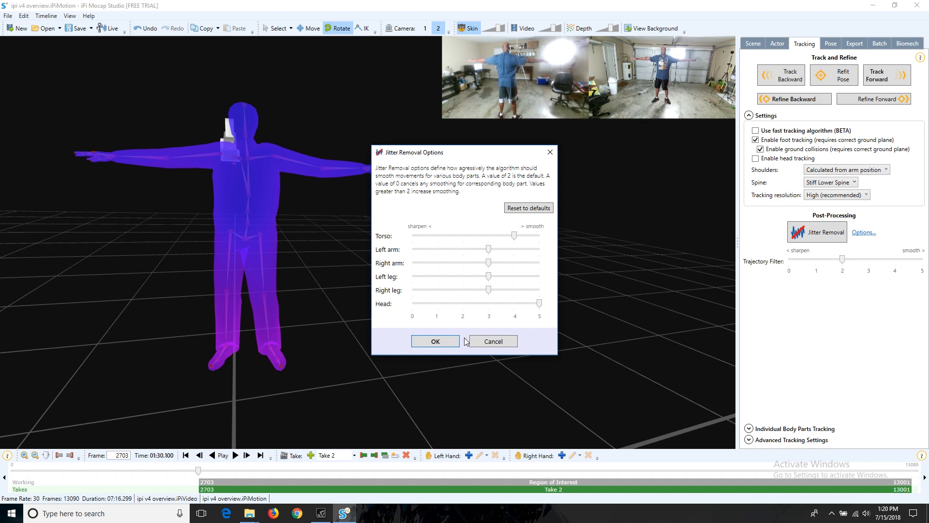
{"action": "left_click", "coordinate": [492, 342]}
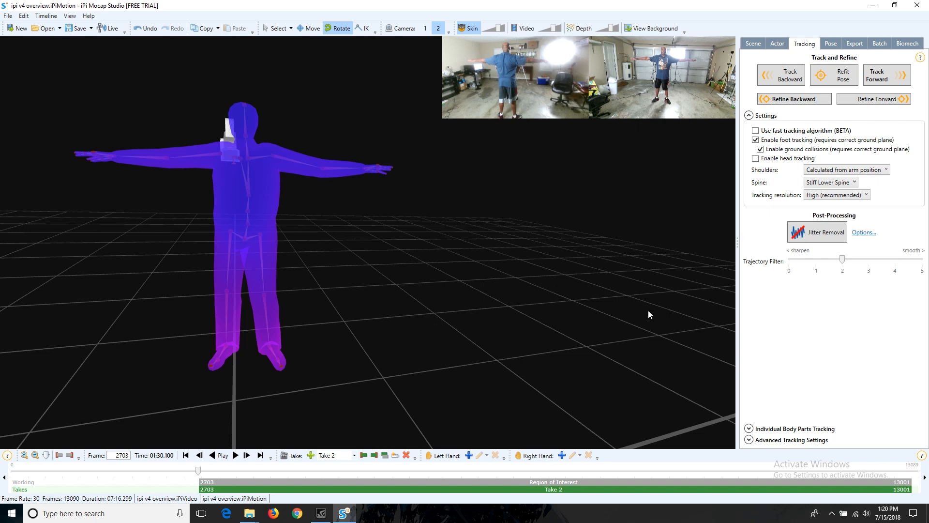
Play the motion from frame 2703 to frame 4593, briefly overlaying the depth points on the skin, and go back to frame 4439.
{"action": "left_click", "coordinate": [234, 455]}
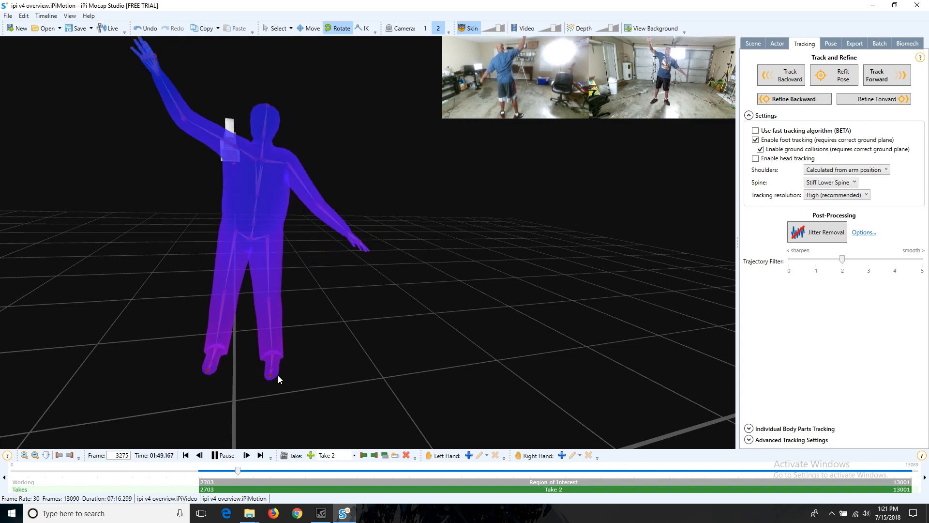
{"action": "left_click", "coordinate": [590, 31]}
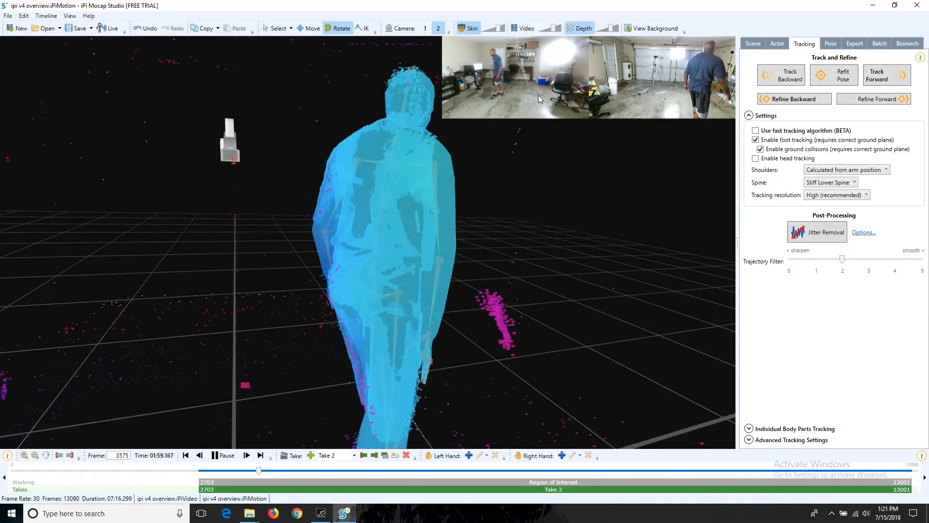
{"action": "left_click", "coordinate": [582, 28]}
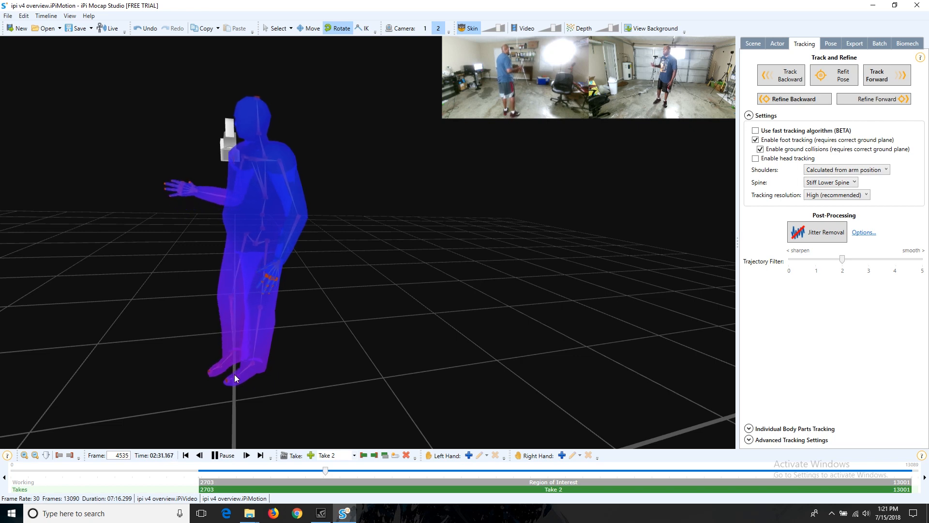
{"action": "key", "text": "space"}
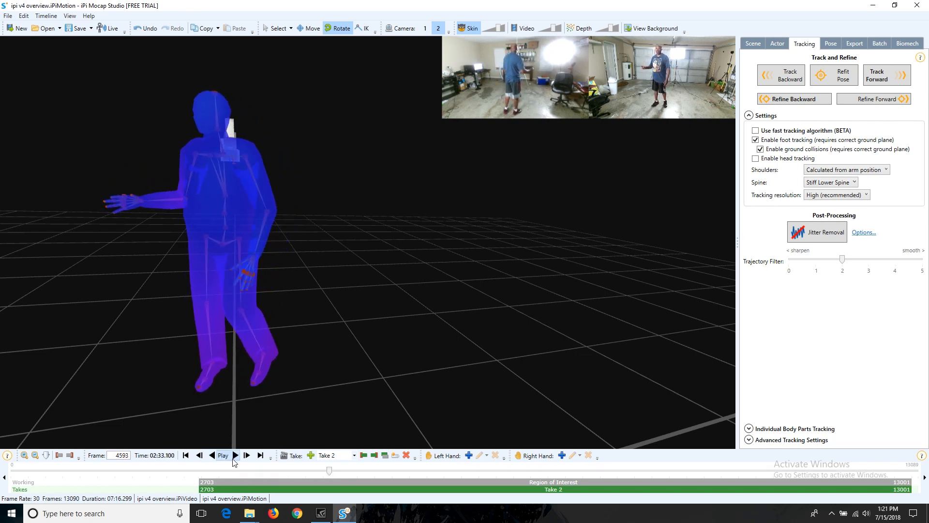
{"action": "left_click_drag", "start_coordinate": [327, 470], "coordinate": [319, 469]}
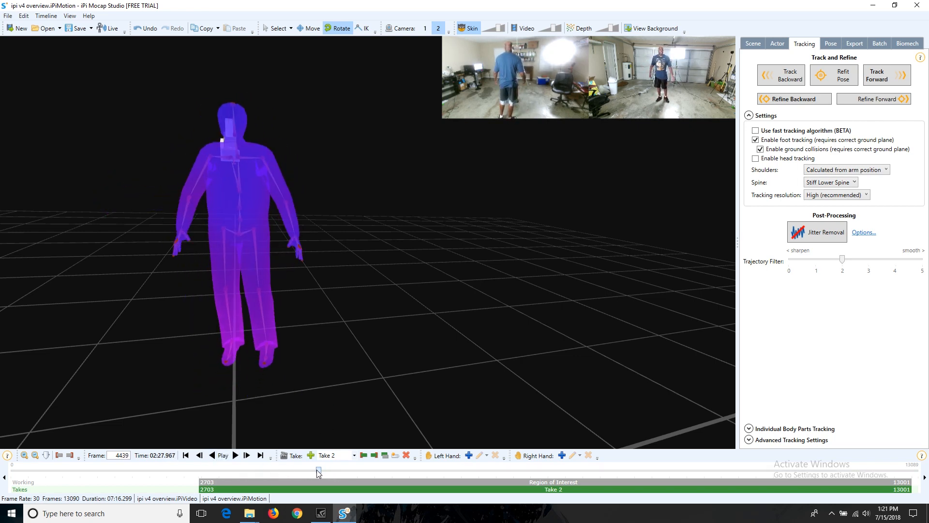
Play the motion from frame 4439 to frame 5875, briefly viewing the skin from camera 1 before returning to camera 2.
{"action": "left_click", "coordinate": [236, 455]}
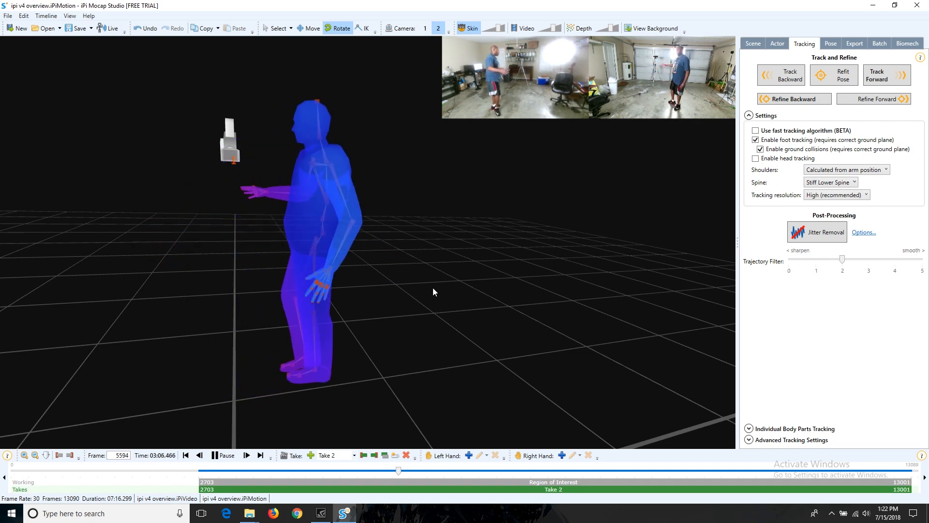
{"action": "left_click", "coordinate": [427, 29]}
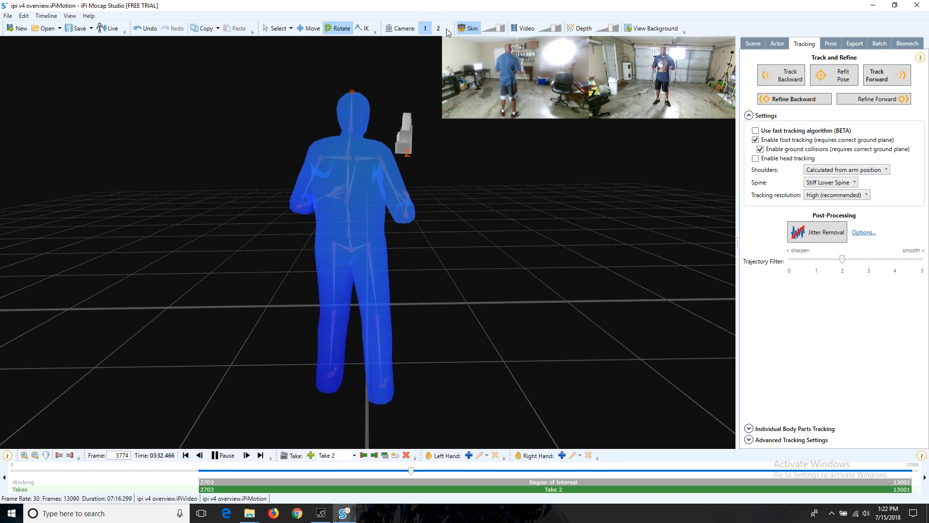
{"action": "left_click", "coordinate": [439, 30]}
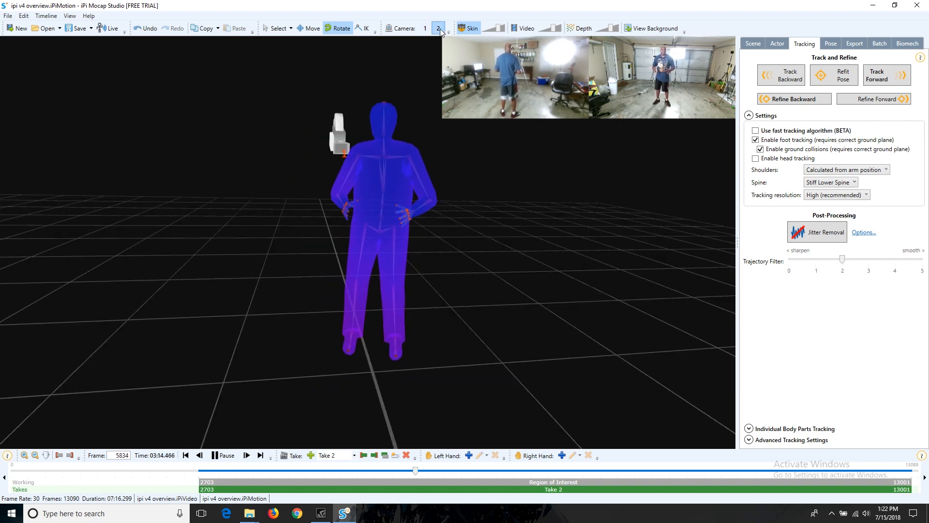
{"action": "left_click", "coordinate": [225, 456]}
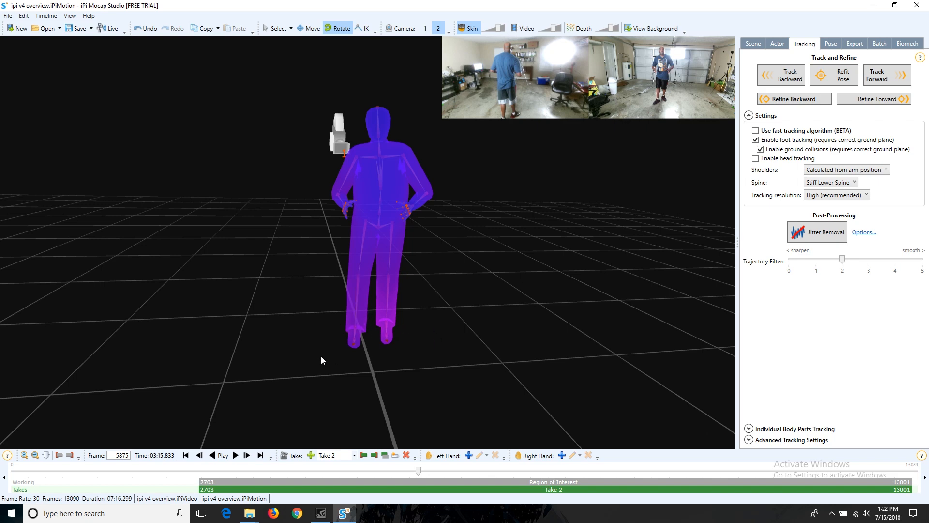
Set makehuman base.fbx as the export target character and make the skin fully opaque.
{"action": "left_click", "coordinate": [864, 45]}
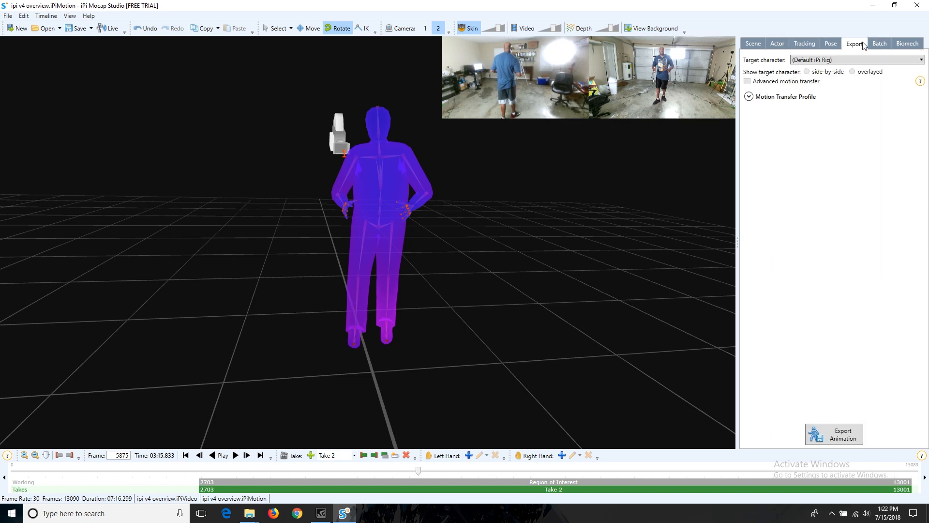
{"action": "left_click", "coordinate": [838, 62]}
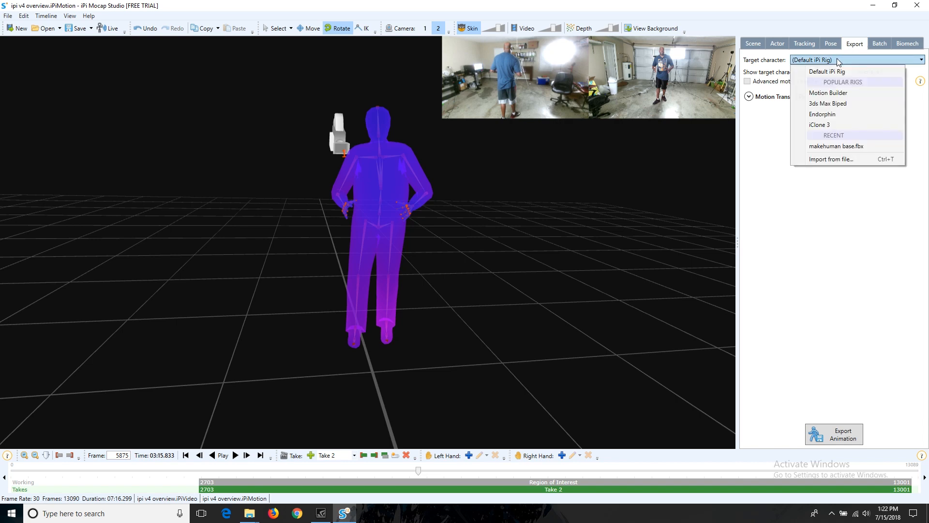
{"action": "left_click", "coordinate": [828, 147]}
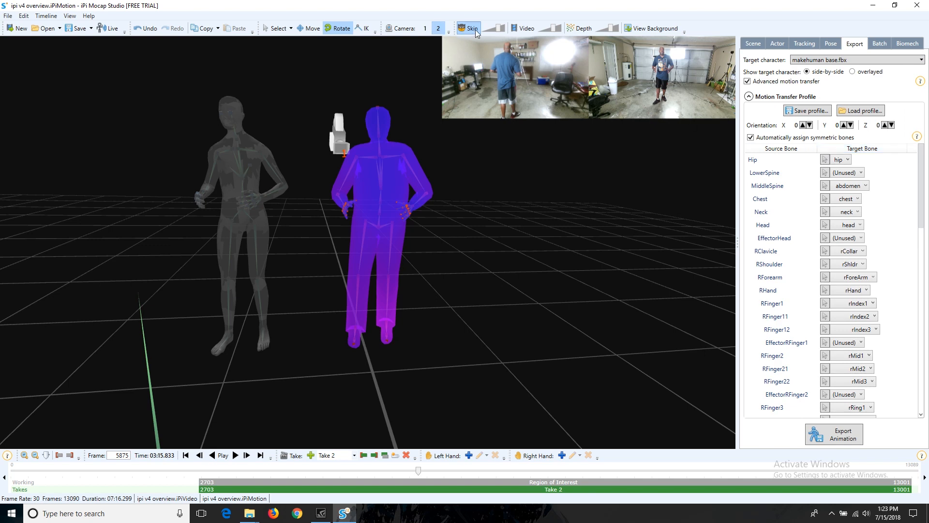
{"action": "left_click_drag", "start_coordinate": [501, 28], "coordinate": [509, 31]}
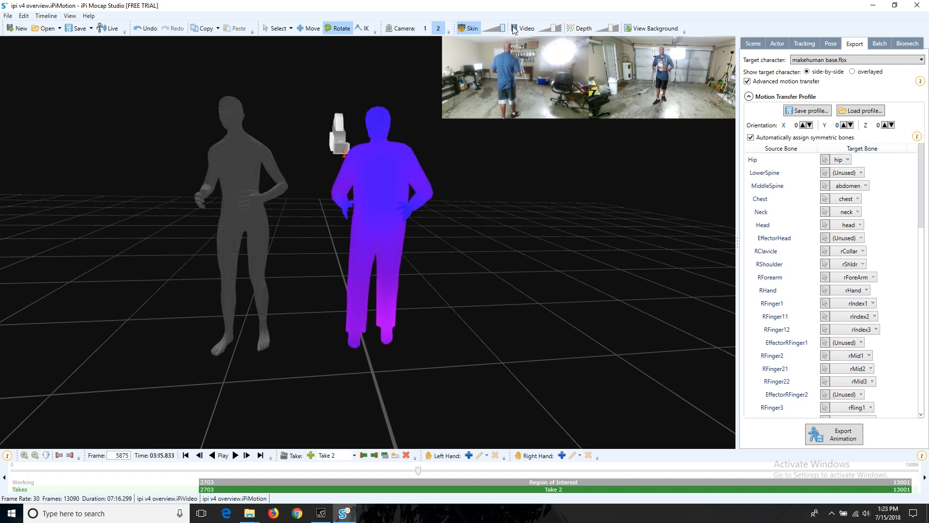
Hide the tracked actor's skin and bones so only the target character is displayed.
{"action": "left_click", "coordinate": [53, 15]}
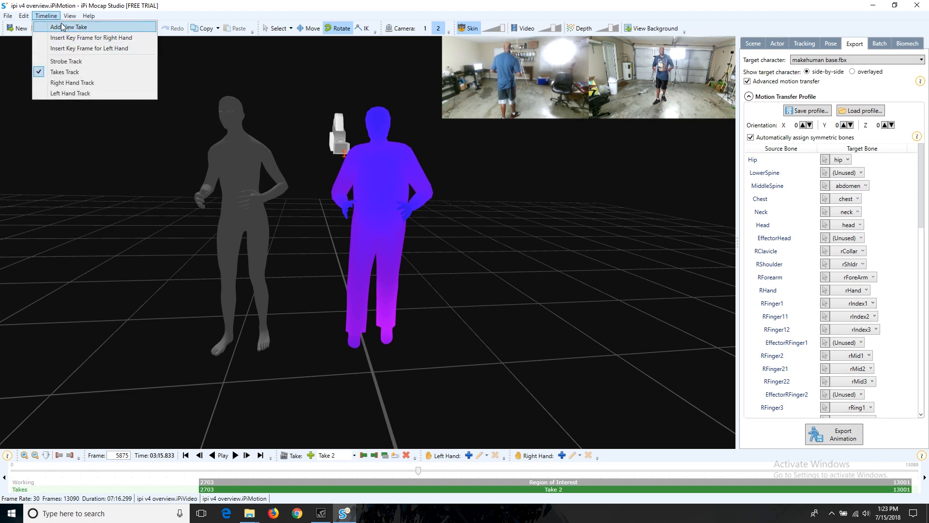
{"action": "mouse_move", "coordinate": [69, 17]}
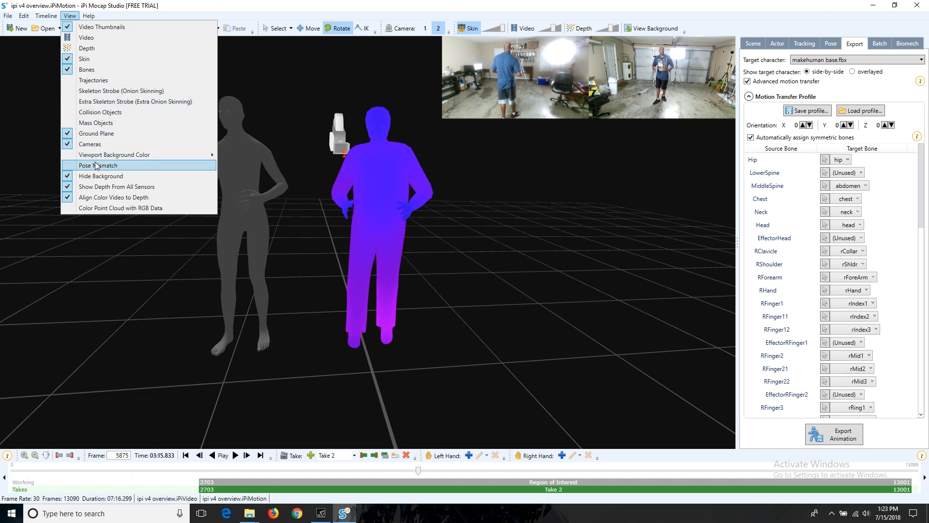
{"action": "left_click", "coordinate": [297, 4]}
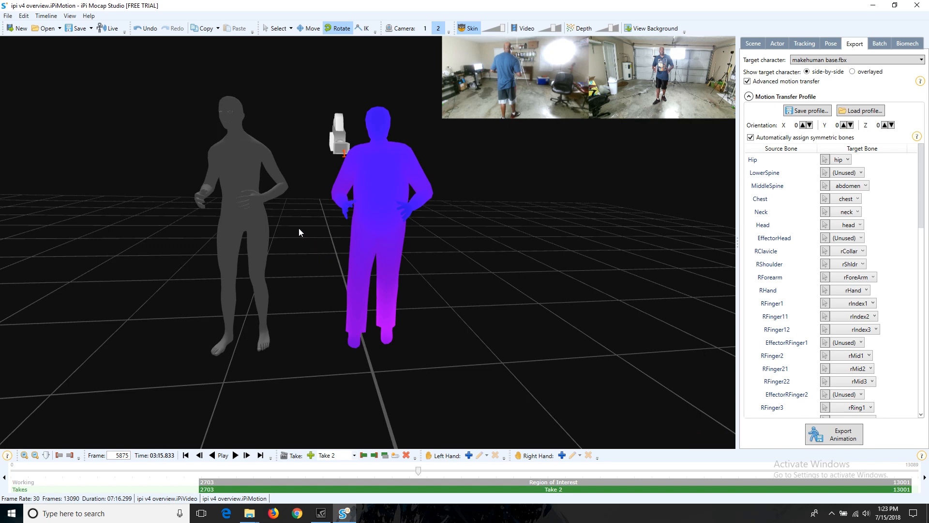
{"action": "right_click_drag", "start_coordinate": [298, 228], "coordinate": [343, 243]}
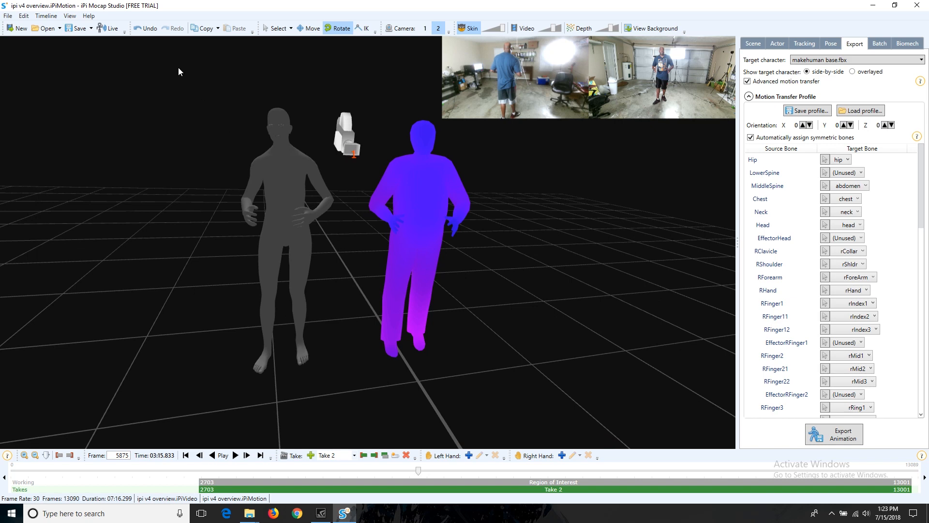
{"action": "left_click", "coordinate": [71, 16]}
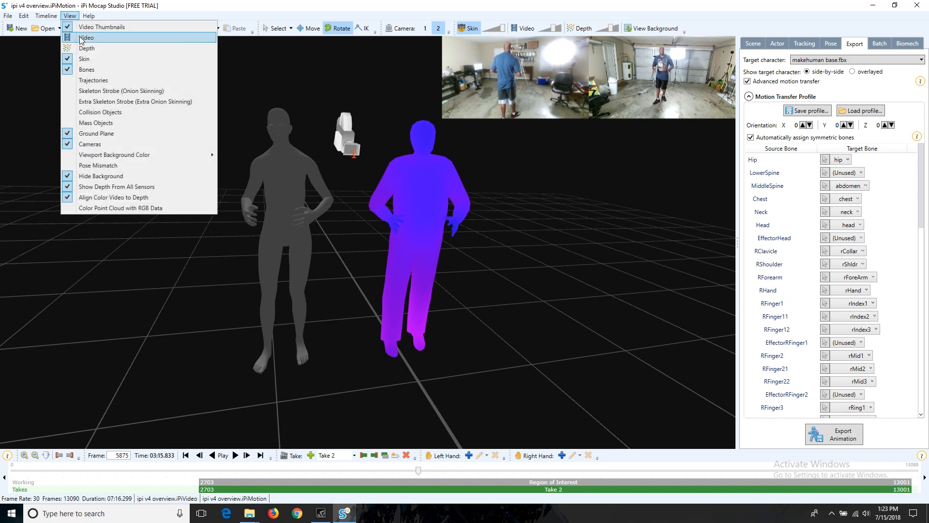
{"action": "left_click", "coordinate": [109, 59]}
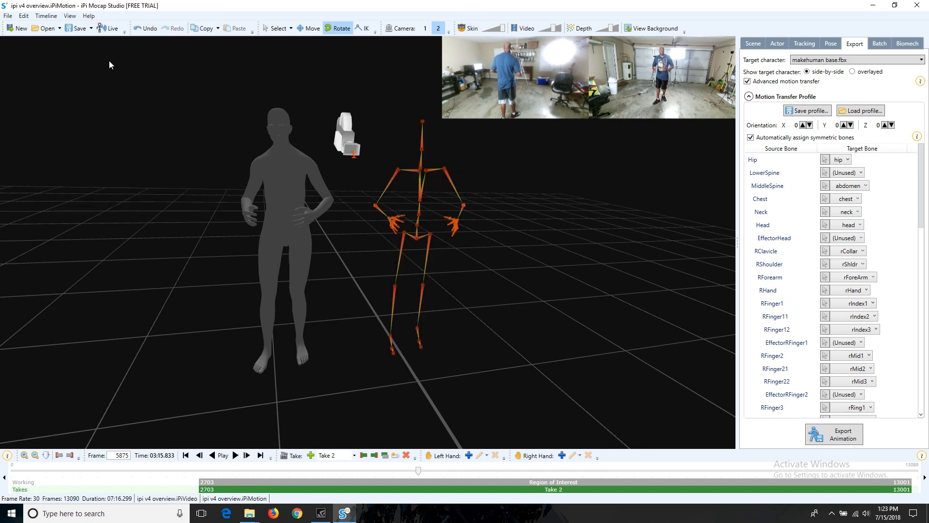
{"action": "left_click", "coordinate": [71, 16]}
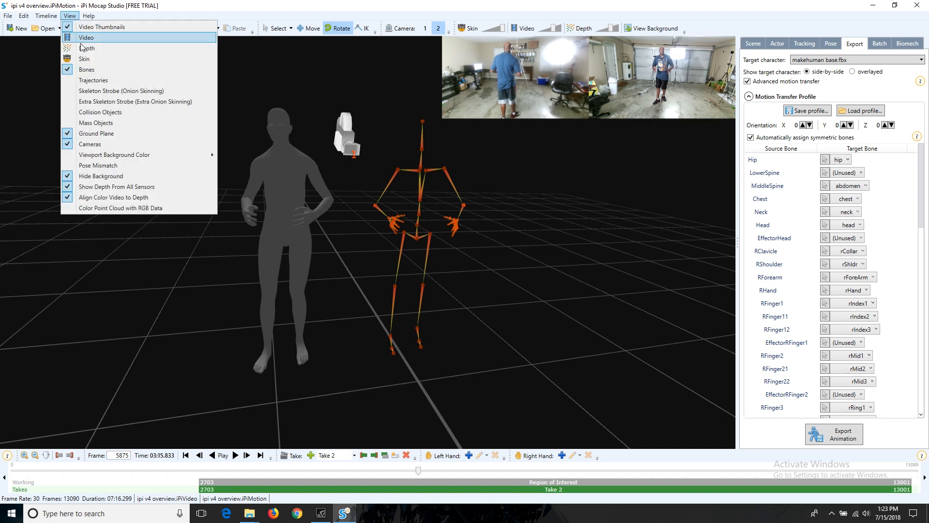
{"action": "left_click", "coordinate": [88, 70]}
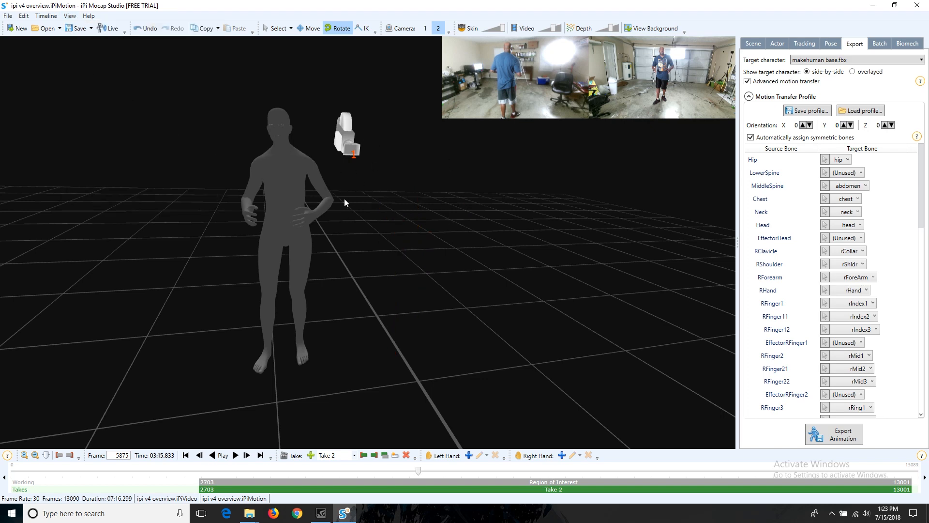
Show the depth point cloud beside the target character and play the motion from the start of the region of interest.
{"action": "left_click", "coordinate": [582, 30]}
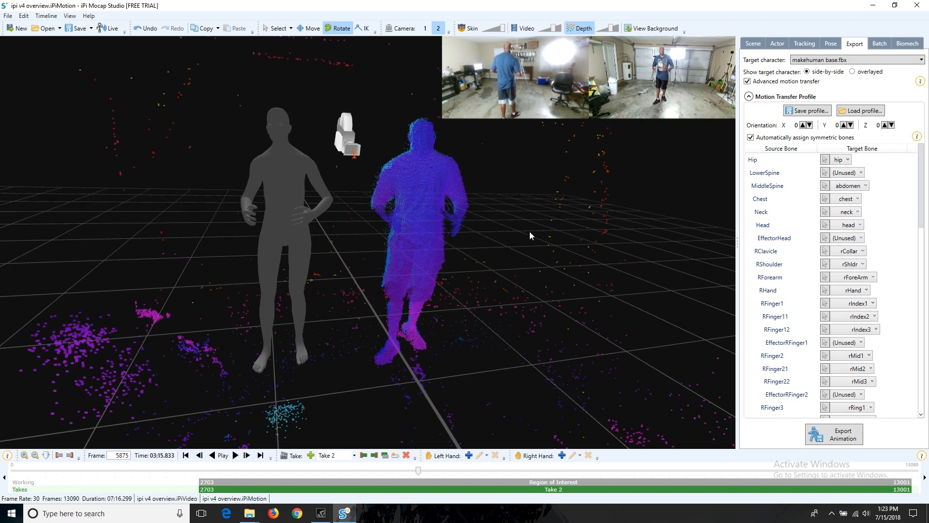
{"action": "right_click_drag", "start_coordinate": [530, 236], "coordinate": [477, 240]}
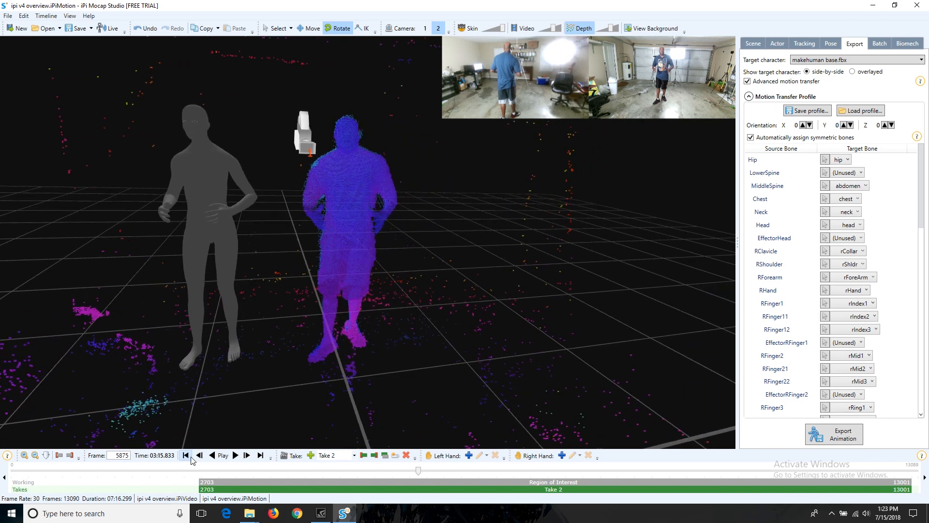
{"action": "left_click", "coordinate": [191, 459]}
{"action": "left_click", "coordinate": [236, 457]}
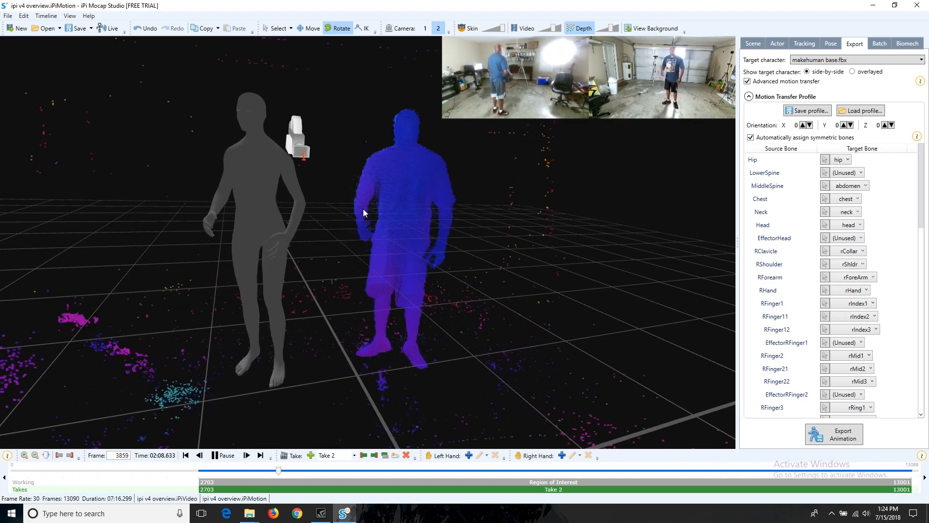
Check the smoothing levels for each body part in the Jitter Removal options during playback and cancel without changes.
{"action": "left_click", "coordinate": [805, 43]}
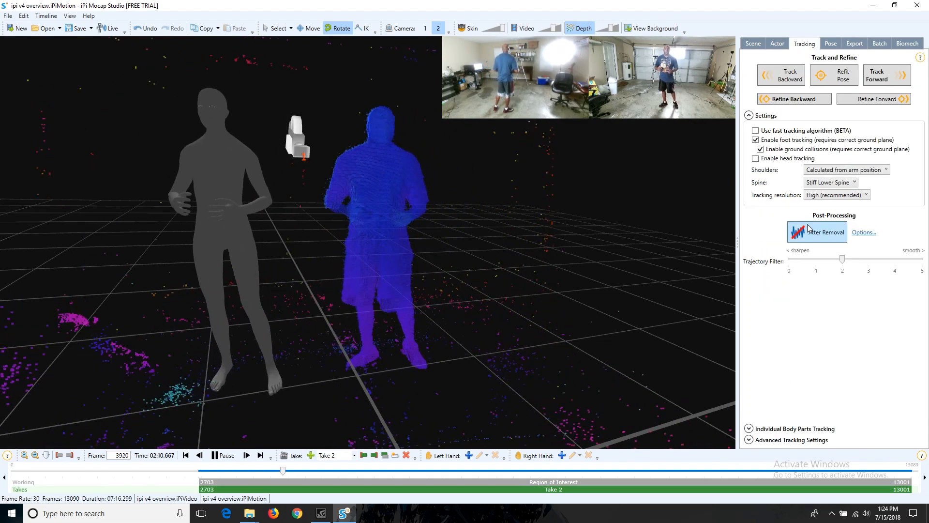
{"action": "left_click", "coordinate": [863, 233]}
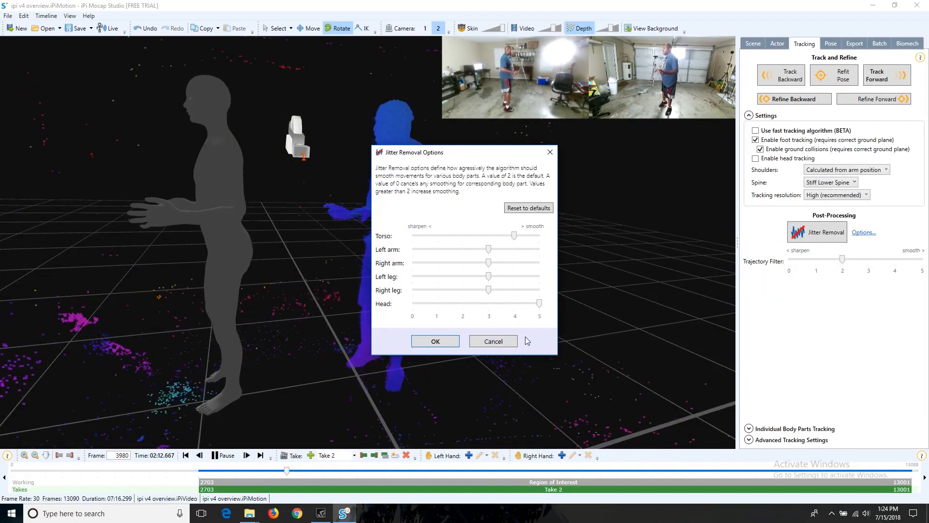
{"action": "left_click", "coordinate": [501, 343]}
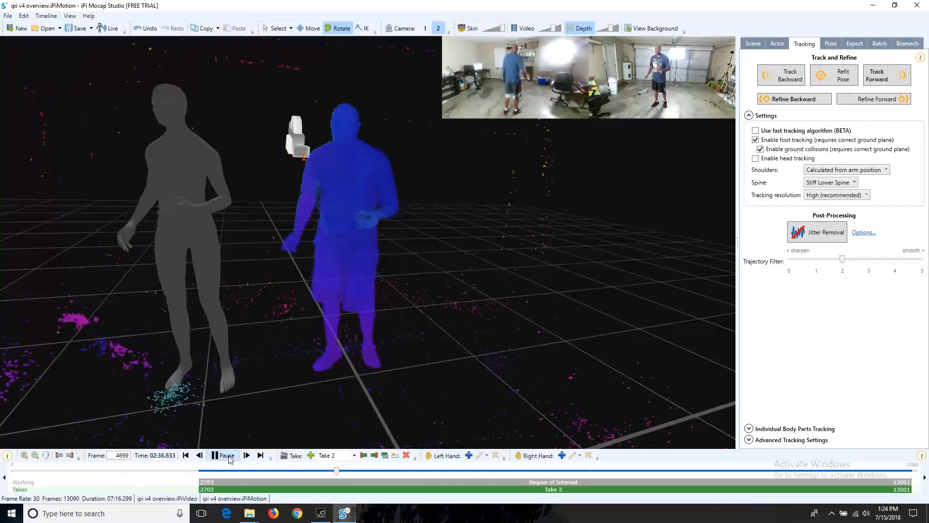
Pause playback at frame 4706 and scrub through frame 6074 to frame 7937, comparing the character with the depth points from above.
{"action": "left_click", "coordinate": [337, 470]}
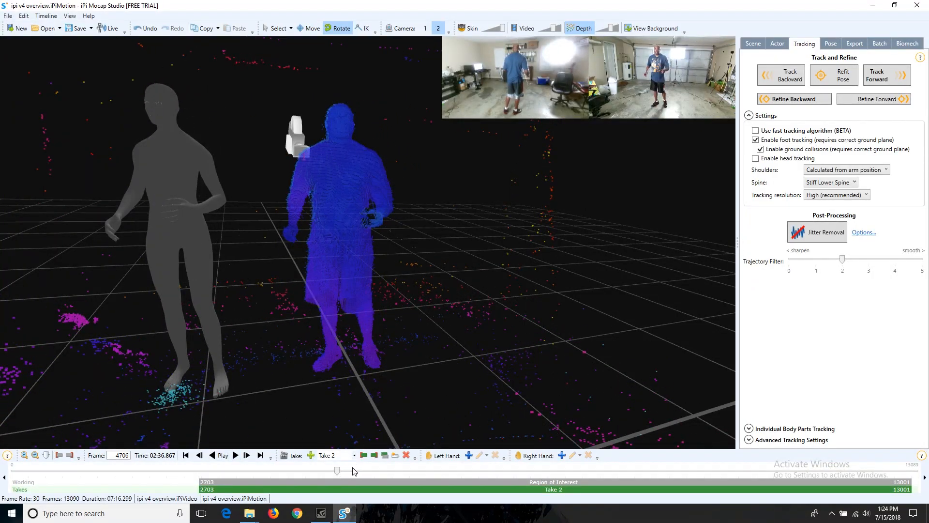
{"action": "left_click_drag", "start_coordinate": [341, 471], "coordinate": [432, 460]}
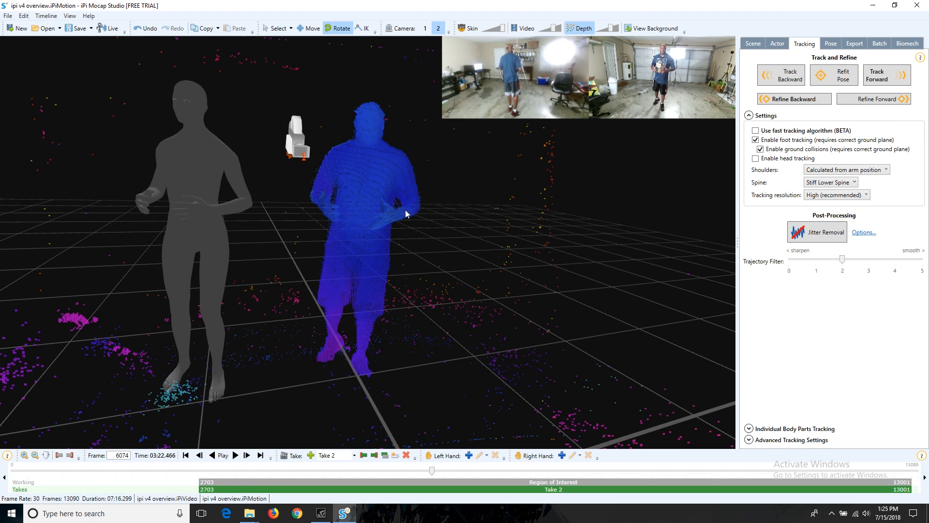
{"action": "right_click_drag", "start_coordinate": [437, 196], "coordinate": [438, 256]}
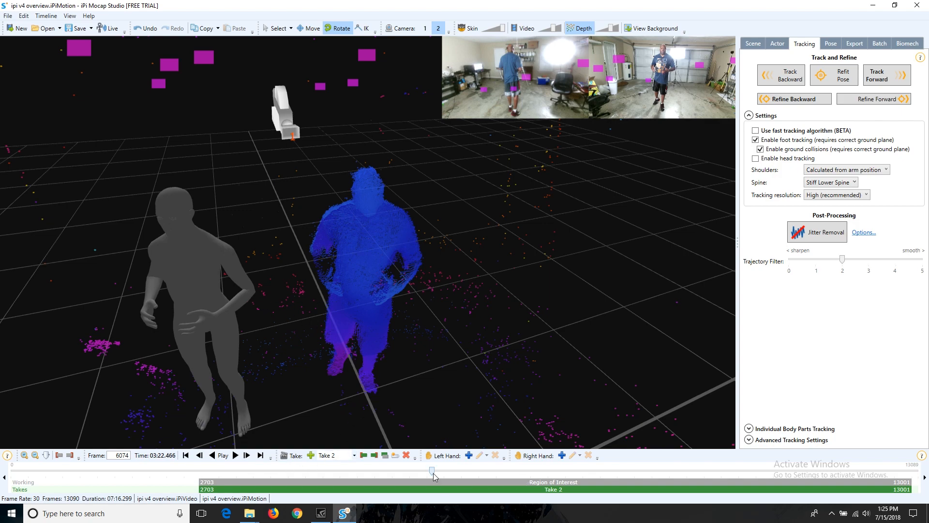
{"action": "left_click_drag", "start_coordinate": [434, 472], "coordinate": [564, 460]}
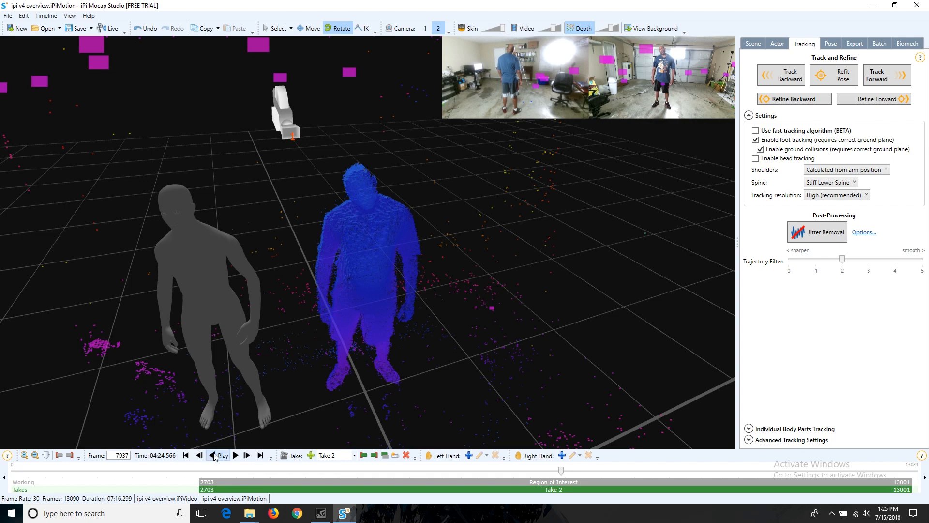
Play the motion from frame 7937 to about frame 8215 and replay the walking section from frame 8158.
{"action": "left_click", "coordinate": [233, 455]}
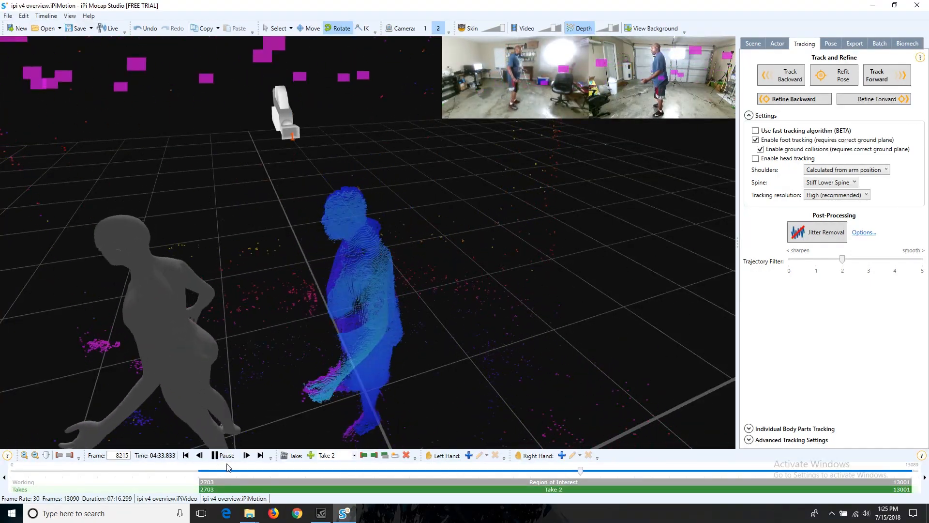
{"action": "left_click", "coordinate": [584, 470]}
{"action": "left_click_drag", "start_coordinate": [582, 471], "coordinate": [576, 472]}
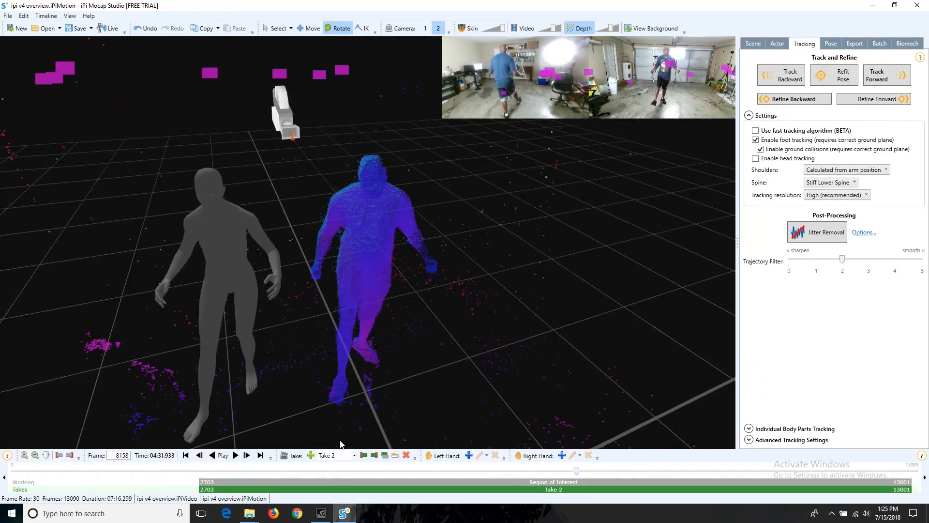
{"action": "left_click", "coordinate": [236, 456]}
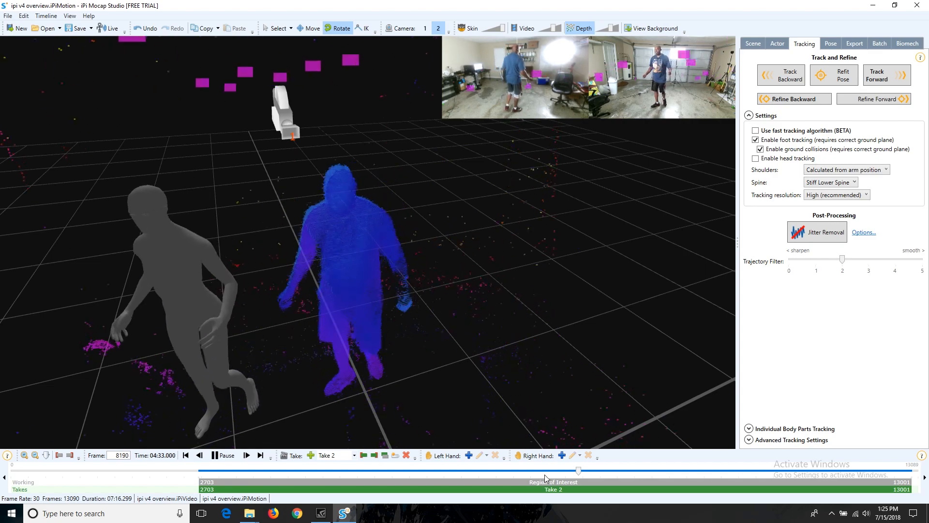
{"action": "left_click", "coordinate": [569, 471]}
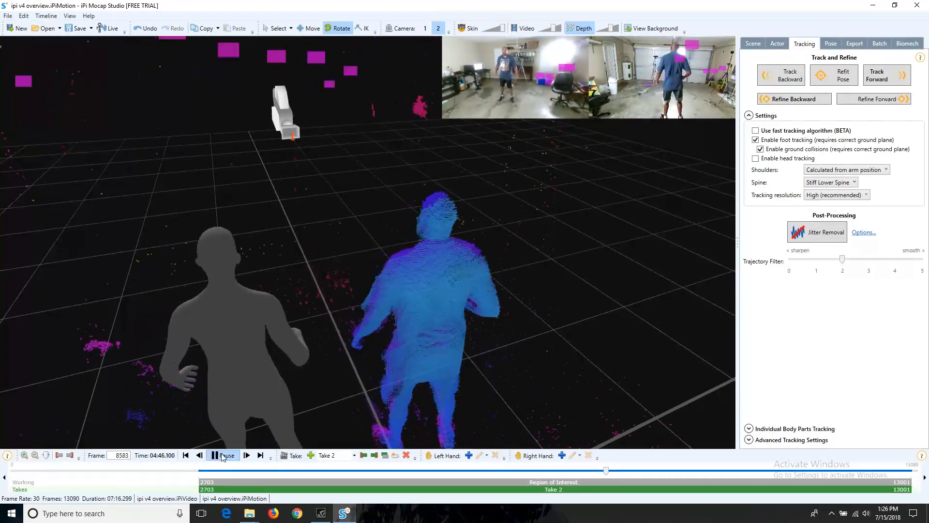
Go back to frame 8046, replay the motion to frame 8110, and advance one frame to 8111.
{"action": "key", "text": "space"}
{"action": "left_click_drag", "start_coordinate": [608, 470], "coordinate": [576, 471]}
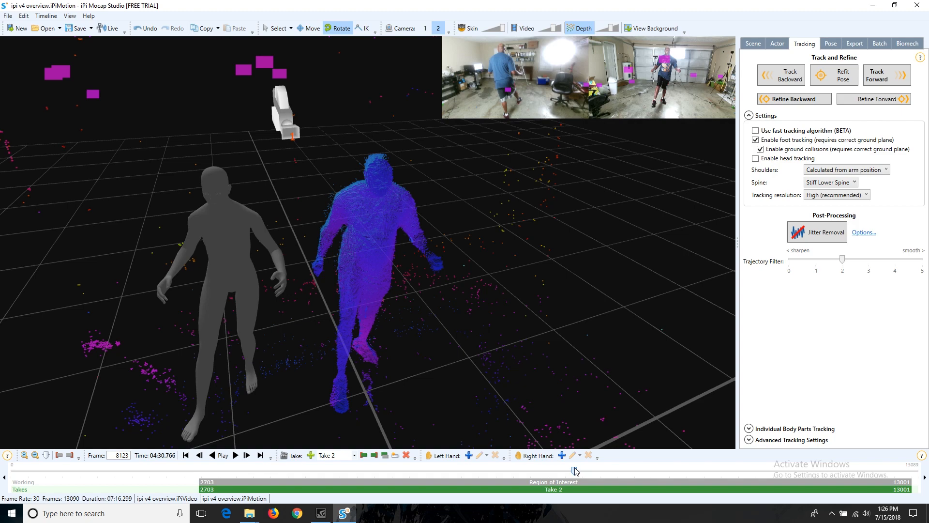
{"action": "left_click_drag", "start_coordinate": [575, 470], "coordinate": [570, 471]}
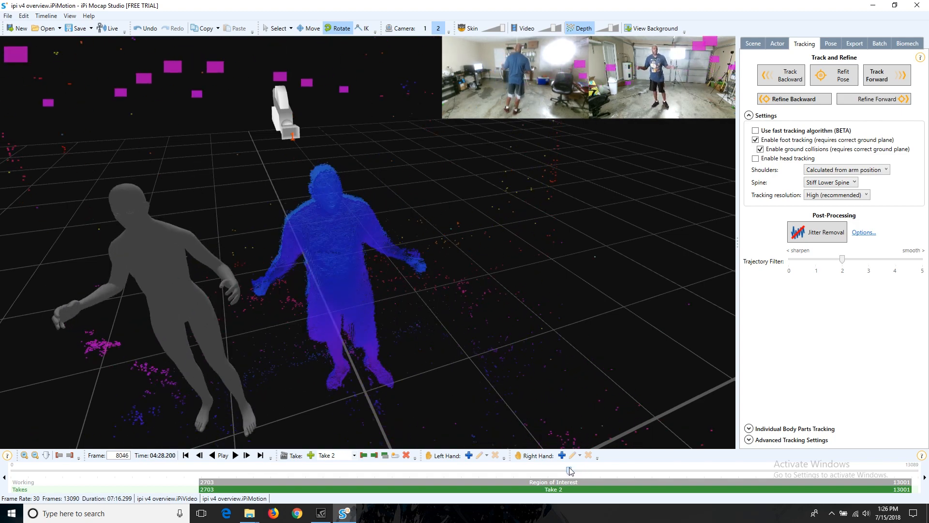
{"action": "left_click", "coordinate": [233, 457]}
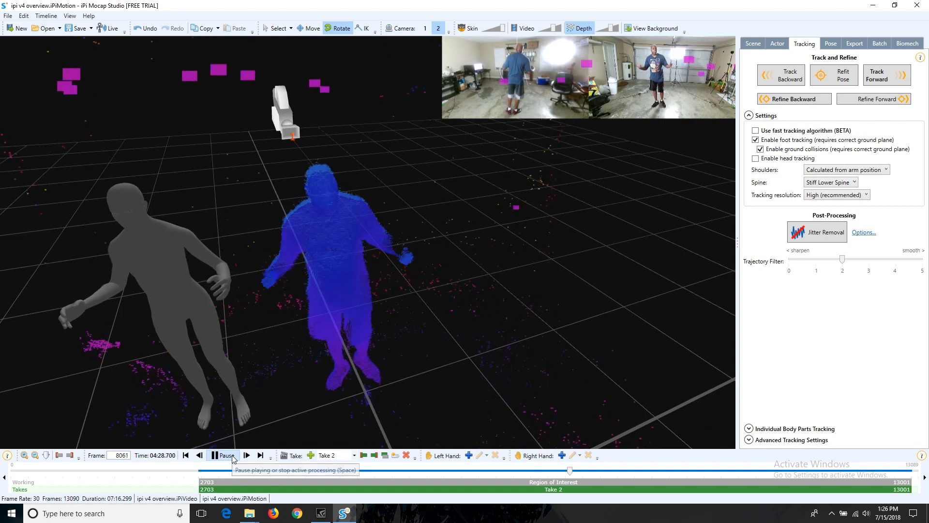
{"action": "left_click", "coordinate": [227, 455]}
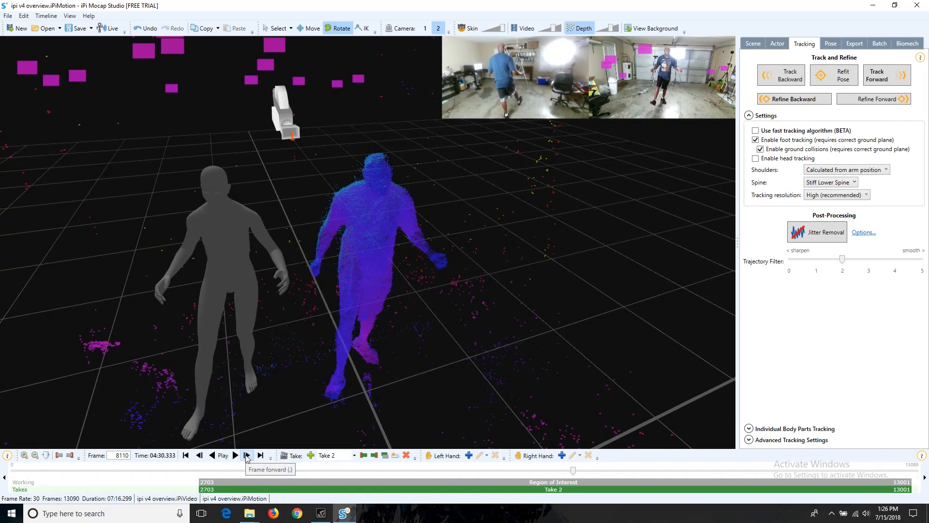
{"action": "left_click", "coordinate": [246, 455]}
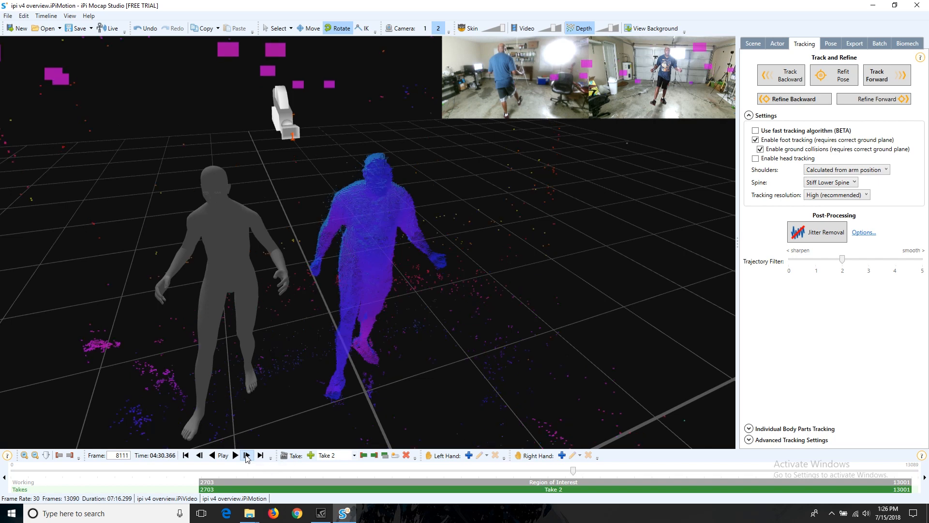
Advance frame by frame from frame 8111 to frame 8130 to compare the character's foot movement with the depth points.
{"action": "left_click", "coordinate": [246, 456]}
{"action": "left_click", "coordinate": [246, 455]}
{"action": "left_click", "coordinate": [247, 455]}
{"action": "left_click", "coordinate": [246, 455]}
{"action": "left_click", "coordinate": [246, 456]}
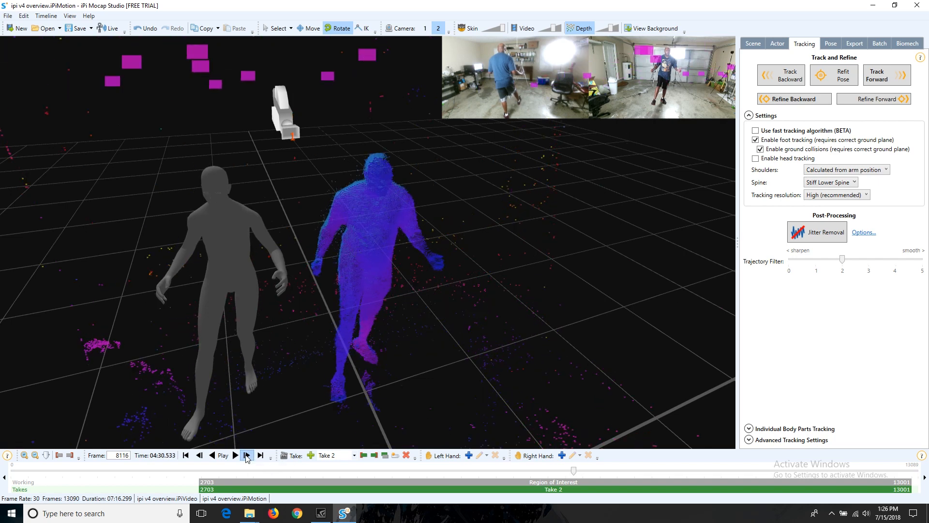
{"action": "left_click", "coordinate": [247, 456]}
{"action": "left_click", "coordinate": [247, 455]}
{"action": "left_click", "coordinate": [246, 455]}
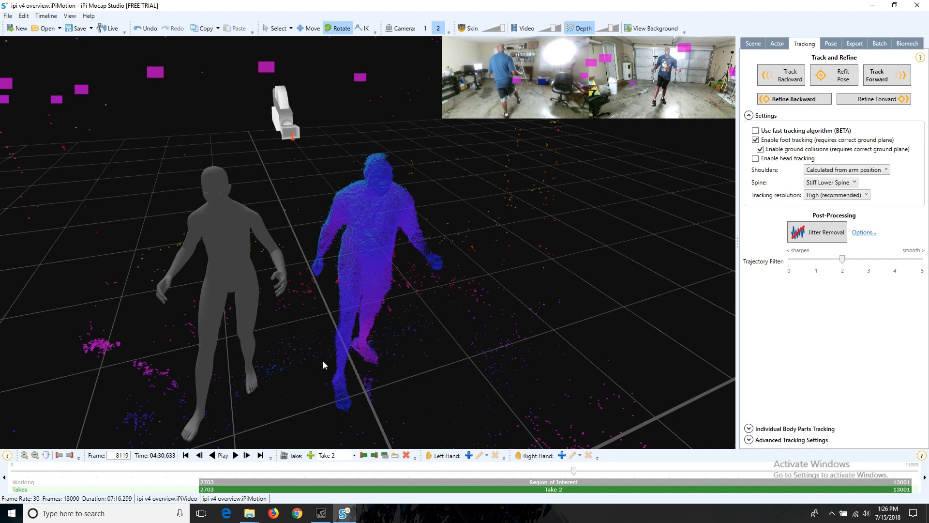
{"action": "left_click", "coordinate": [246, 456]}
{"action": "left_click", "coordinate": [246, 456]}
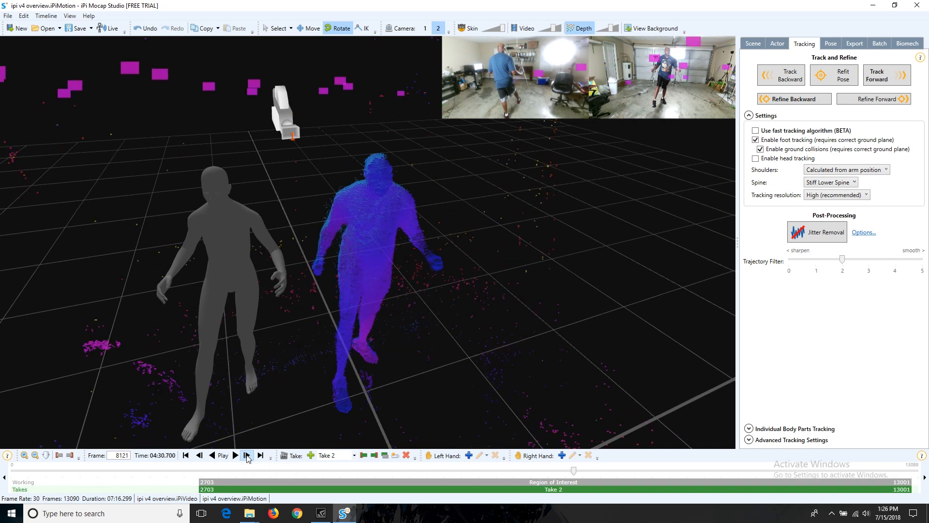
{"action": "left_click", "coordinate": [246, 455]}
{"action": "left_click", "coordinate": [246, 455]}
{"action": "left_click", "coordinate": [247, 456]}
{"action": "left_click", "coordinate": [246, 455]}
{"action": "left_click", "coordinate": [247, 455]}
{"action": "left_click", "coordinate": [246, 455]}
{"action": "left_click", "coordinate": [246, 455]}
{"action": "left_click", "coordinate": [246, 456]}
{"action": "left_click", "coordinate": [247, 455]}
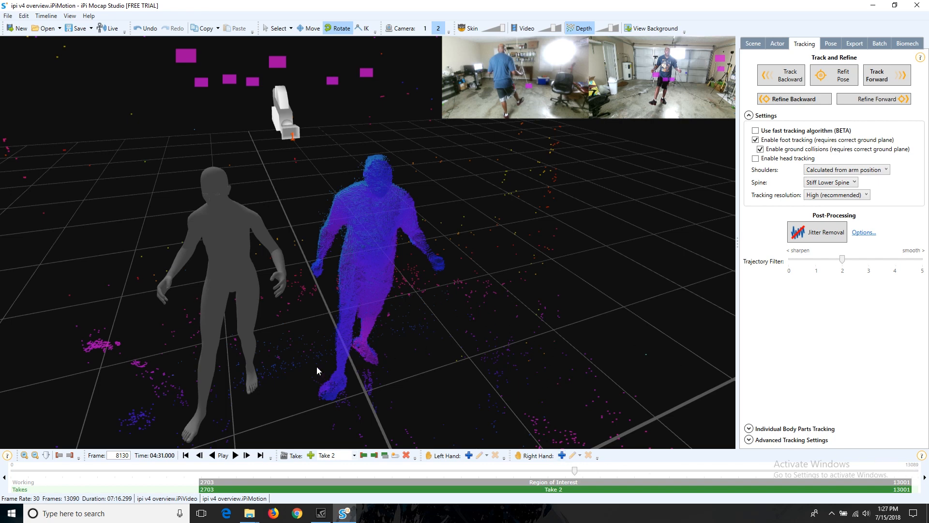
{"action": "middle_click_drag", "start_coordinate": [305, 361], "coordinate": [311, 338]}
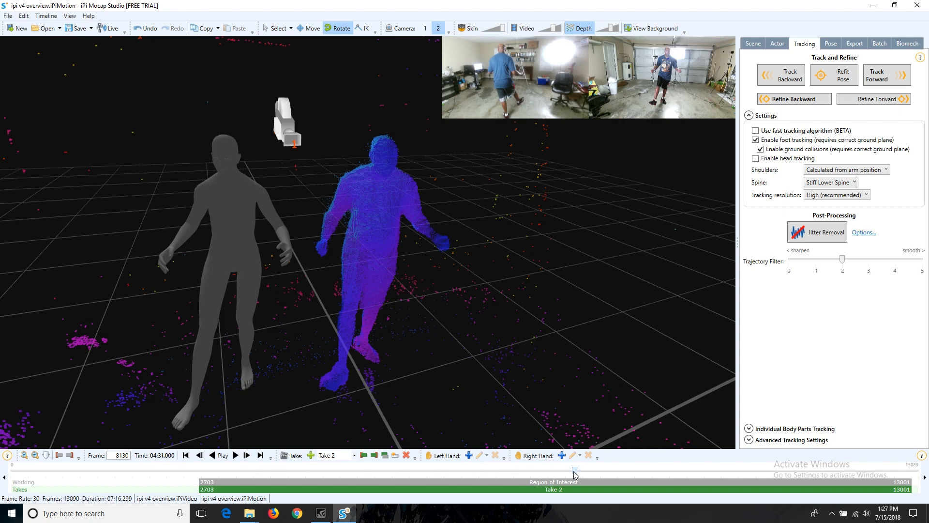
Scrub through frame 8199 to frame 8353, switch to camera 1, and play the motion until frame 9299.
{"action": "left_click_drag", "start_coordinate": [575, 472], "coordinate": [580, 473]}
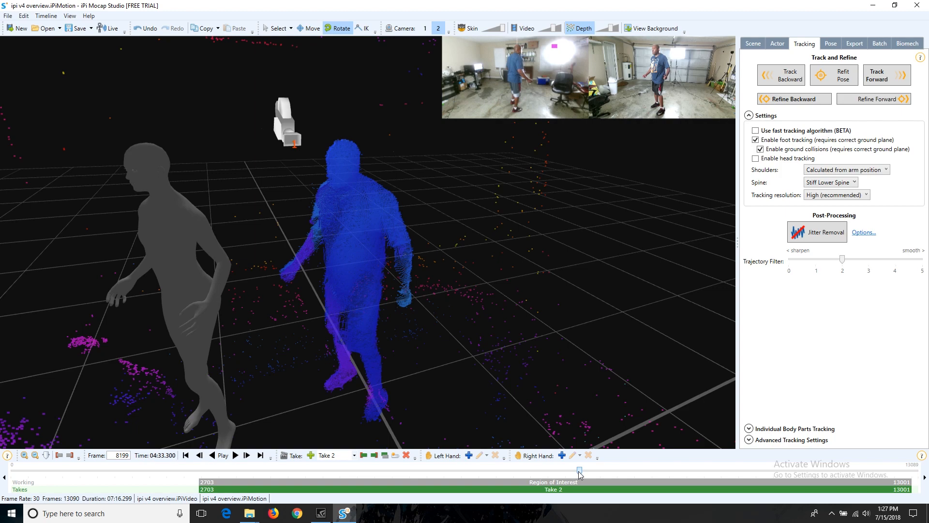
{"action": "left_click_drag", "start_coordinate": [581, 473], "coordinate": [591, 474]}
{"action": "left_click", "coordinate": [426, 29]}
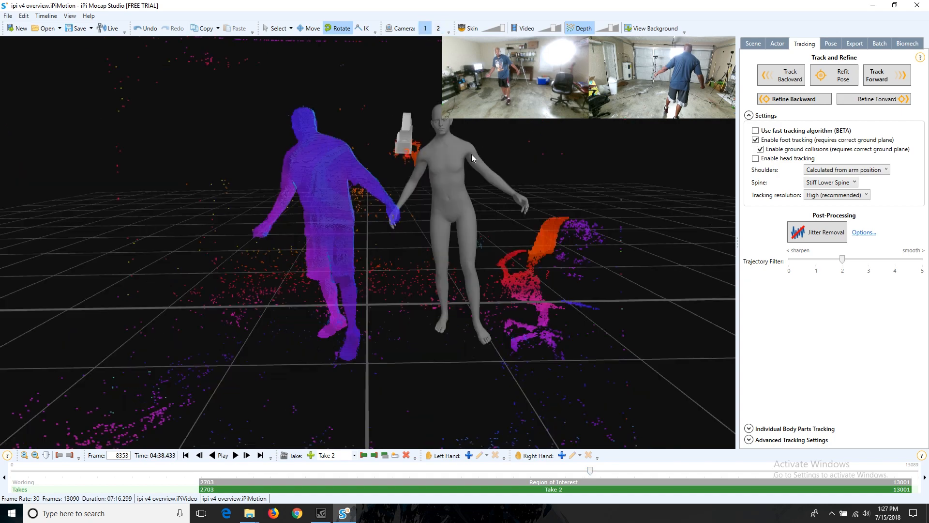
{"action": "left_click", "coordinate": [236, 457]}
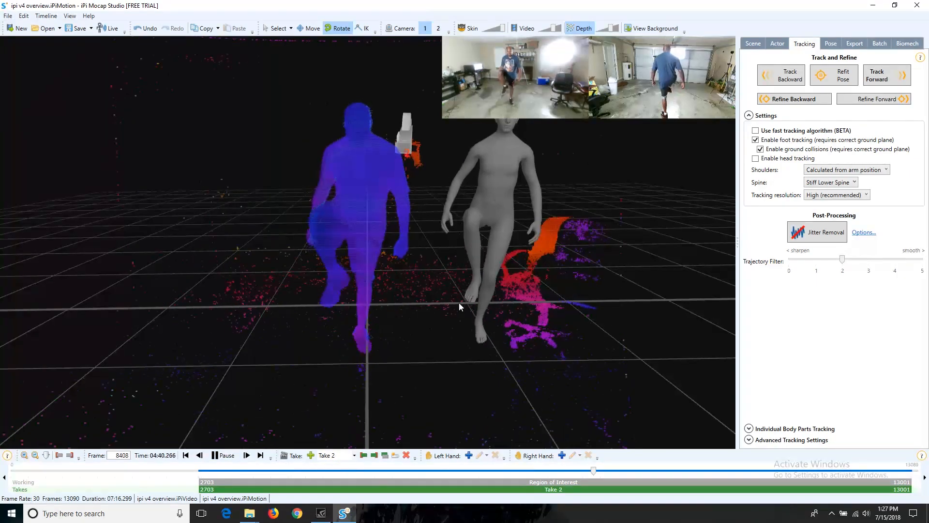
{"action": "right_click_drag", "start_coordinate": [459, 303], "coordinate": [424, 287]}
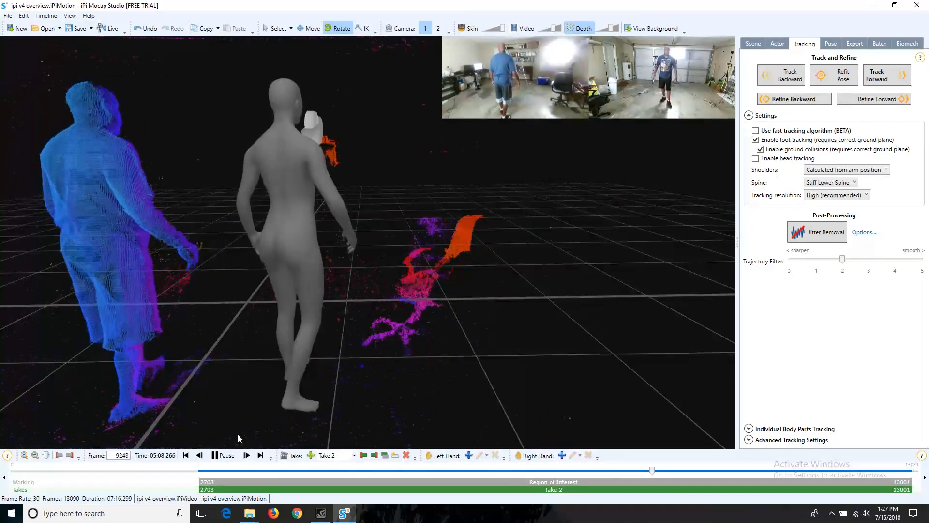
{"action": "left_click", "coordinate": [232, 458]}
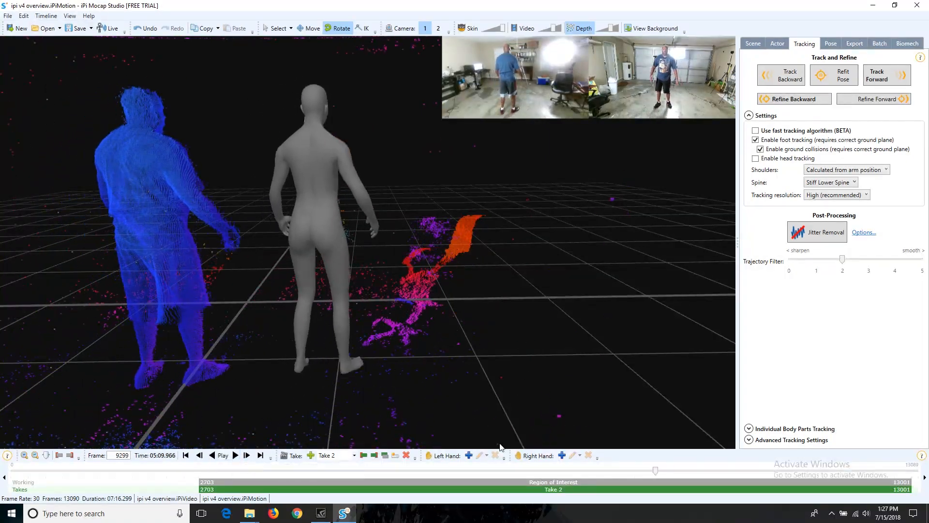
Scrub to frame 9396, switch to camera 2, and review the following motion up to frame 9966 and back to frame 9879.
{"action": "left_click_drag", "start_coordinate": [658, 471], "coordinate": [663, 471]}
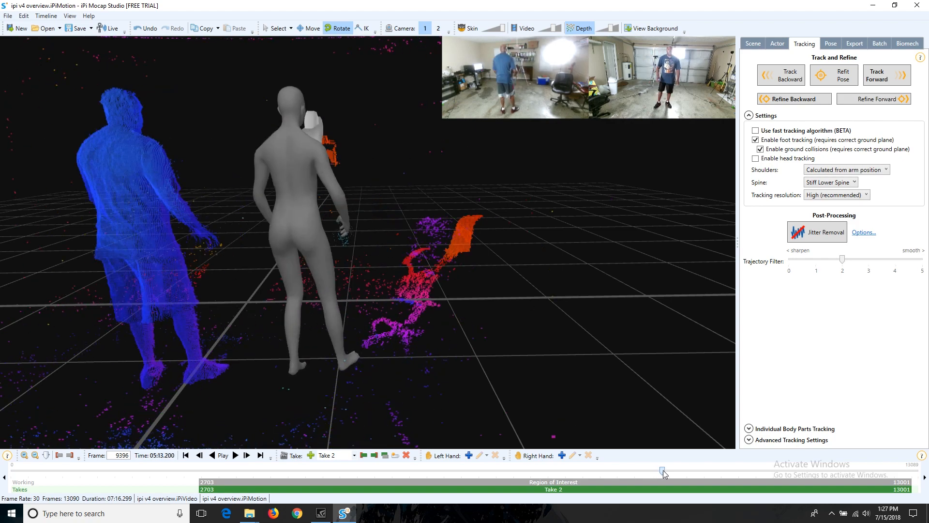
{"action": "left_click", "coordinate": [439, 29]}
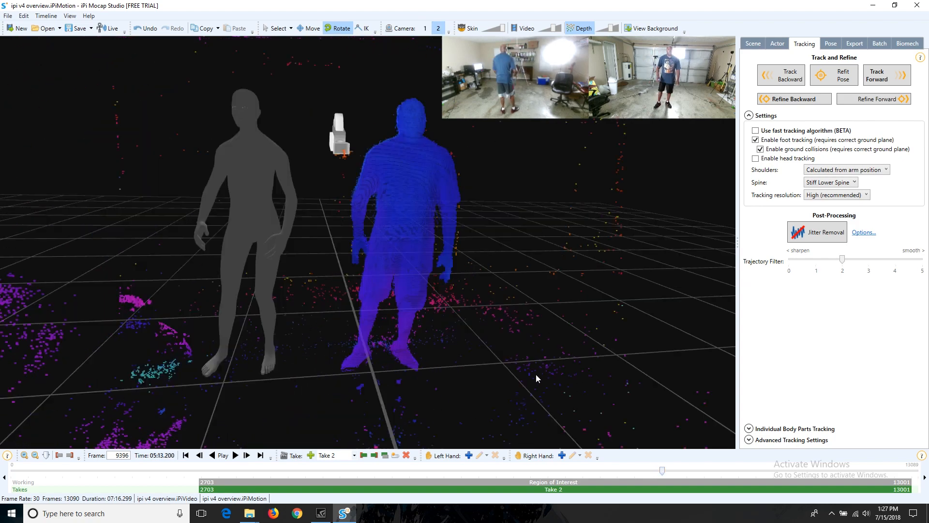
{"action": "mouse_move", "coordinate": [663, 471]}
{"action": "left_mouse_down"}
{"action": "mouse_move", "coordinate": [697, 468]}
{"action": "mouse_move", "coordinate": [686, 461]}
{"action": "left_mouse_up"}
{"action": "left_click", "coordinate": [232, 455]}
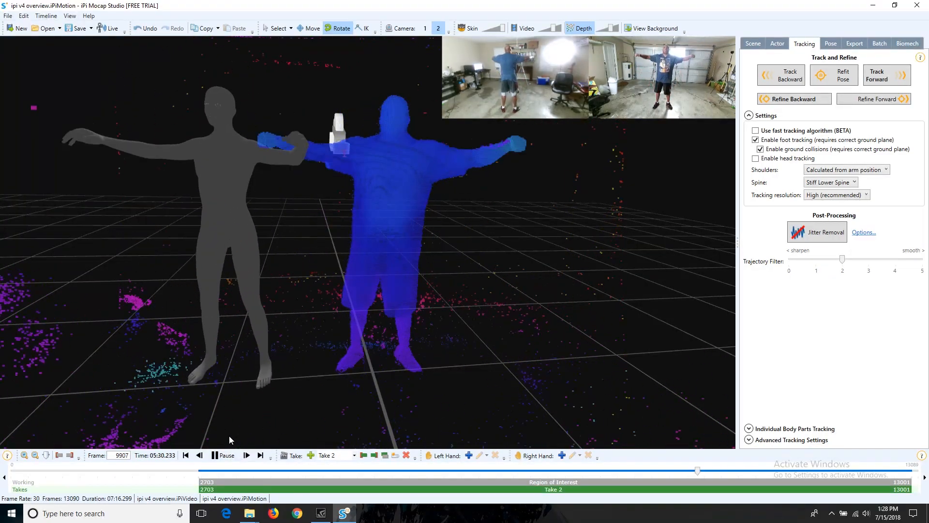
{"action": "left_click", "coordinate": [204, 459]}
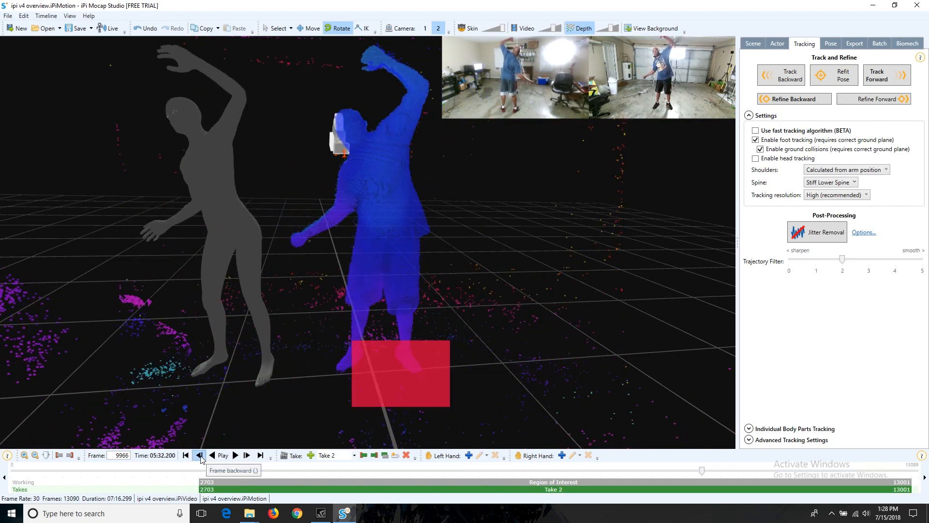
{"action": "left_click", "coordinate": [221, 458]}
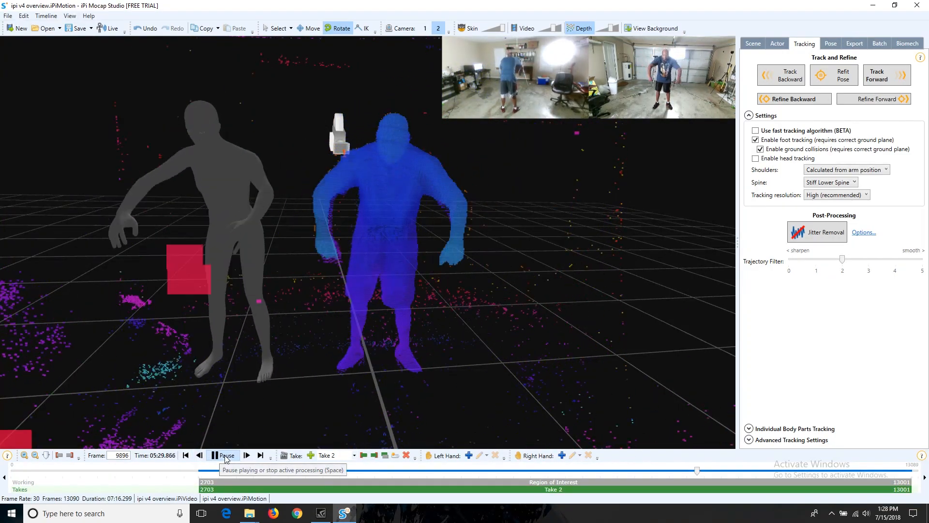
{"action": "left_click", "coordinate": [225, 456]}
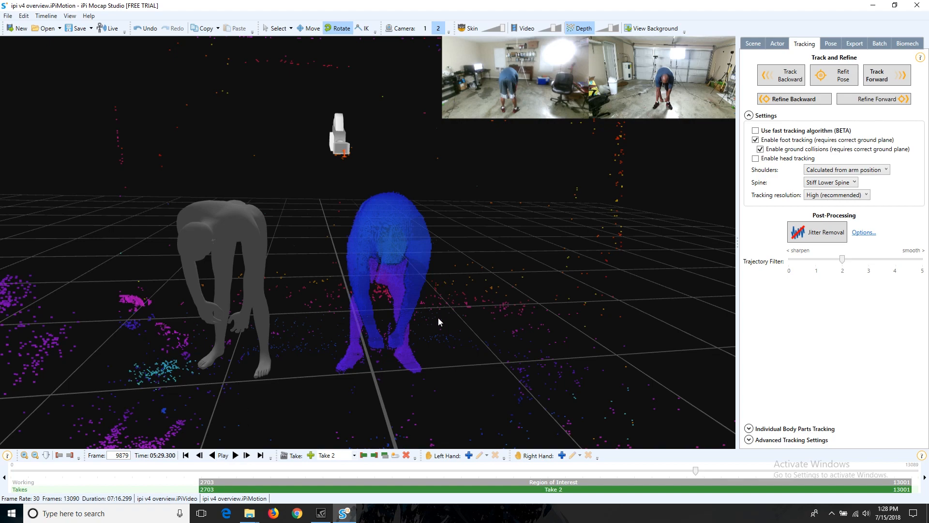
Examine the bent-over pose from the side and check the available Spine tracking options without changing the setting.
{"action": "right_click_drag", "start_coordinate": [437, 317], "coordinate": [248, 276]}
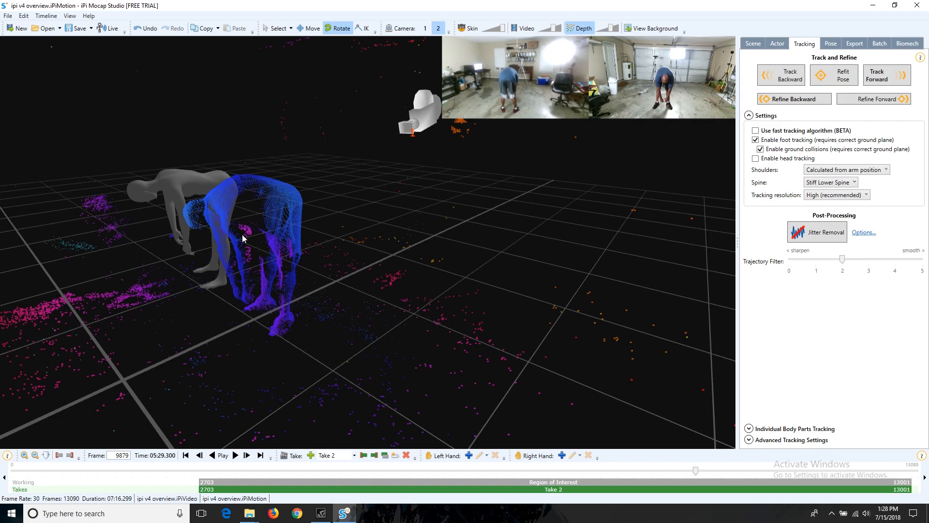
{"action": "right_click_drag", "start_coordinate": [219, 347], "coordinate": [283, 345]}
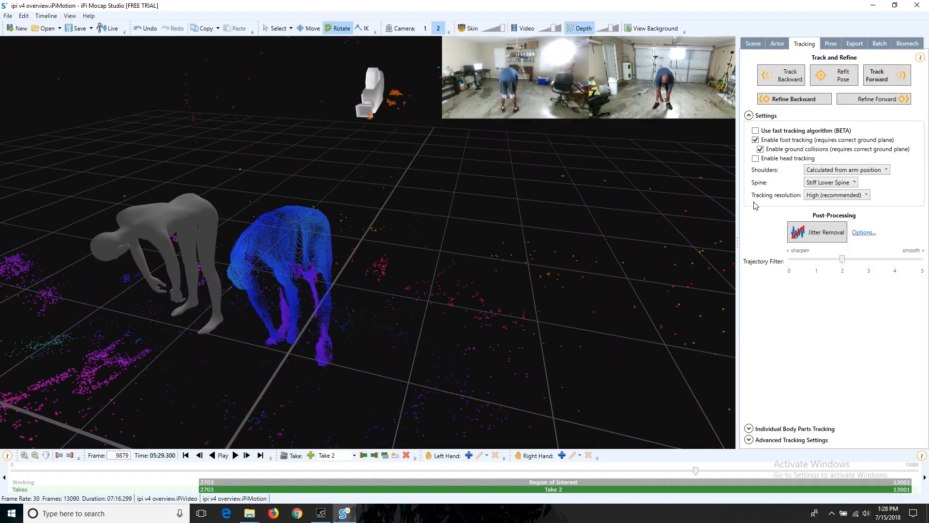
{"action": "left_click", "coordinate": [833, 187]}
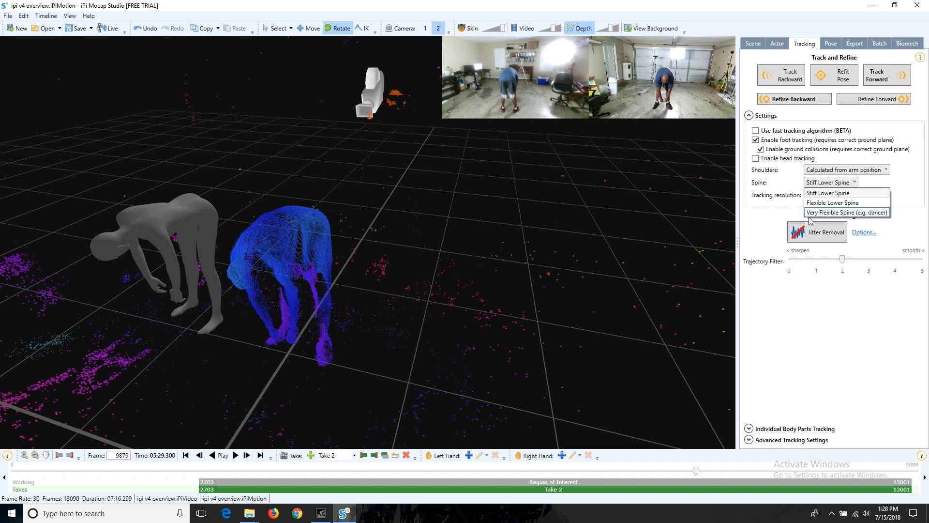
{"action": "left_click", "coordinate": [352, 250]}
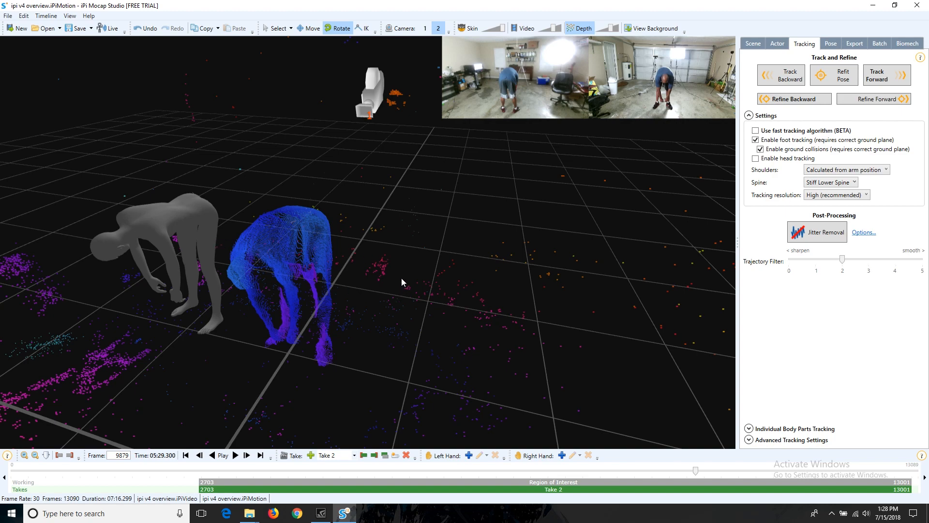
Scrub through frame 9930 to frame 10005 while facing the character and the depth points.
{"action": "middle_click_drag", "start_coordinate": [385, 284], "coordinate": [436, 268]}
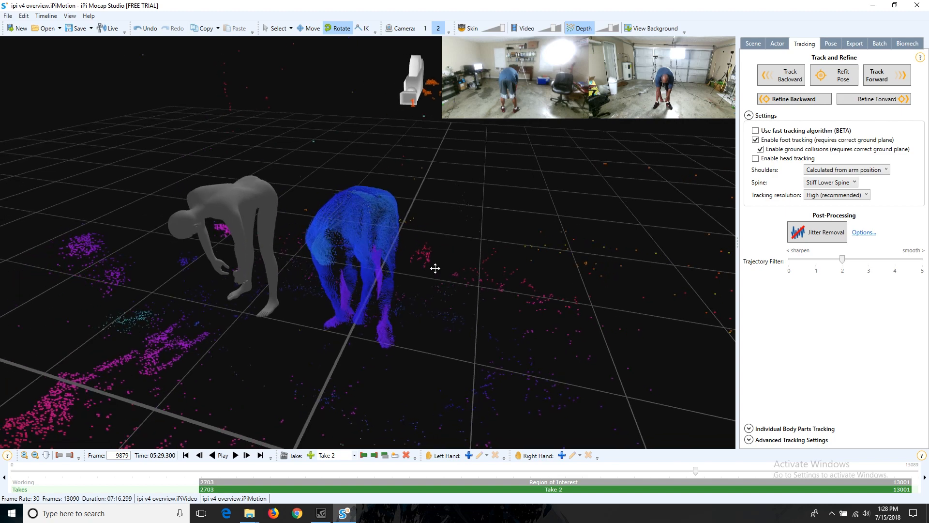
{"action": "right_click_drag", "start_coordinate": [436, 268], "coordinate": [540, 389]}
{"action": "left_click_drag", "start_coordinate": [691, 472], "coordinate": [702, 474]}
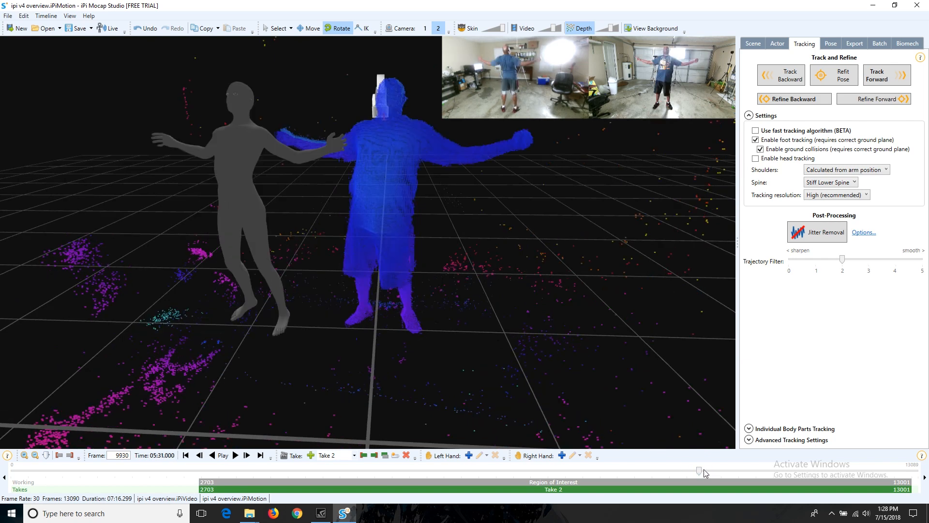
{"action": "left_click_drag", "start_coordinate": [700, 472], "coordinate": [705, 473]}
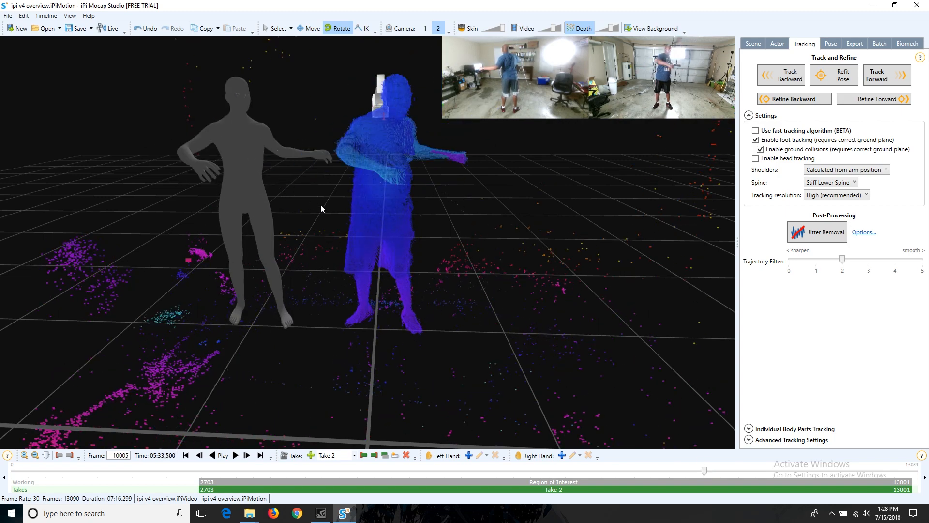
Examine the twisted-torso pose at frame 10005 up close from the front and the side against the depth points.
{"action": "scroll", "coordinate": [300, 216], "scroll_direction": "up", "scroll_amount": 5}
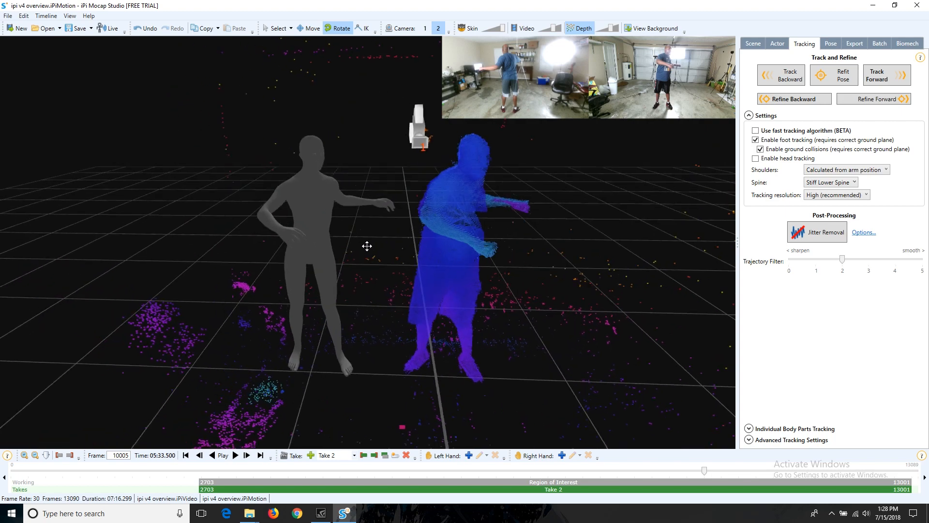
{"action": "right_click_drag", "start_coordinate": [397, 306], "coordinate": [380, 305]}
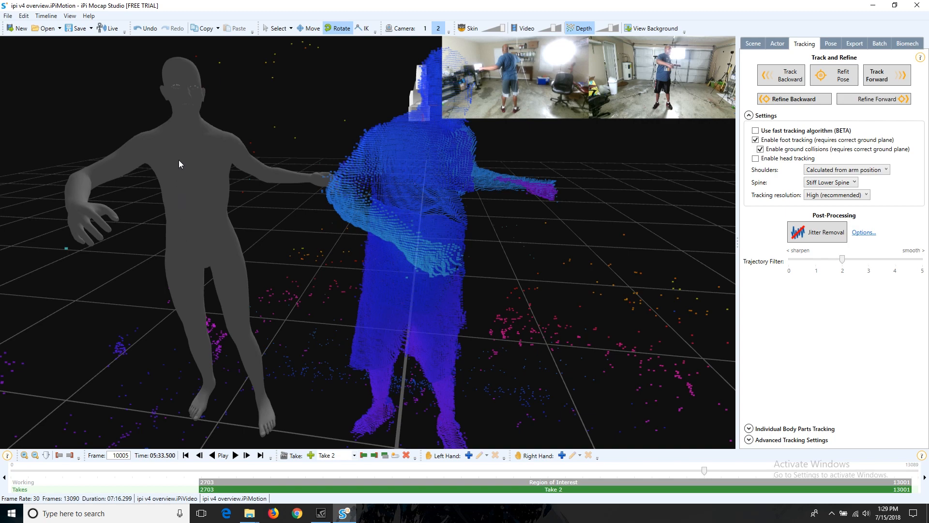
{"action": "middle_click_drag", "start_coordinate": [252, 257], "coordinate": [394, 265]}
{"action": "scroll", "coordinate": [456, 219], "scroll_direction": "up", "scroll_amount": 1}
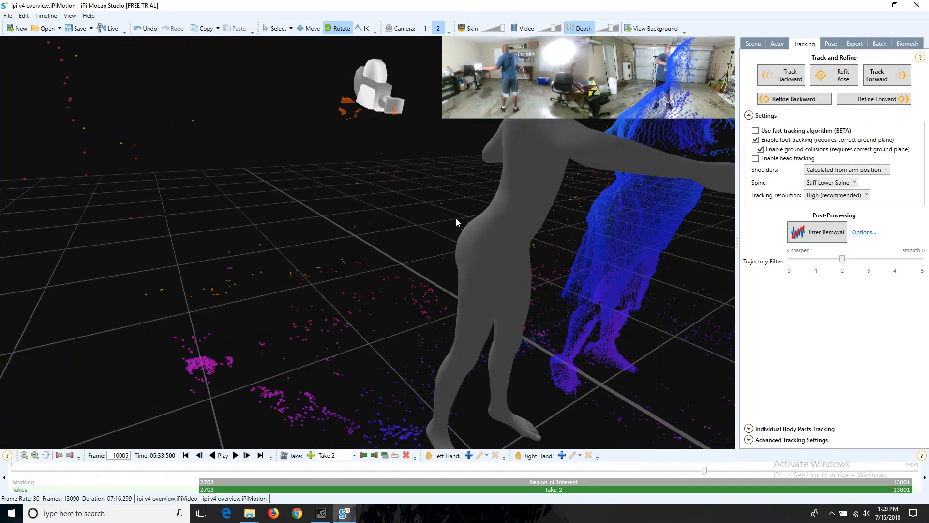
{"action": "middle_click_drag", "start_coordinate": [456, 219], "coordinate": [414, 260]}
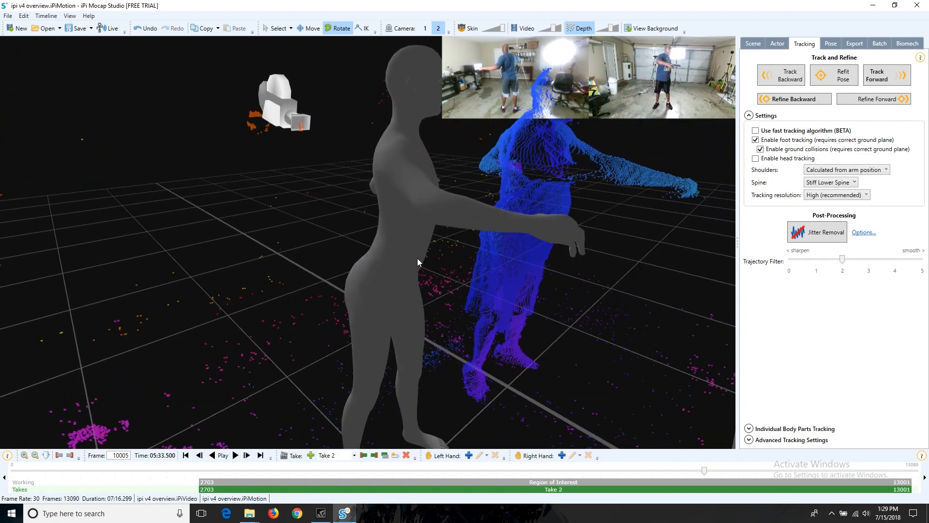
{"action": "middle_click_drag", "start_coordinate": [513, 183], "coordinate": [340, 107]}
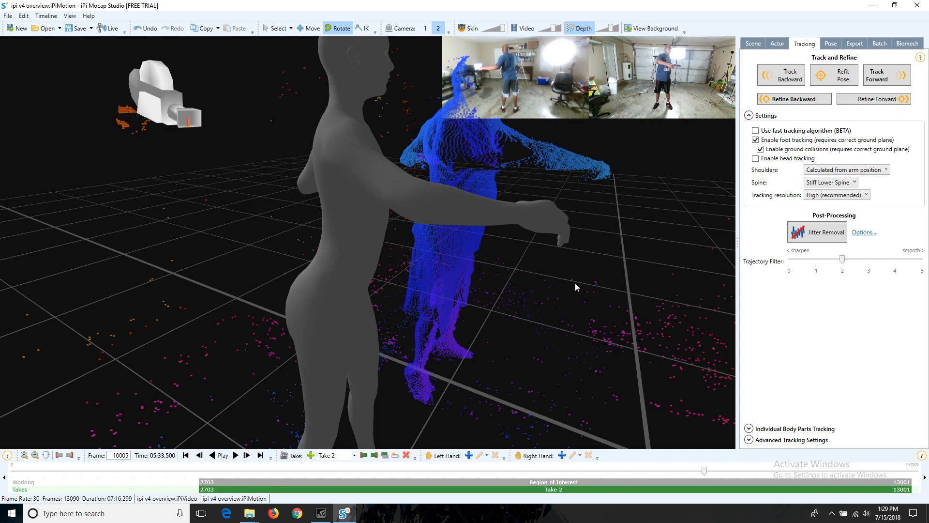
{"action": "right_click_drag", "start_coordinate": [575, 282], "coordinate": [435, 274]}
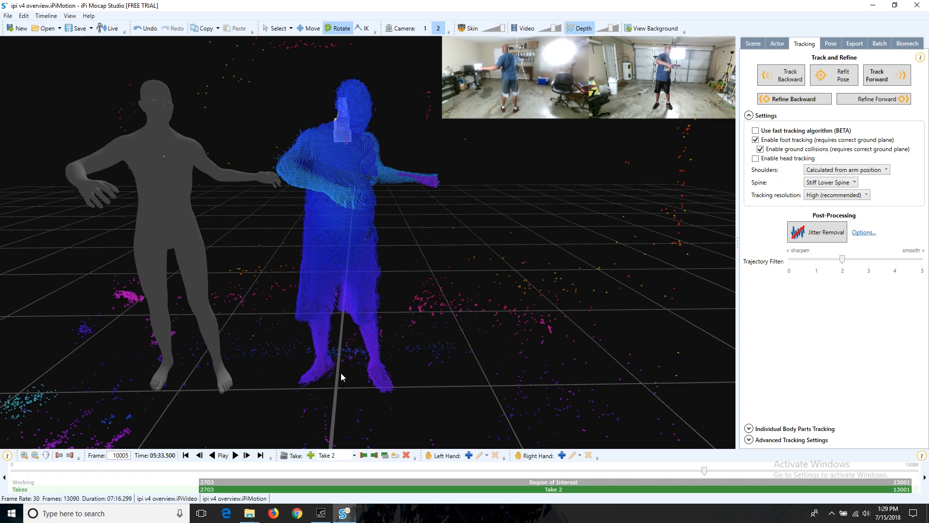
Play the motion from frame 10005 to frame 12027 and scrub ahead to frame 12089.
{"action": "left_click", "coordinate": [235, 457]}
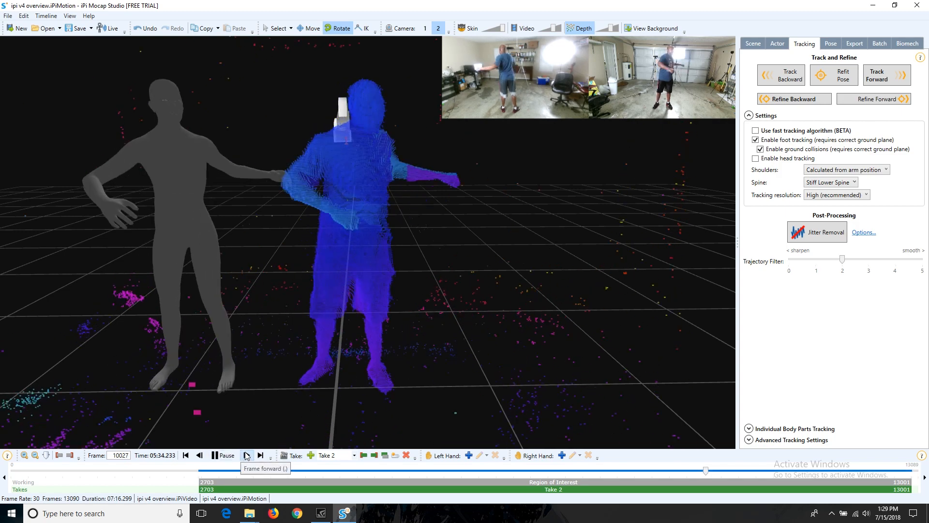
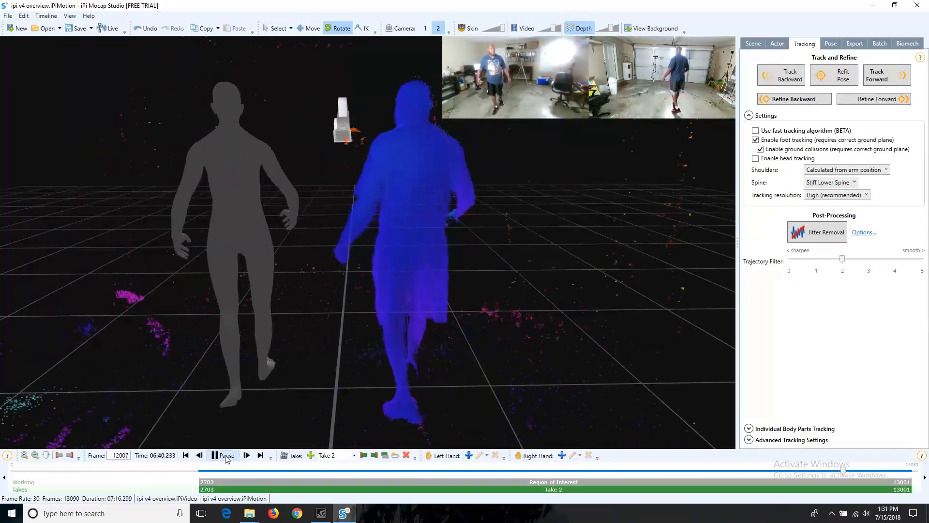
{"action": "key", "text": "space"}
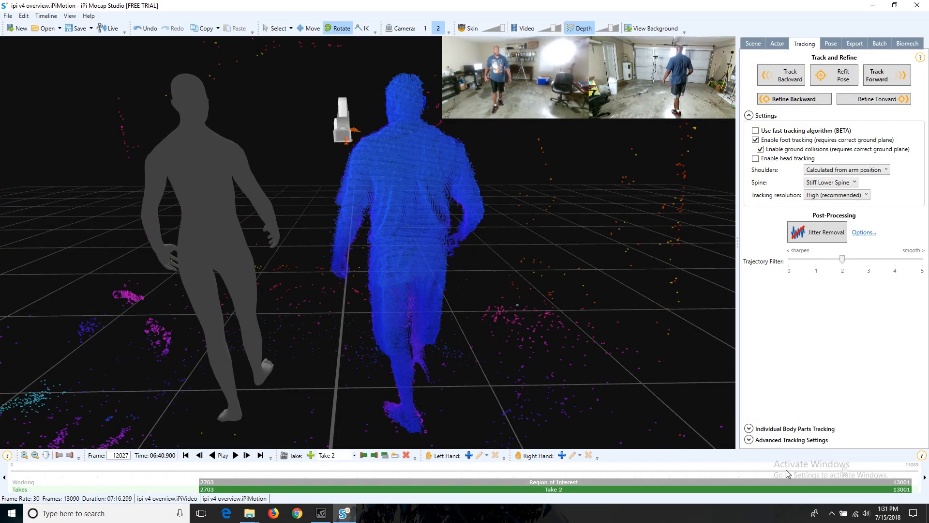
{"action": "left_click_drag", "start_coordinate": [846, 472], "coordinate": [849, 472]}
Switch to camera 1, scrub to frame 12221, and play the remaining motion to about frame 12951.
{"action": "left_click", "coordinate": [426, 29]}
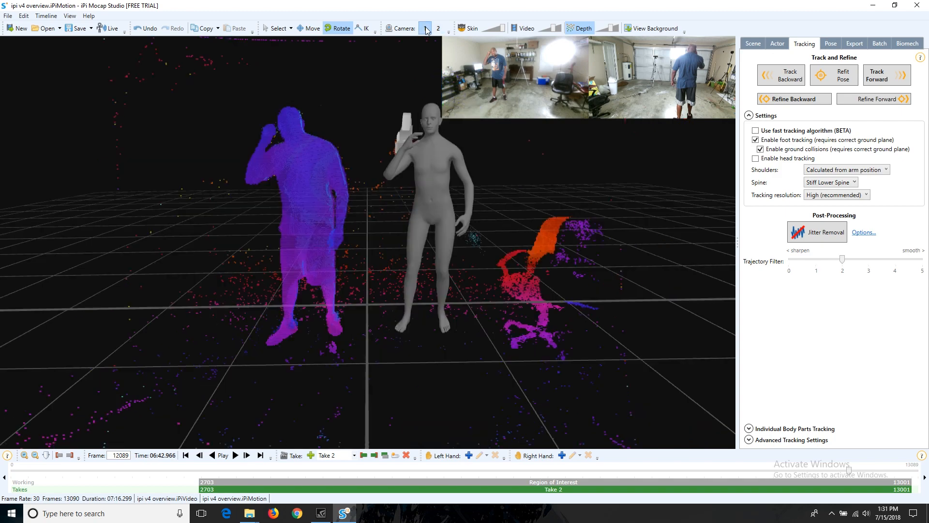
{"action": "mouse_move", "coordinate": [850, 471]}
{"action": "left_mouse_down"}
{"action": "mouse_move", "coordinate": [884, 473]}
{"action": "mouse_move", "coordinate": [860, 473]}
{"action": "left_mouse_up"}
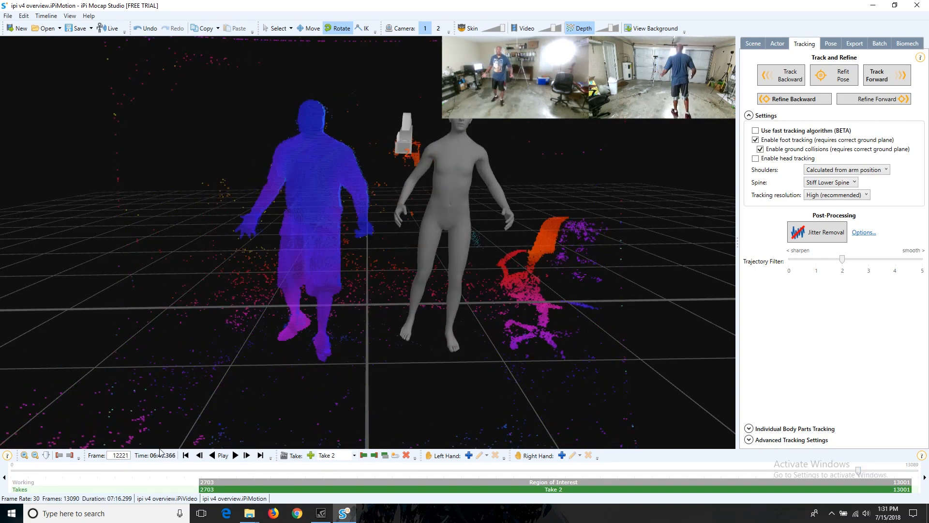
{"action": "left_click", "coordinate": [235, 455]}
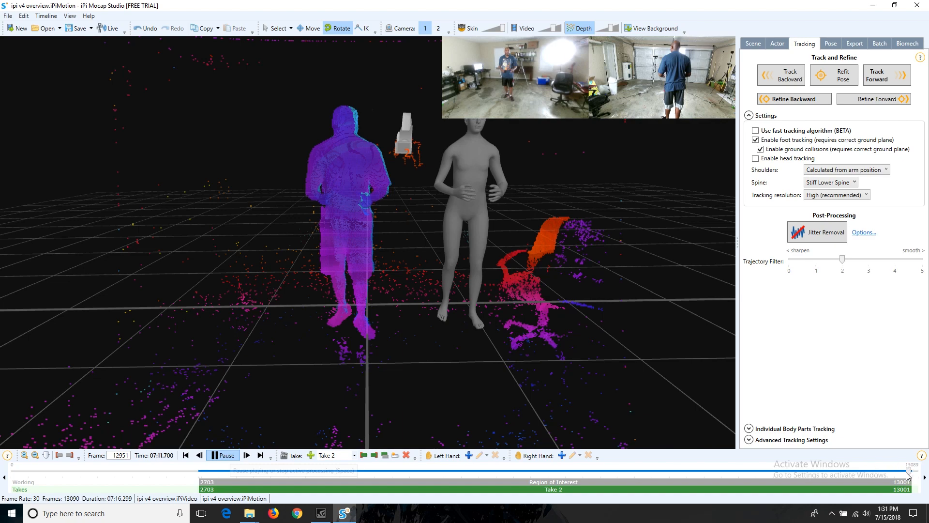
Scrub back to frame 11277, switch to camera 2, and briefly play the push-up motion to about frame 11298.
{"action": "left_click_drag", "start_coordinate": [908, 474], "coordinate": [780, 467]}
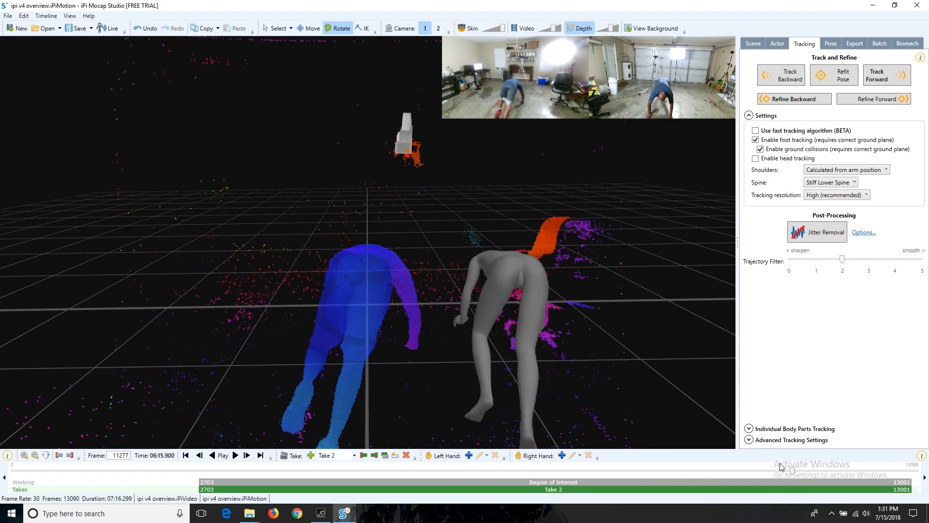
{"action": "left_click", "coordinate": [437, 28]}
{"action": "left_click", "coordinate": [233, 455]}
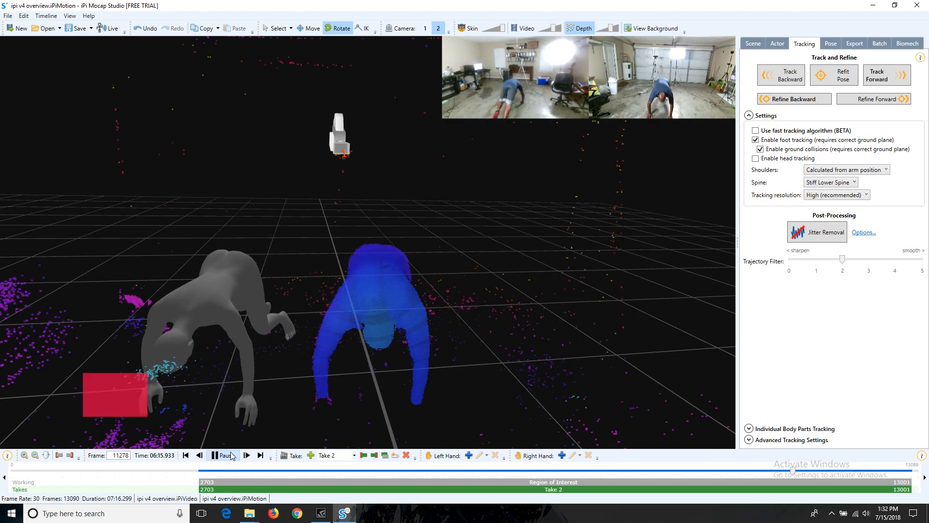
{"action": "left_click", "coordinate": [234, 455]}
From a low front view, scrub the push-up forward to frame 11318 and back to frame 11277.
{"action": "middle_click_drag", "start_coordinate": [289, 277], "coordinate": [348, 233]}
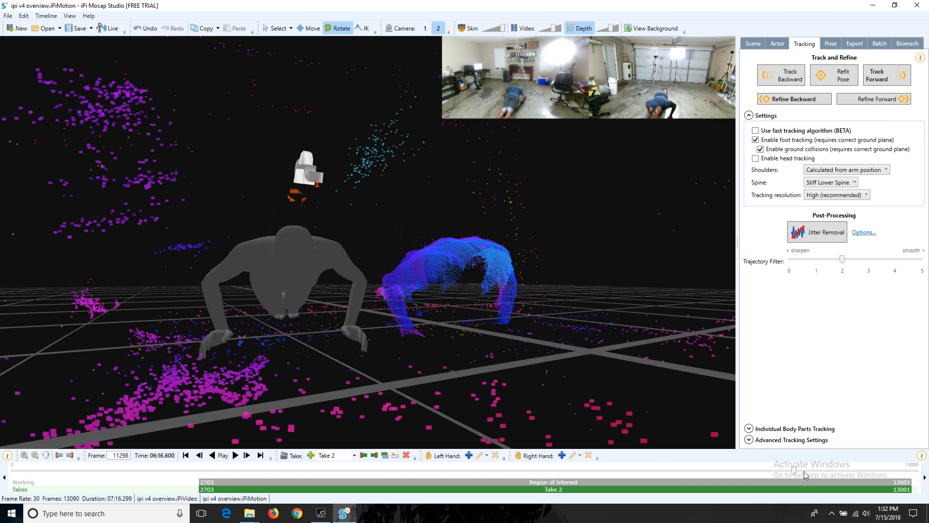
{"action": "left_click_drag", "start_coordinate": [792, 471], "coordinate": [794, 473]}
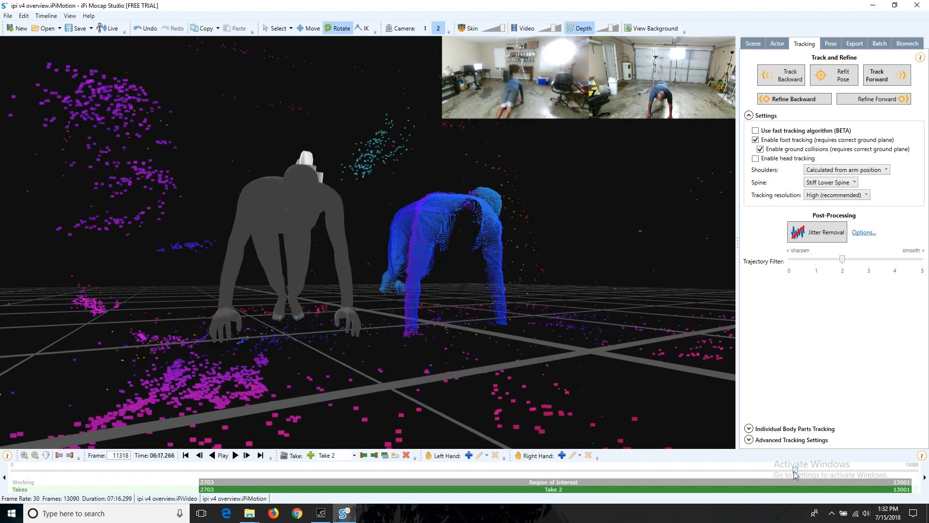
{"action": "left_click_drag", "start_coordinate": [796, 473], "coordinate": [793, 473]}
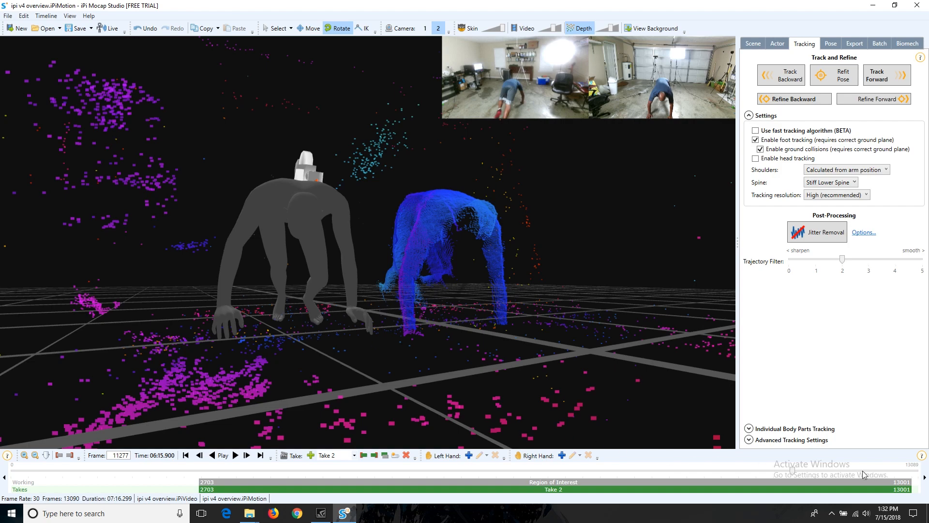
Scrub back to frame 10592, restore the camera 2 view, and play the motion from frame 3374 to about frame 3608.
{"action": "left_click_drag", "start_coordinate": [794, 472], "coordinate": [745, 469]}
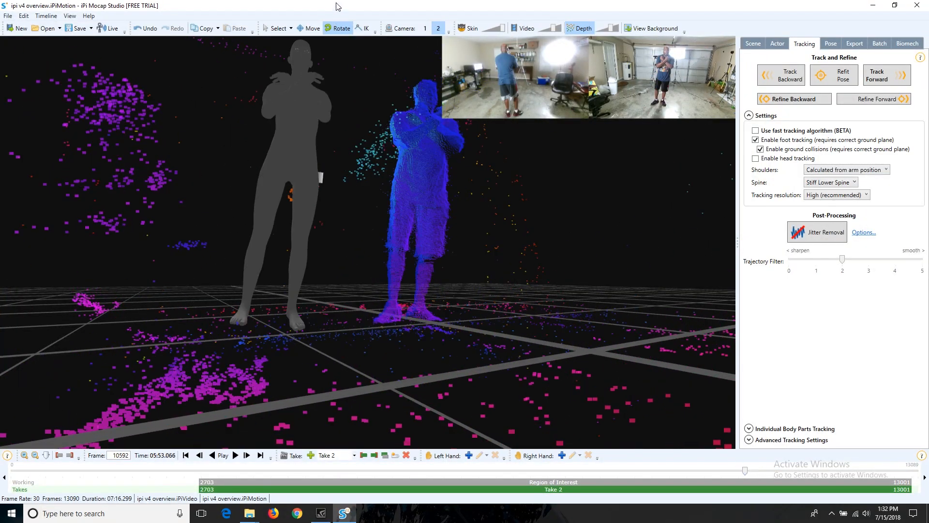
{"action": "left_click", "coordinate": [437, 27]}
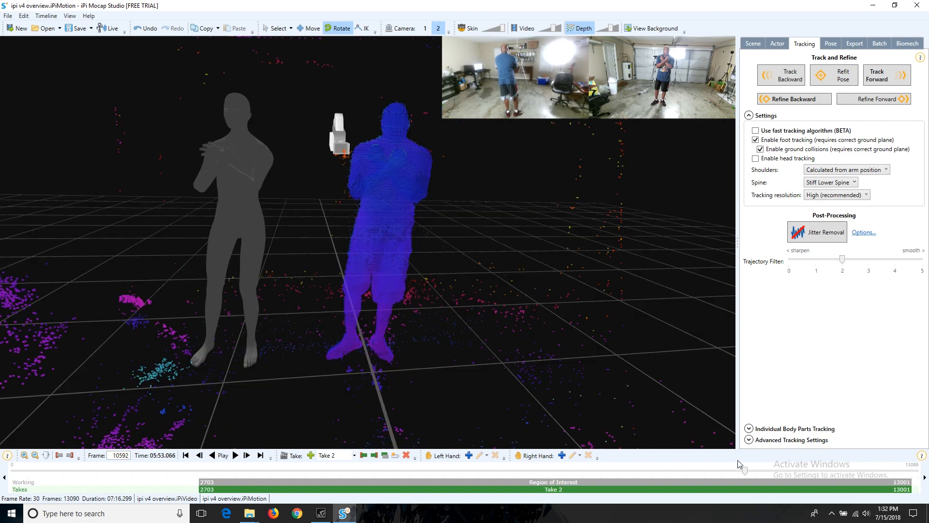
{"action": "left_click_drag", "start_coordinate": [745, 469], "coordinate": [245, 409]}
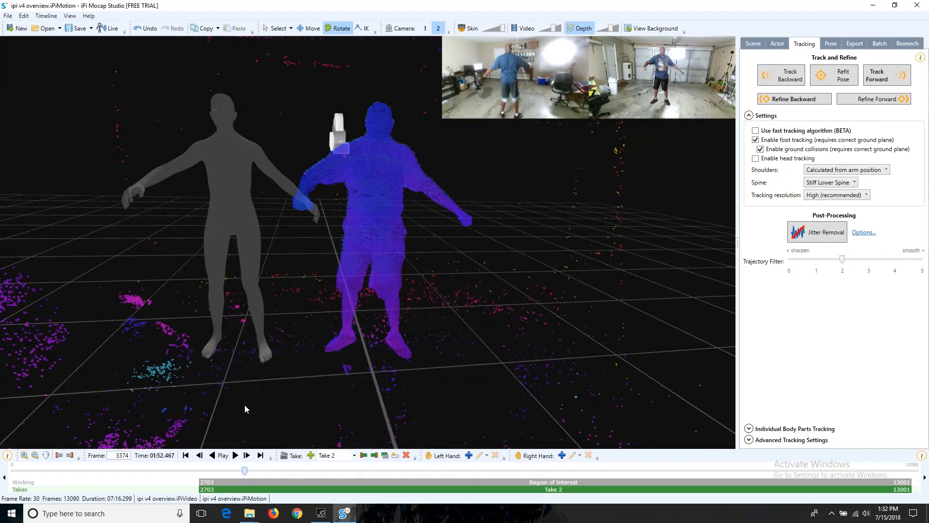
{"action": "left_click", "coordinate": [235, 456]}
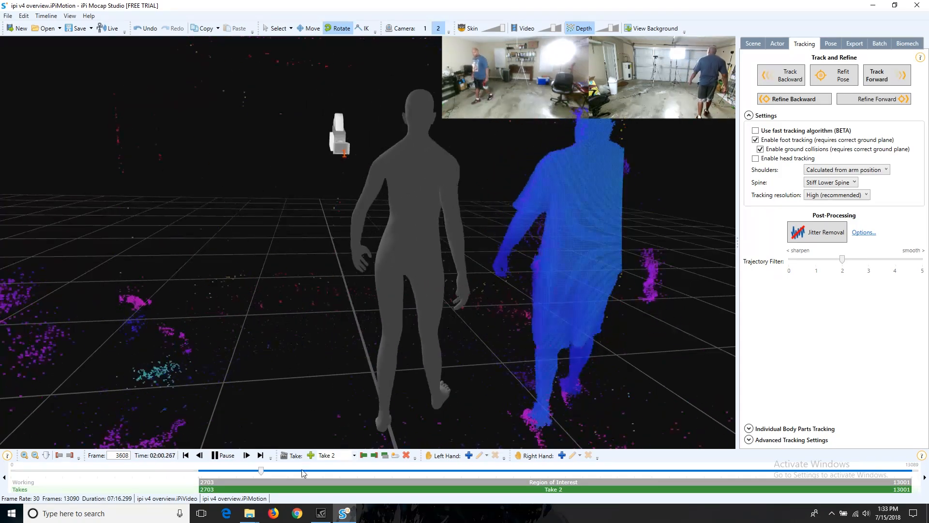
Stop at frame 3593 and examine the walking character from the front, up close, against the depth points.
{"action": "left_click", "coordinate": [262, 470]}
{"action": "left_click_drag", "start_coordinate": [263, 472], "coordinate": [260, 473]}
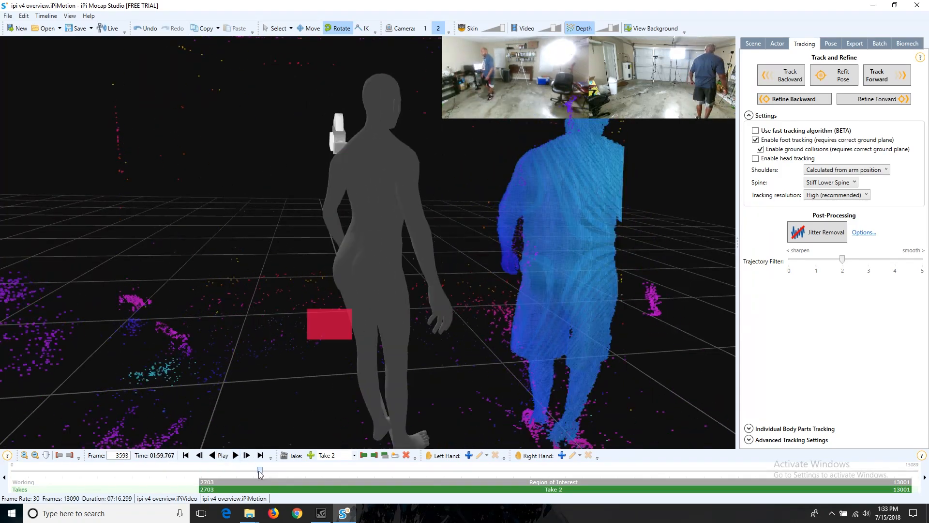
{"action": "right_click_drag", "start_coordinate": [520, 286], "coordinate": [213, 254]}
{"action": "scroll", "coordinate": [212, 255], "scroll_direction": "up", "scroll_amount": 5}
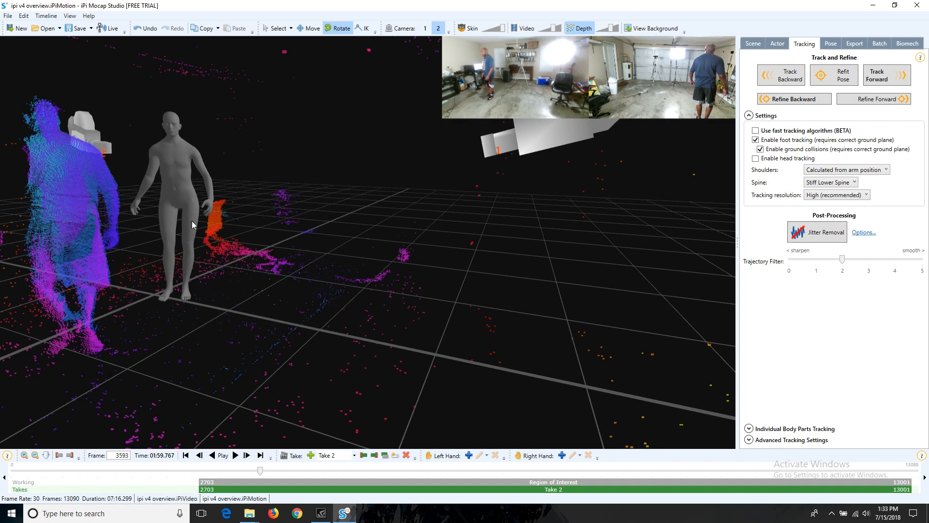
{"action": "middle_click_drag", "start_coordinate": [211, 224], "coordinate": [402, 230]}
{"action": "scroll", "coordinate": [334, 269], "scroll_direction": "up", "scroll_amount": 6}
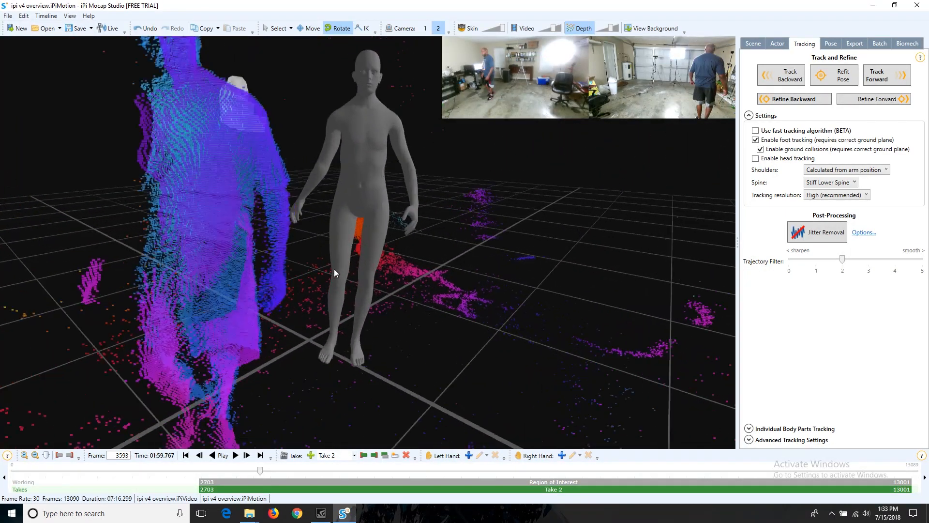
{"action": "scroll", "coordinate": [348, 329], "scroll_direction": "down", "scroll_amount": 3}
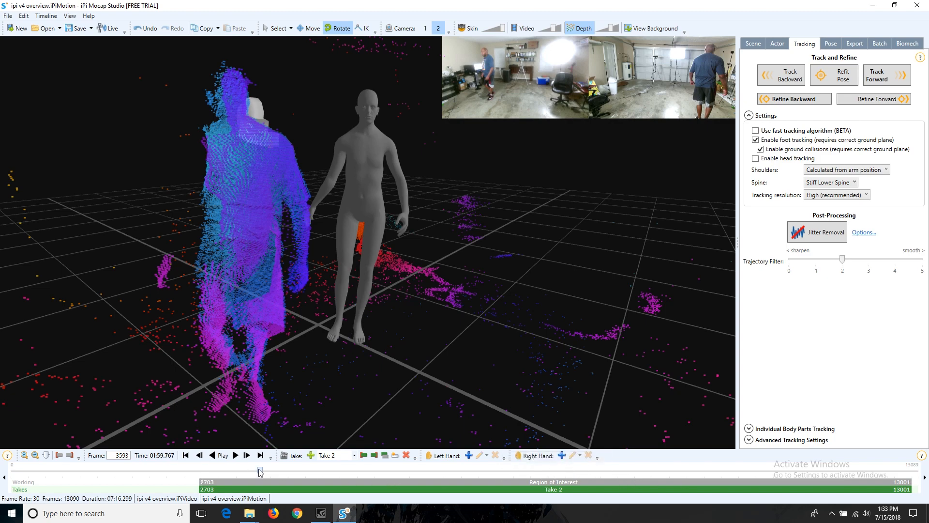
Scrub the walk back to frame 3579 and forward to frame 3613, and compare the character's pose with the depth points.
{"action": "left_click_drag", "start_coordinate": [260, 472], "coordinate": [259, 472]}
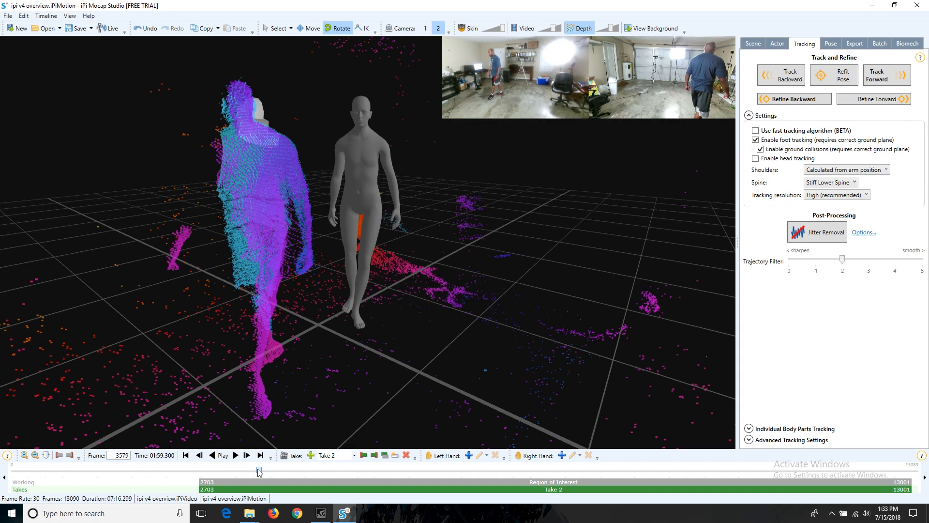
{"action": "left_click_drag", "start_coordinate": [259, 472], "coordinate": [260, 471]}
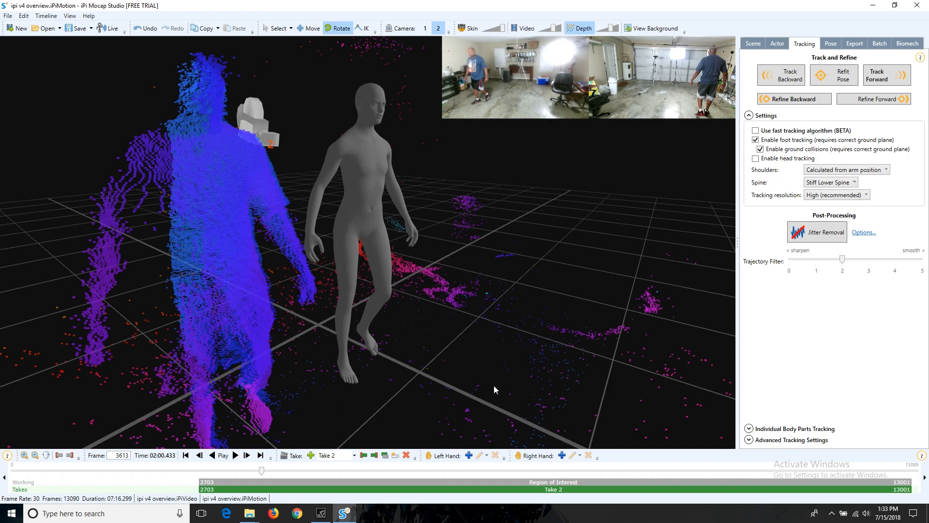
{"action": "right_click_drag", "start_coordinate": [494, 388], "coordinate": [405, 355]}
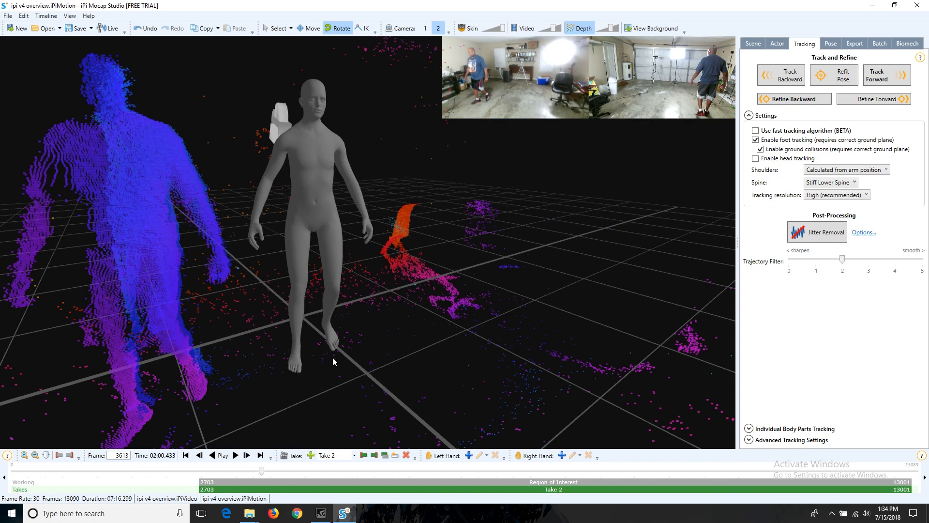
{"action": "scroll", "coordinate": [333, 357], "scroll_direction": "down", "scroll_amount": 1}
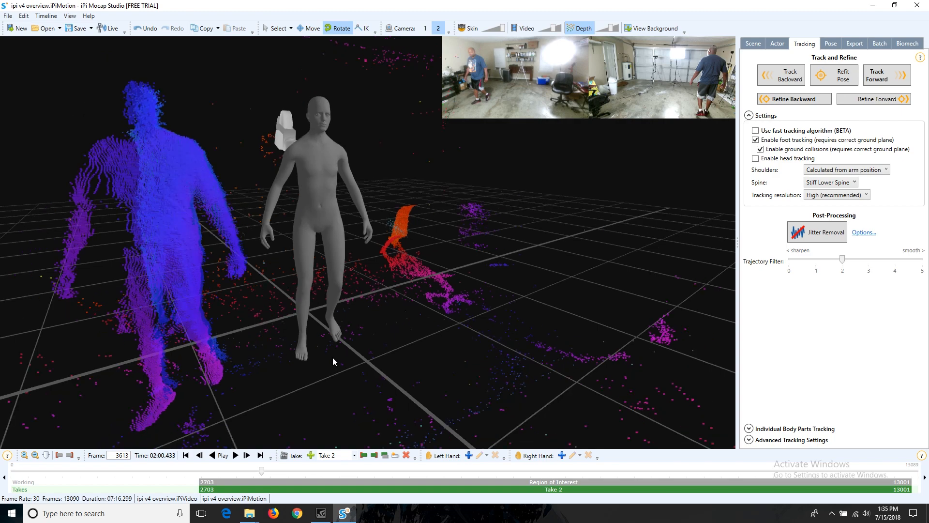